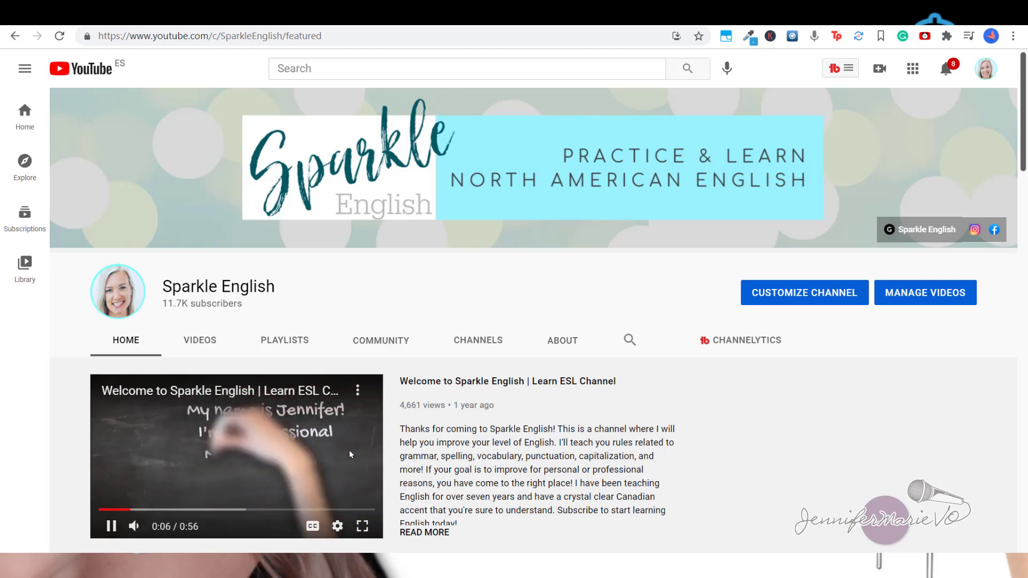
scroll(349, 450, "down", 1)
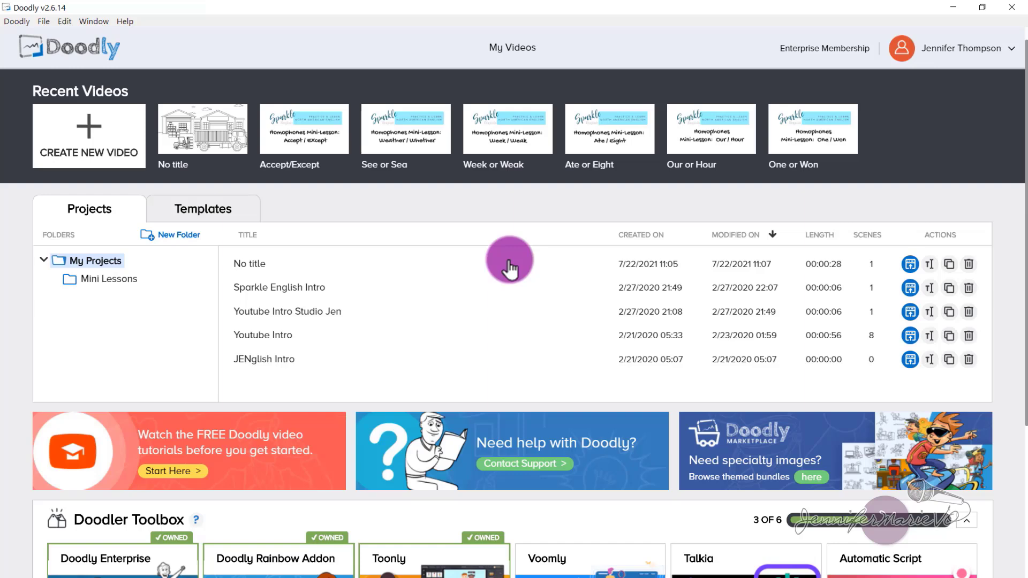
scroll(509, 266, "down", 4)
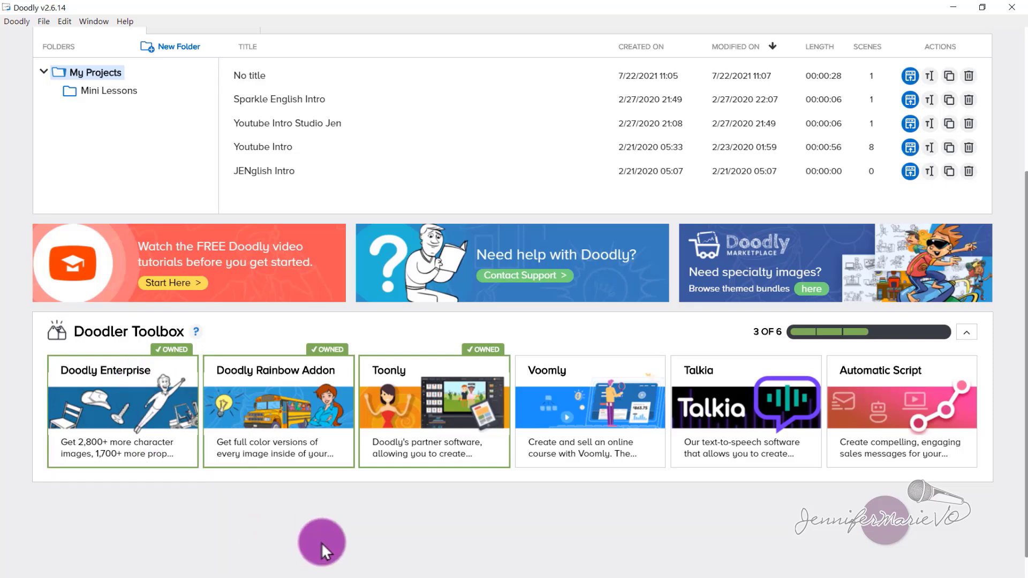
mouse_move(234, 394)
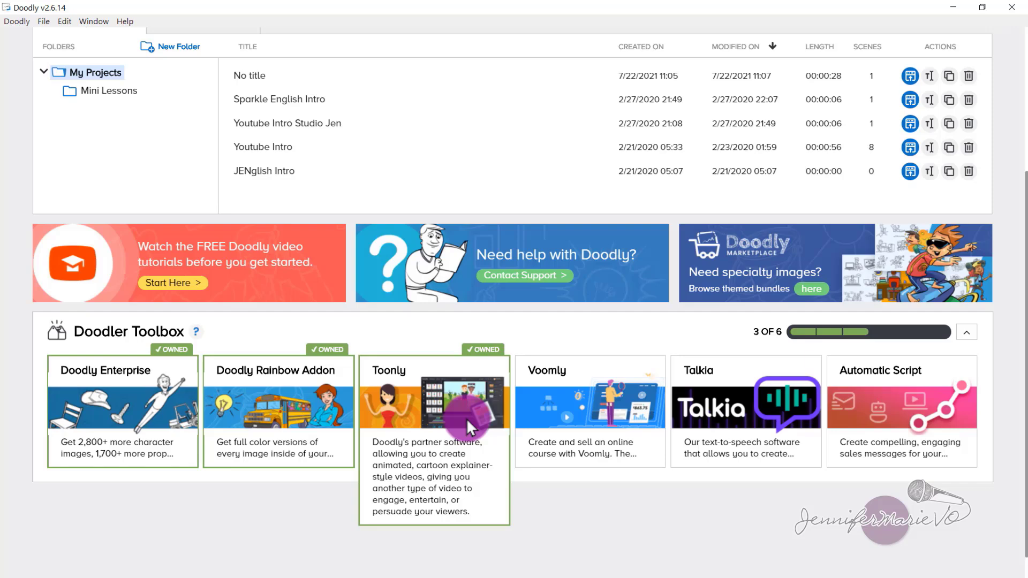
scroll(466, 418, "up", 3)
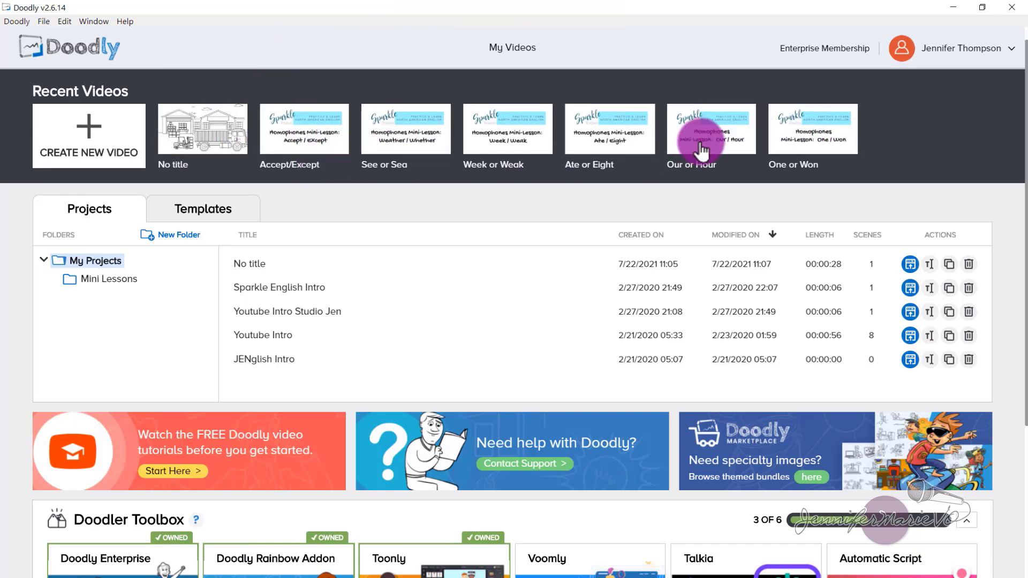
- Start creating a new video
left_click(128, 145)
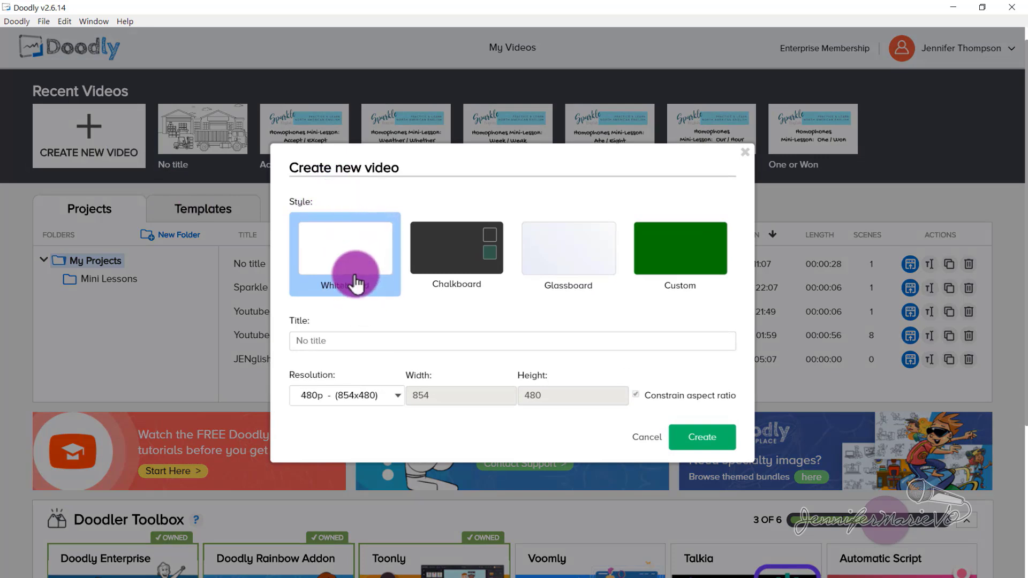
- Try the Chalkboard, Glassboard and Custom board styles, giving the custom board a lighter green colour and then a custom image background
left_click(473, 262)
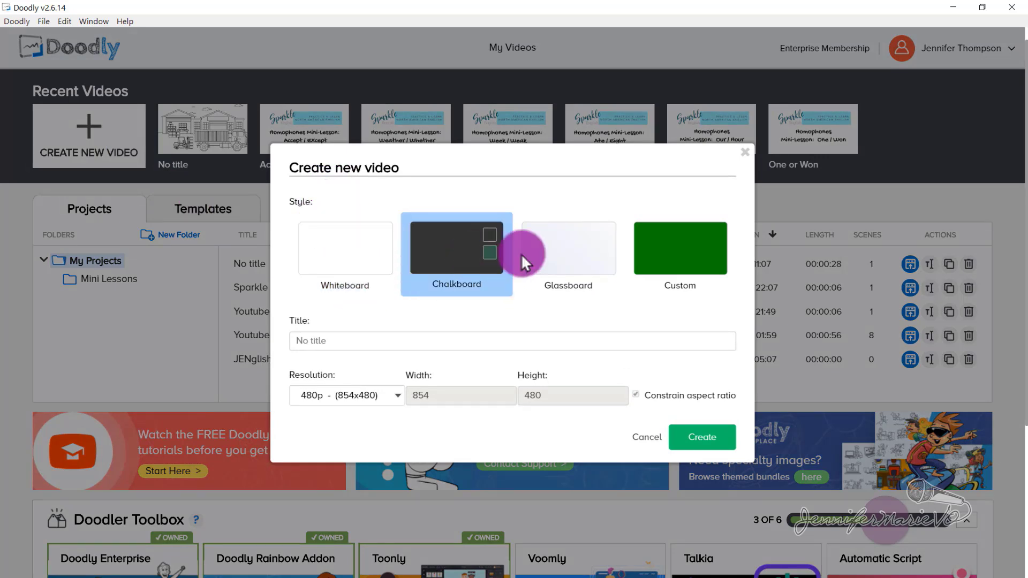
left_click(556, 254)
left_click(674, 252)
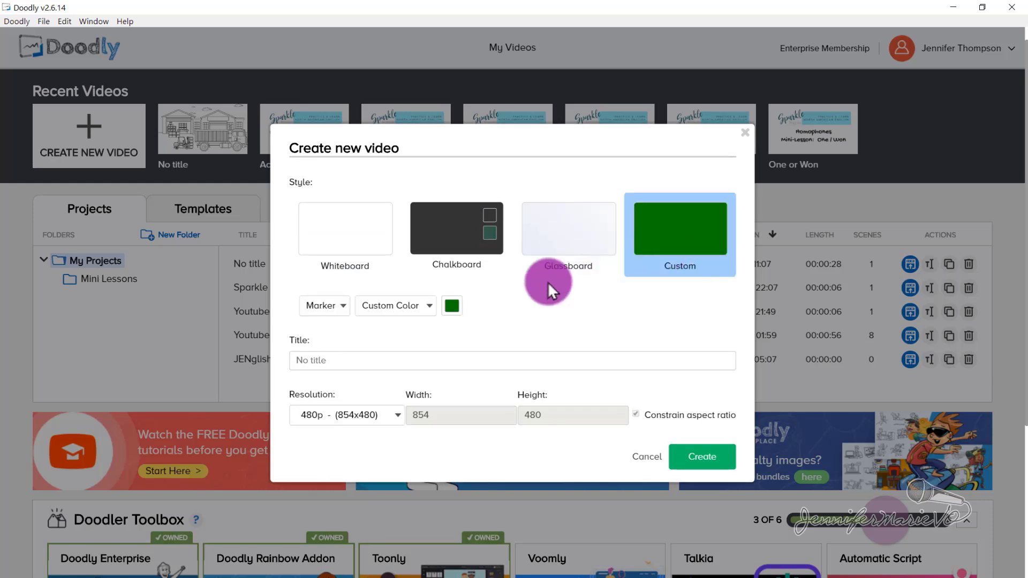
left_click(453, 306)
left_click(528, 358)
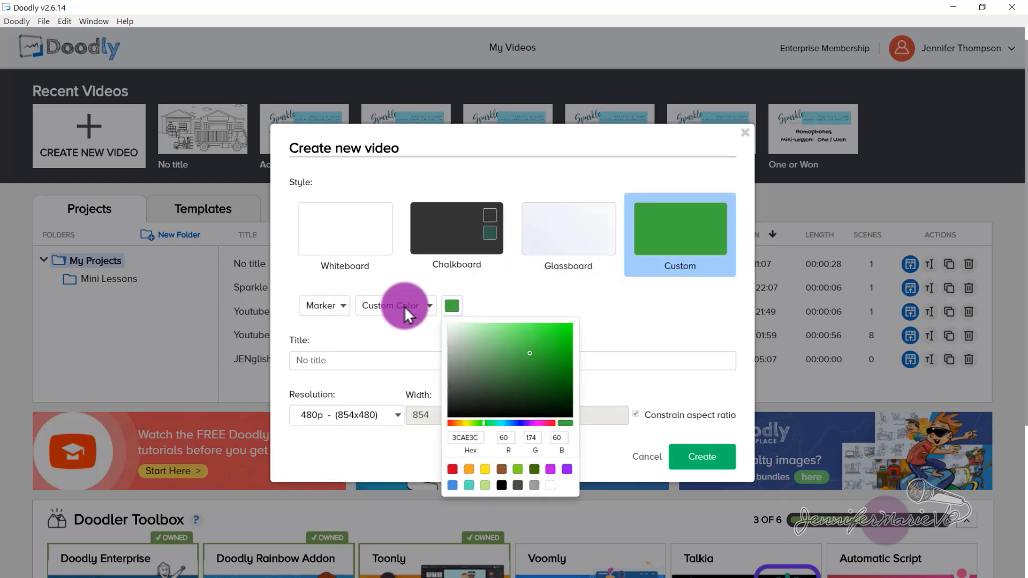
left_click(406, 311)
left_click(402, 310)
left_click(410, 346)
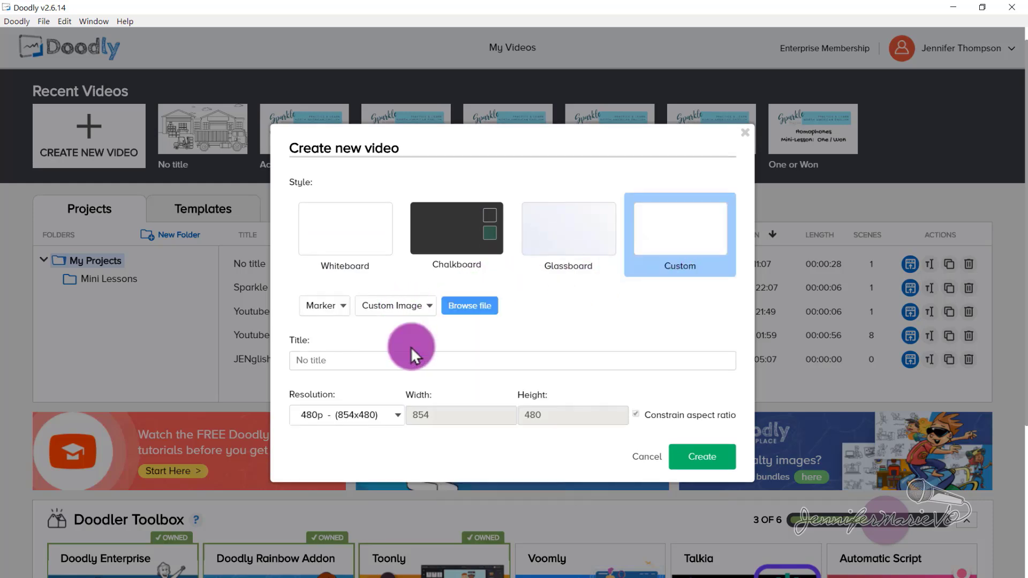
- Choose the Whiteboard style and title the video with the creator's name followed by "VO Doodly Demo"
left_click(364, 261)
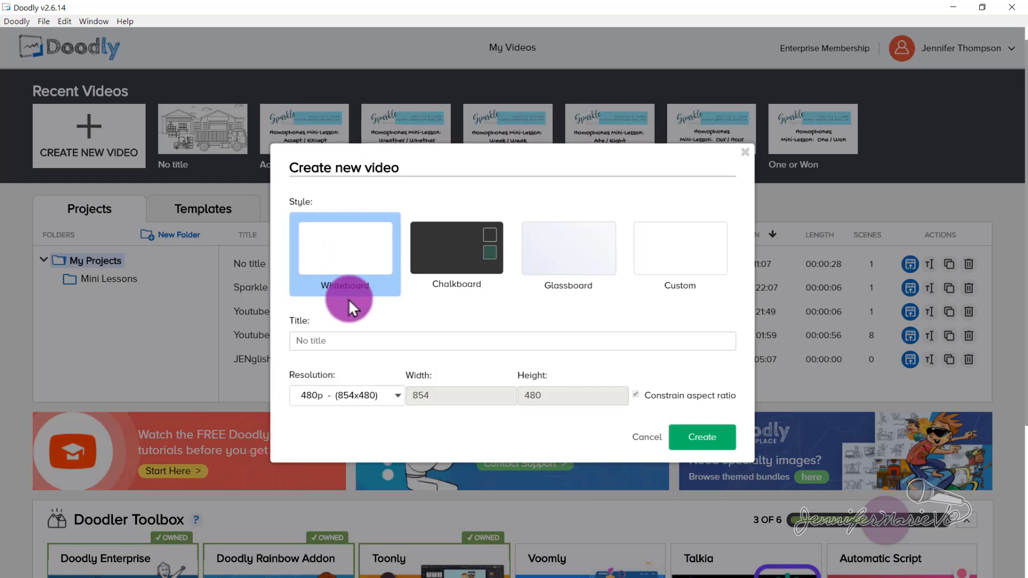
left_click(353, 342)
type("Jennifer Marie VO")
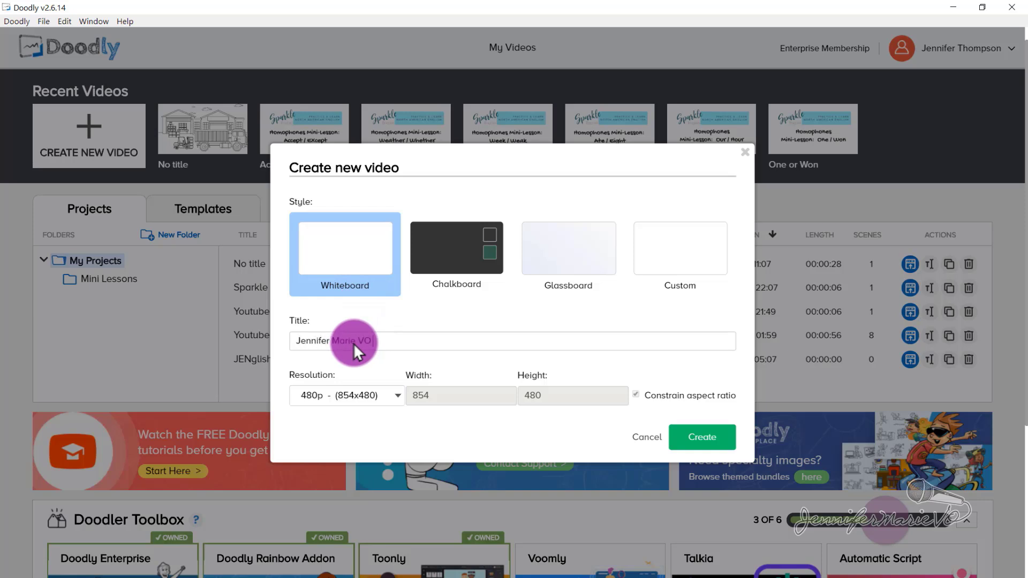
type(" Doodly Demo")
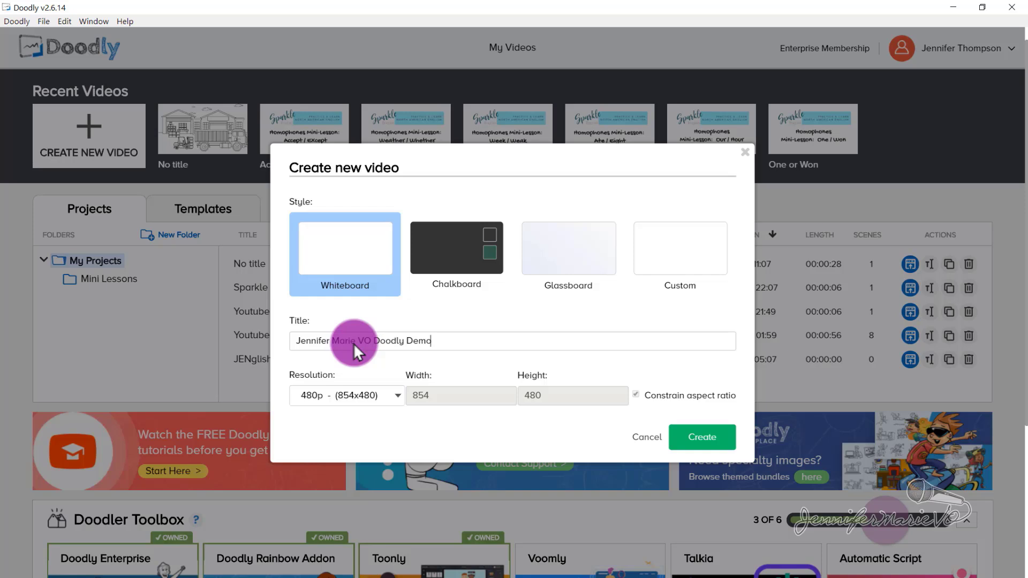
- Set the video resolution to 1080p (1920x1080) and create the video
left_click(353, 397)
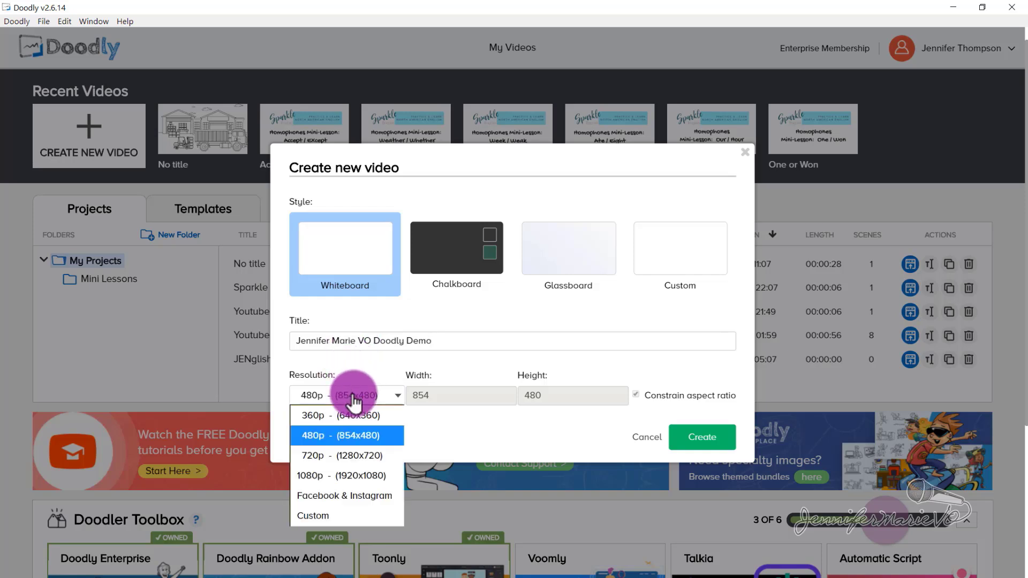
left_click(380, 495)
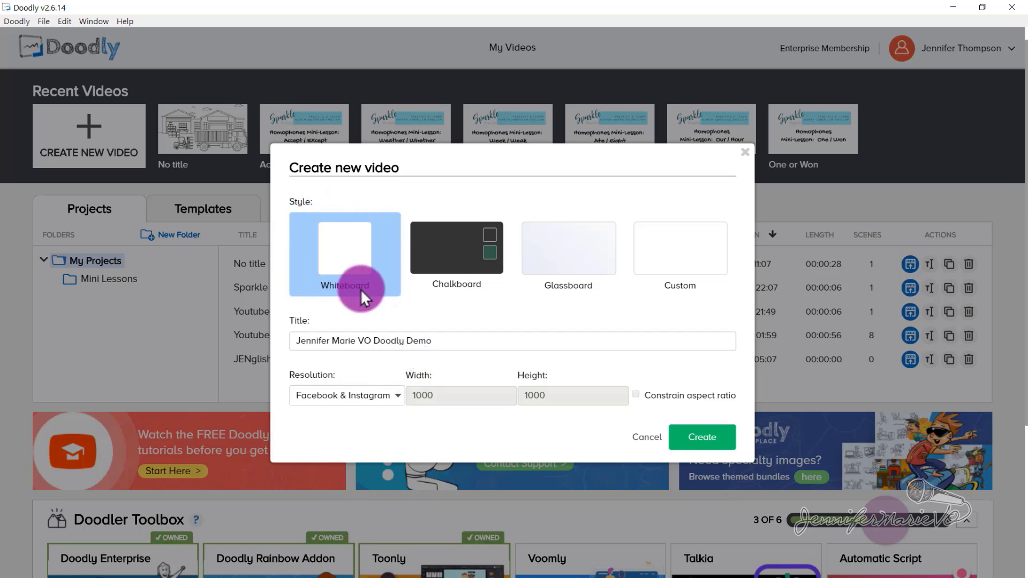
left_click(378, 394)
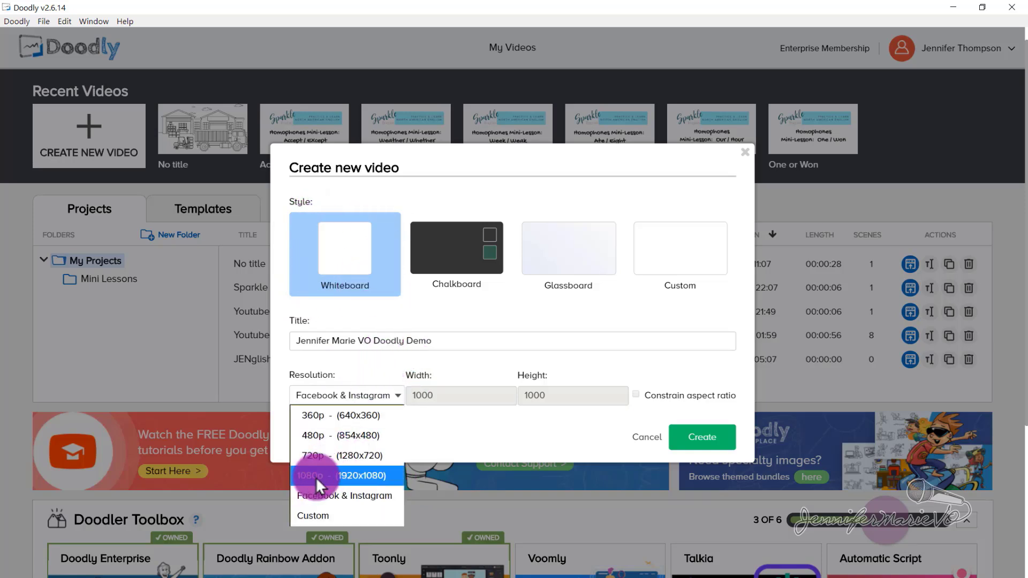
left_click(317, 484)
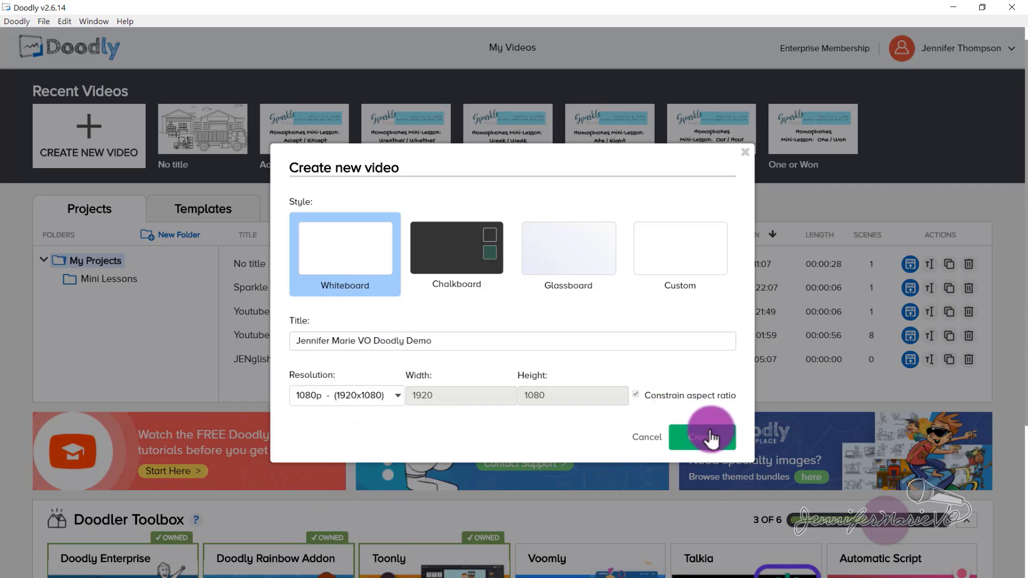
left_click(715, 450)
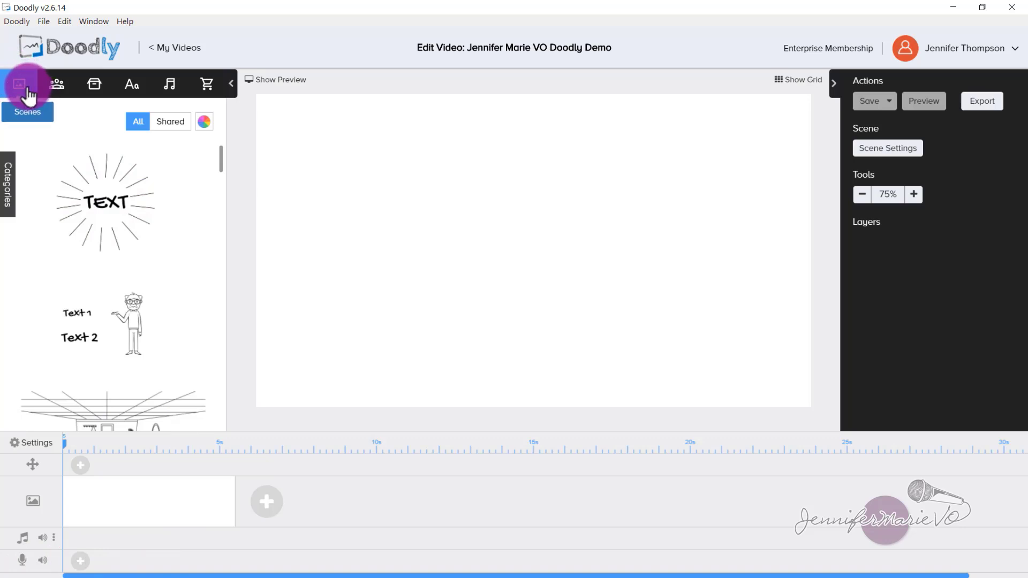
- Look through the library of ready-made scenes and the library of characters
mouse_move(220, 152)
left_mouse_down()
mouse_move(230, 236)
mouse_move(223, 154)
left_mouse_up()
left_click(59, 91)
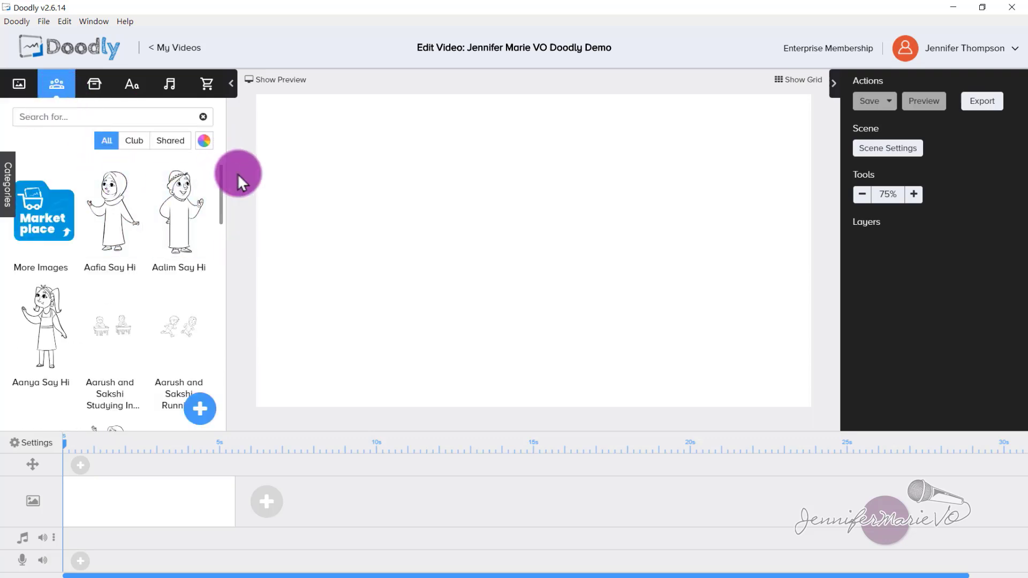
scroll(220, 189, "down", 10)
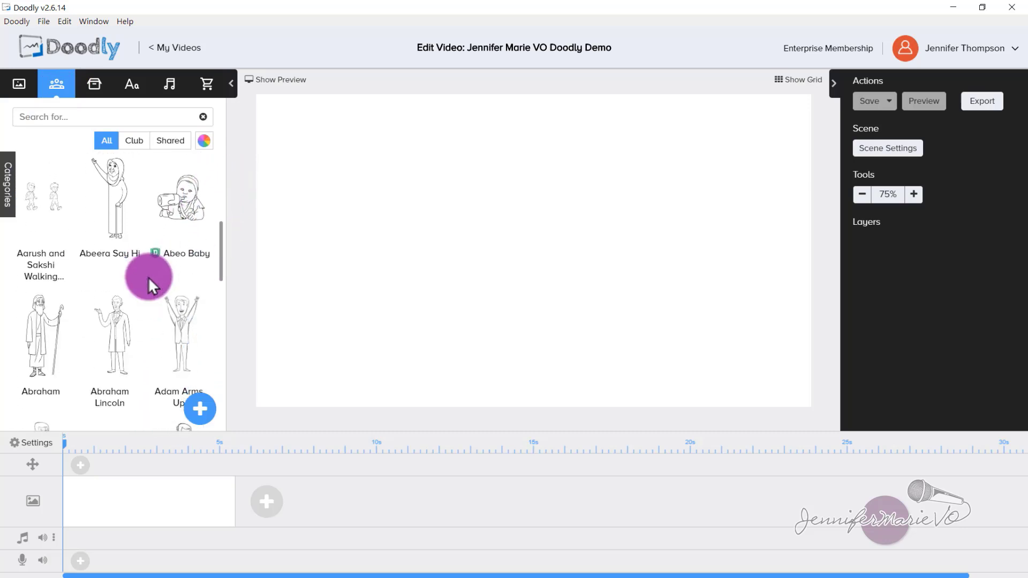
scroll(148, 278, "down", 15)
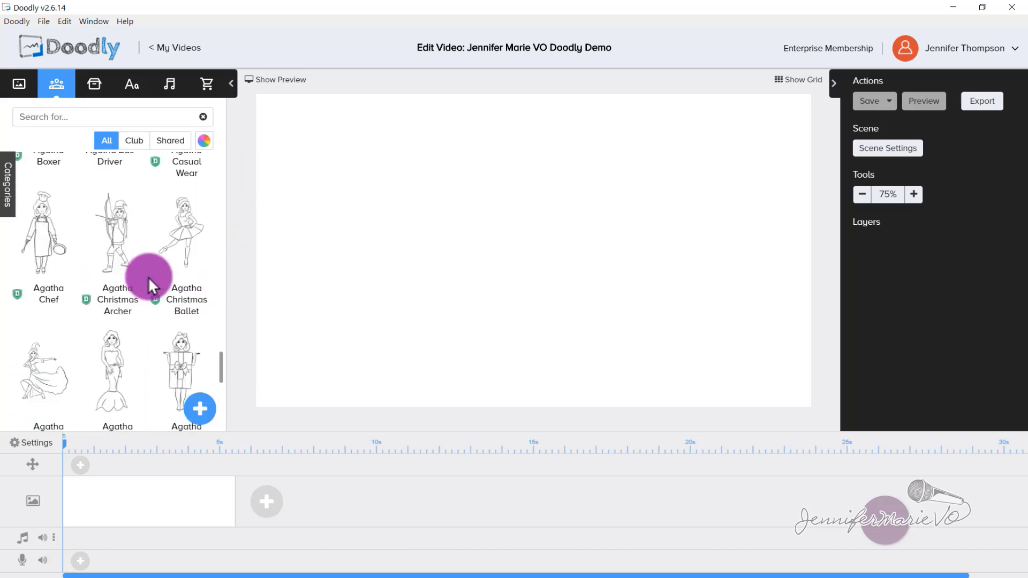
left_click(119, 114)
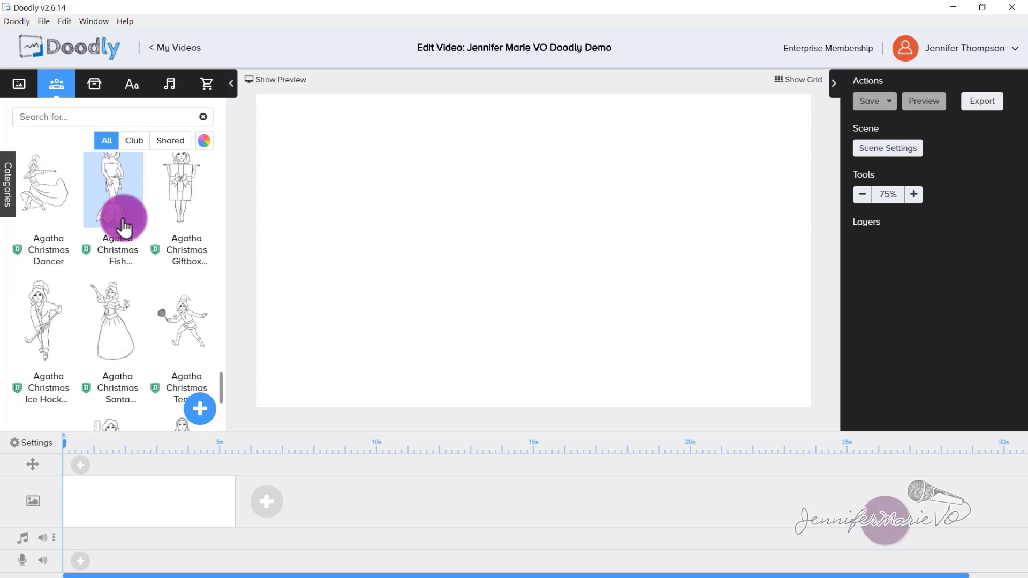
scroll(122, 221, "down", 3)
scroll(123, 222, "down", 12)
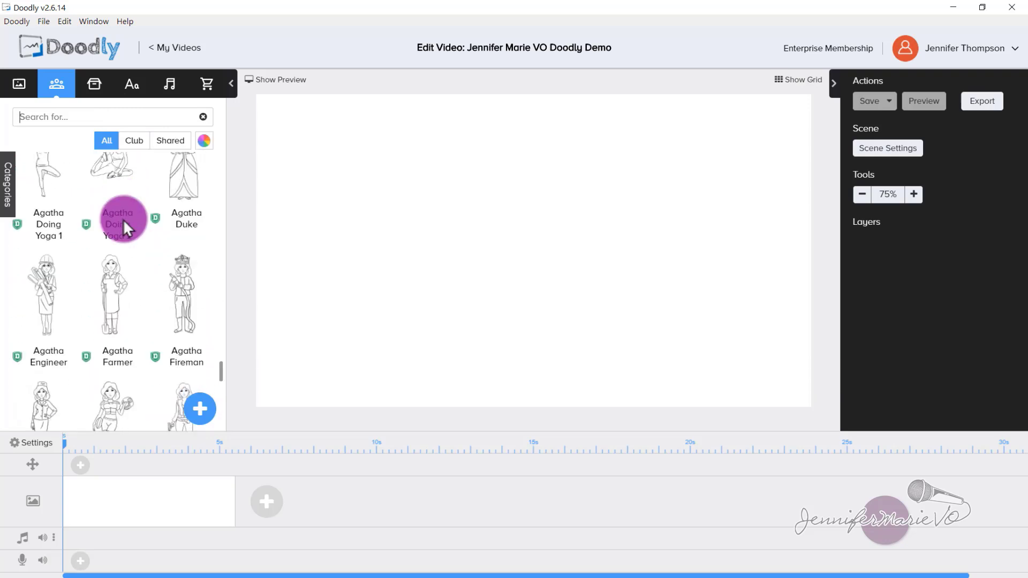
- Look through the props, text fonts and audio libraries, ending back at the scenes library
left_click(91, 96)
scroll(107, 217, "down", 8)
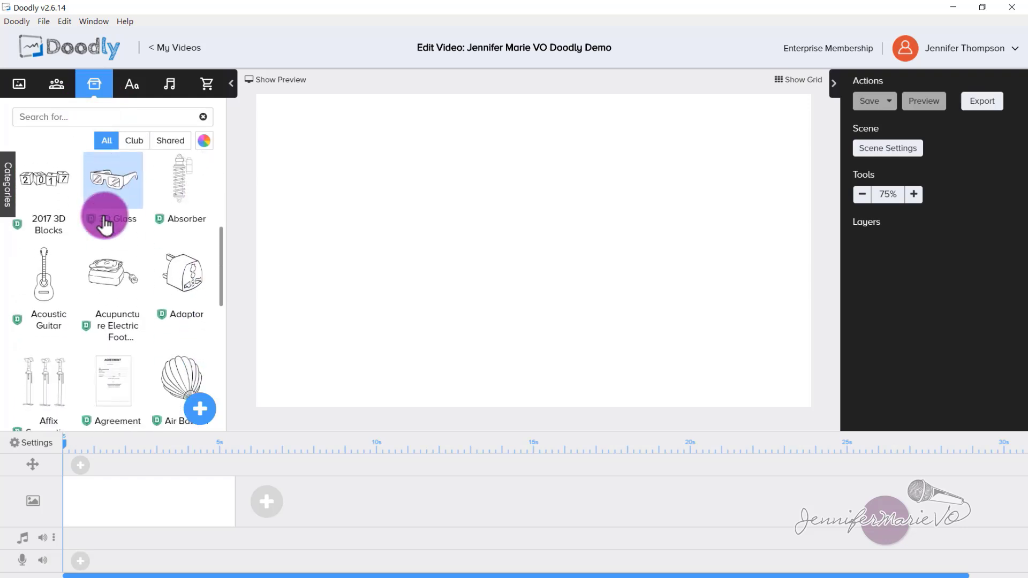
scroll(151, 220, "down", 8)
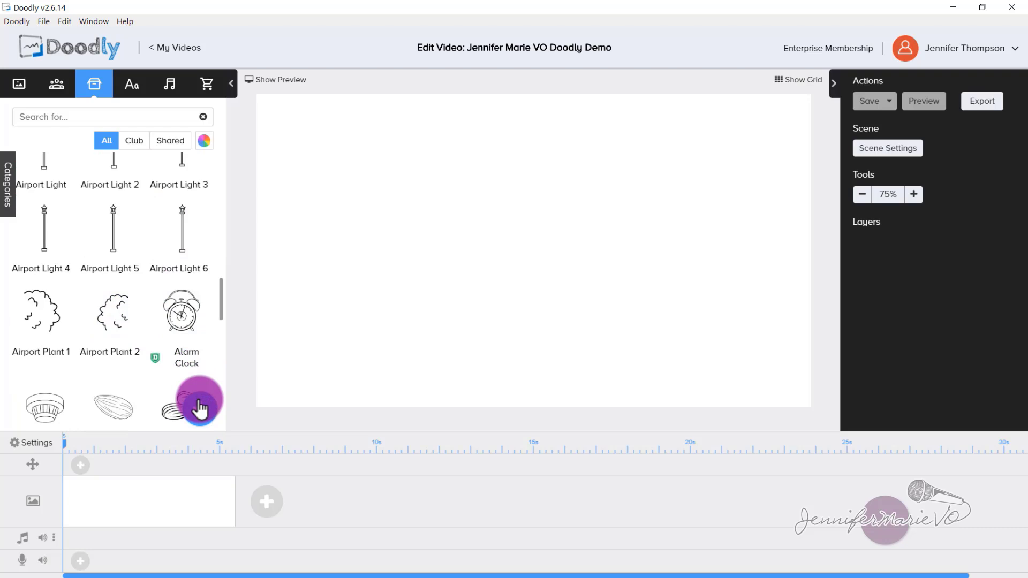
scroll(163, 281, "down", 10)
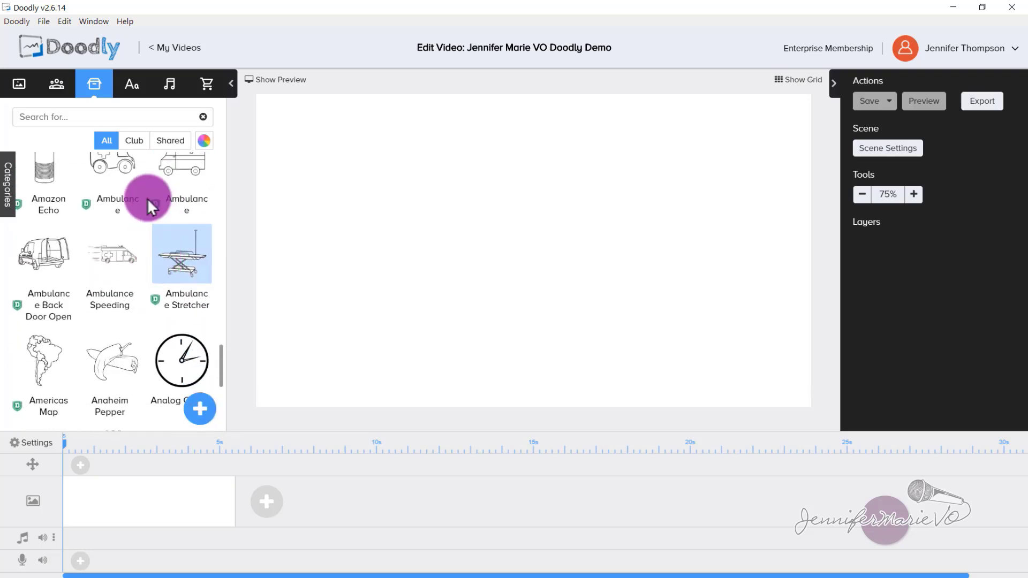
left_click(135, 87)
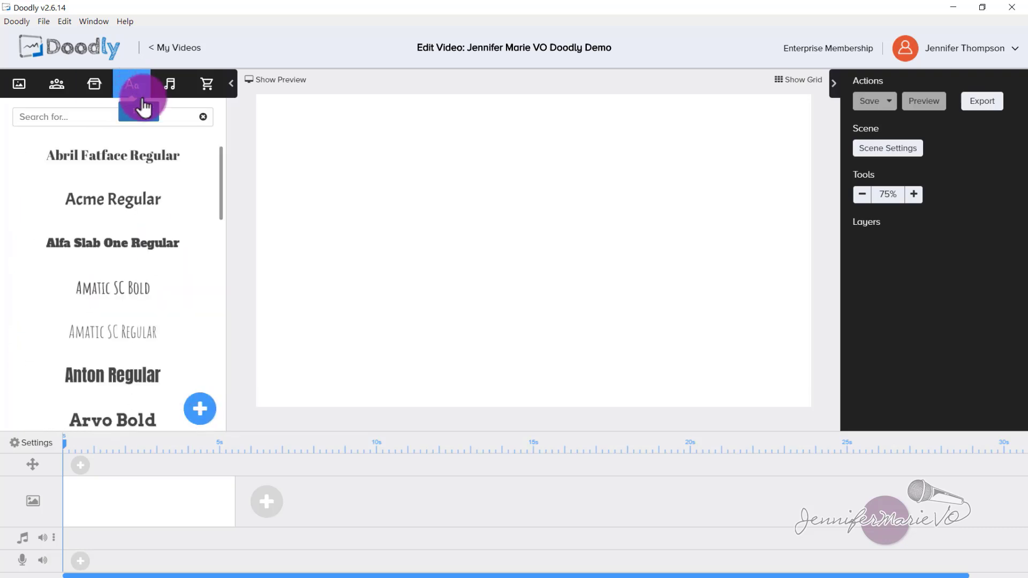
left_click(177, 87)
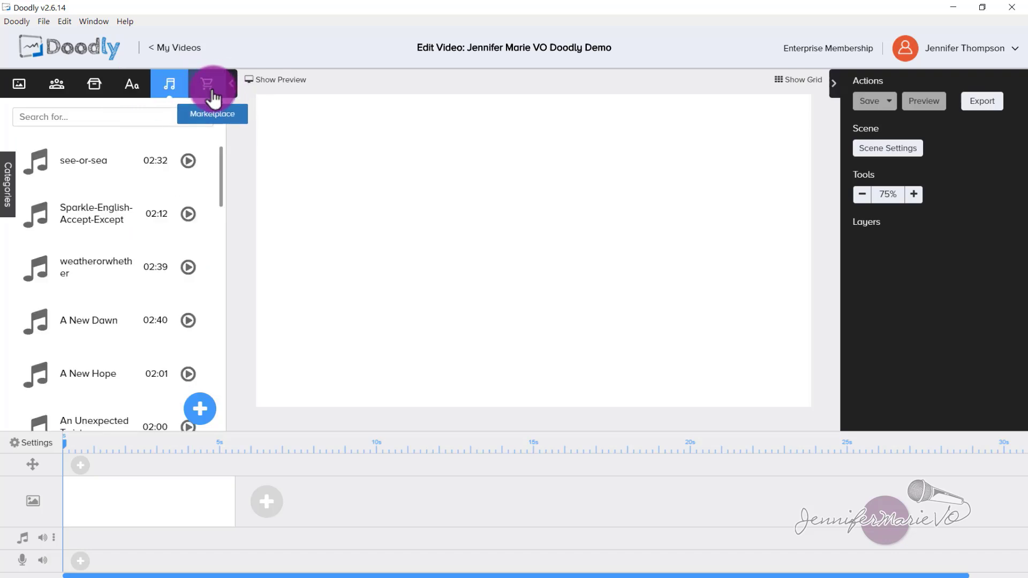
left_click(19, 84)
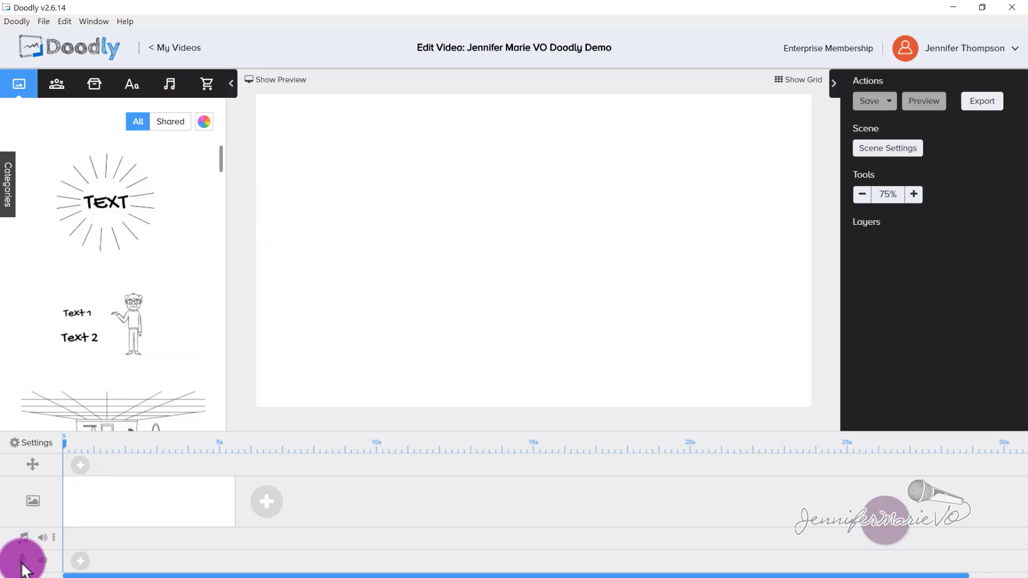
- Record a short voiceover clip at the start of the timeline's voice track
left_click(81, 567)
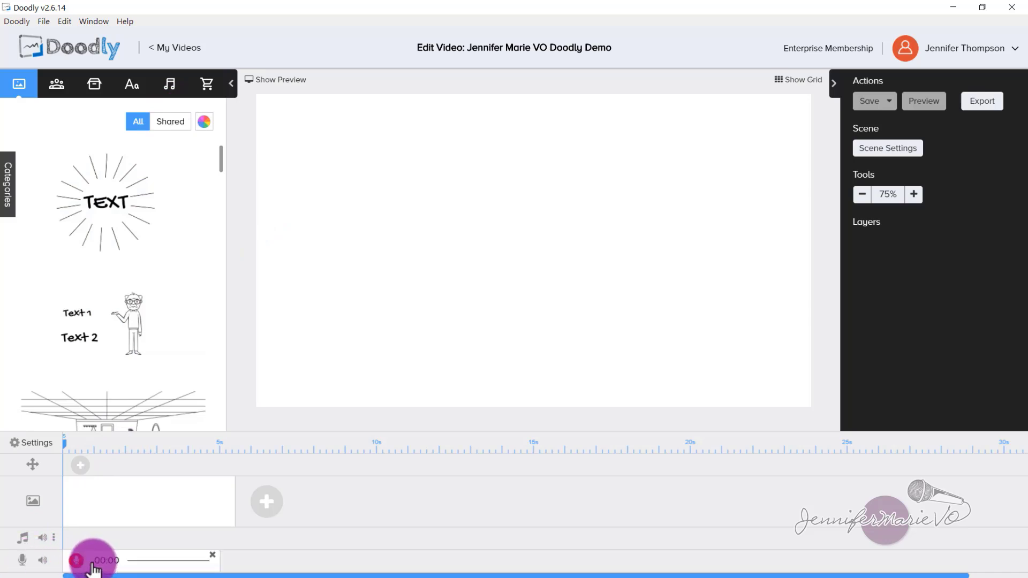
left_click(76, 560)
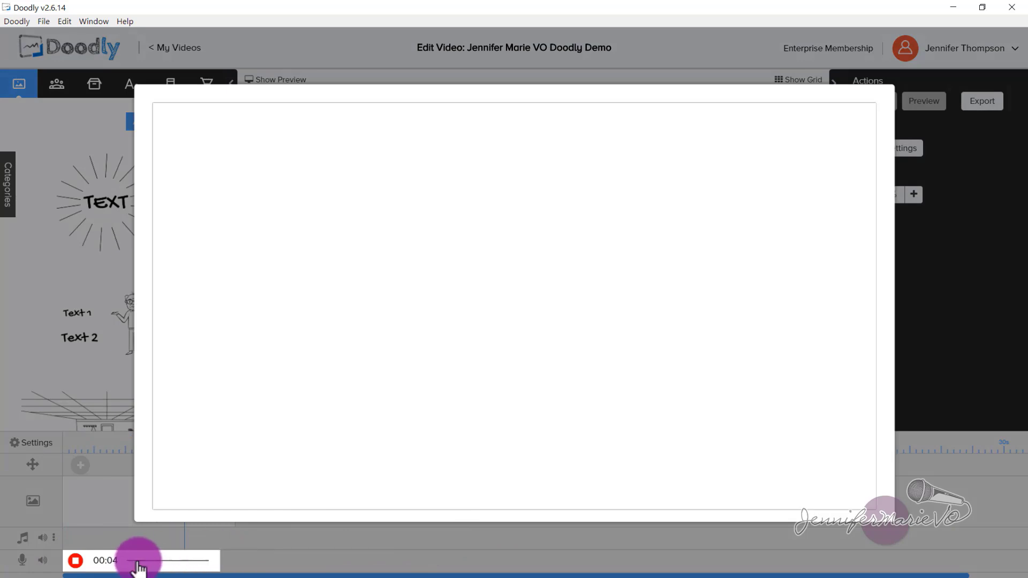
left_click(75, 561)
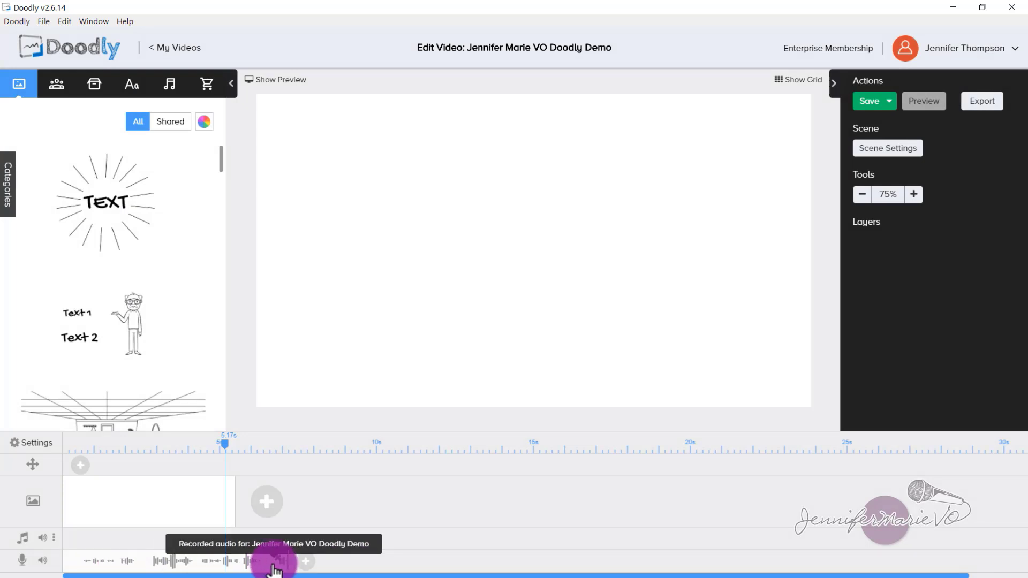
- Delete the recorded voiceover clip from the timeline
right_click(78, 566)
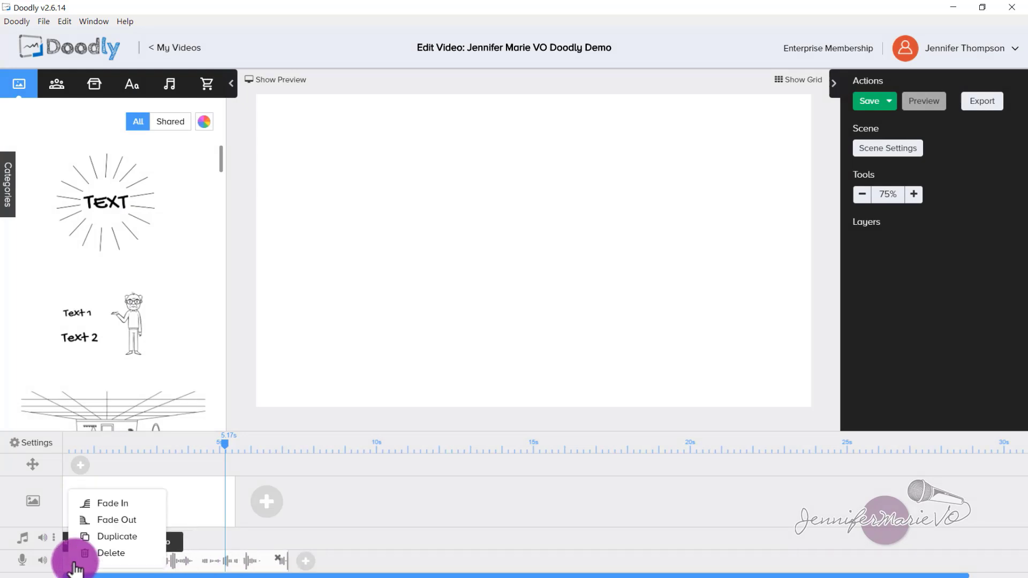
left_click(124, 554)
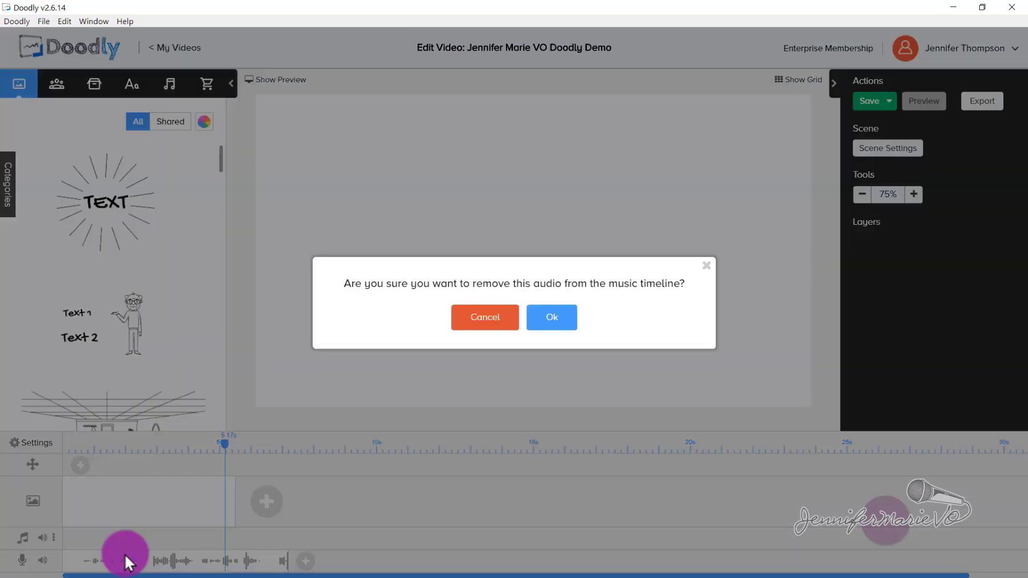
left_click(557, 321)
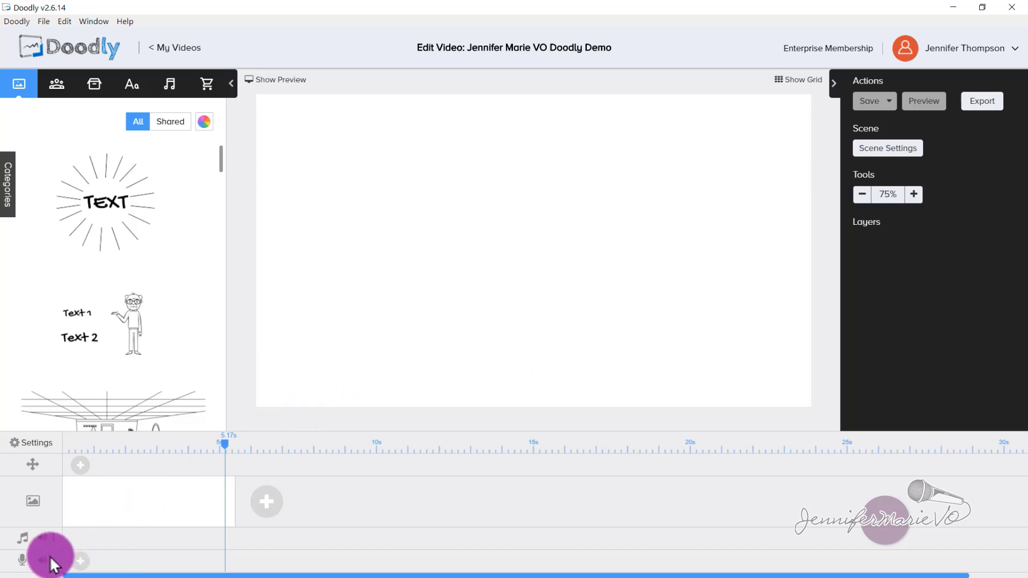
- Import the Doodly demo voiceover MP3 into the audio library, keeping its file name as the title
left_click(170, 86)
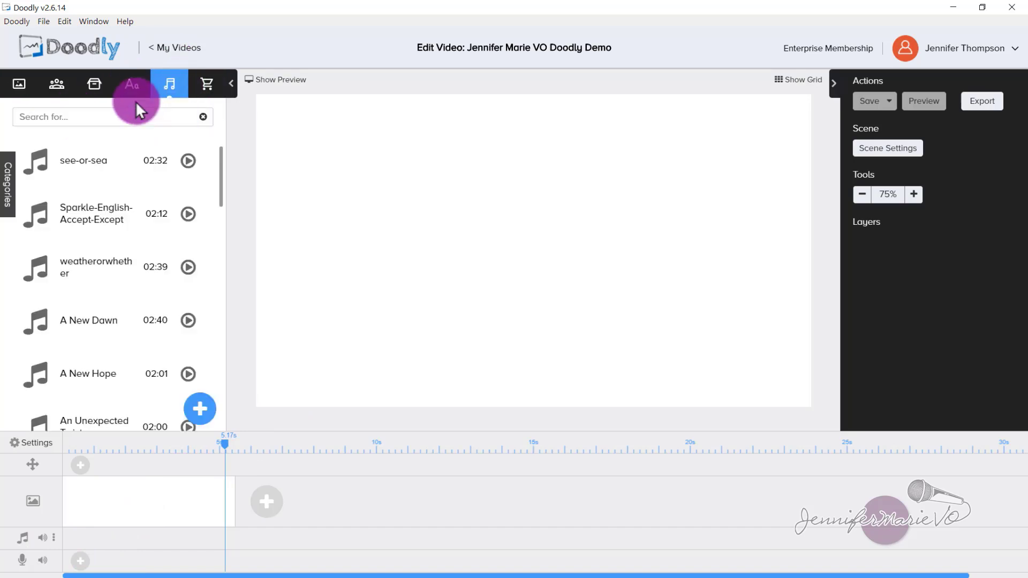
left_click(200, 409)
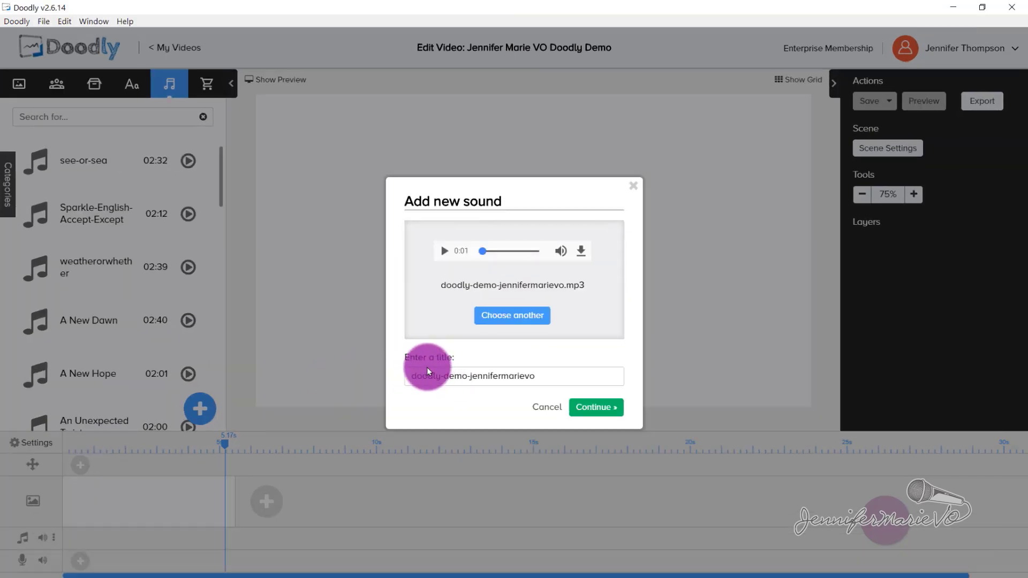
left_click(596, 408)
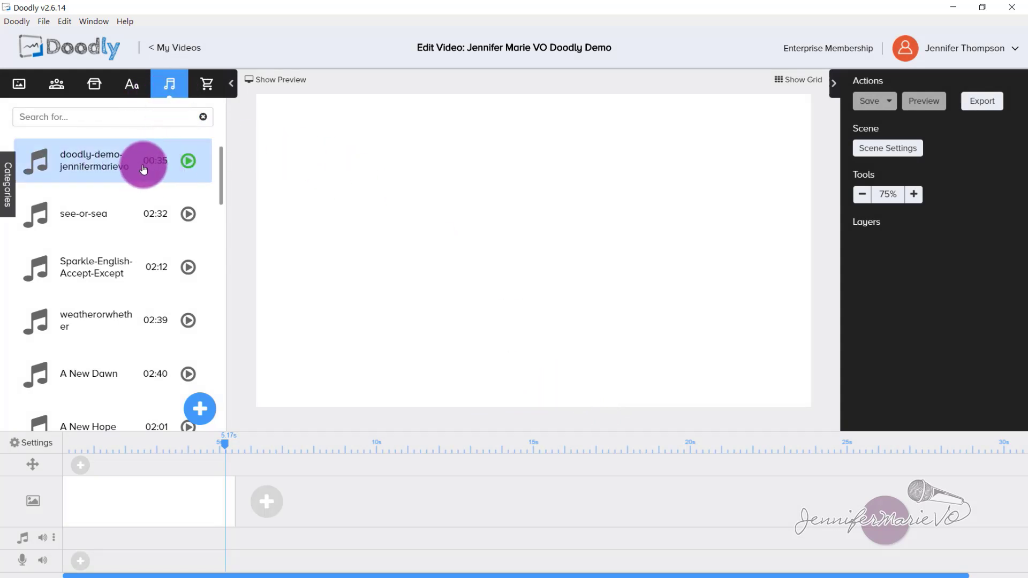
- Place the imported voiceover clip on the timeline's voice track and set the playhead to about 0.16 s
mouse_move(76, 160)
left_mouse_down()
mouse_move(230, 472)
mouse_move(143, 559)
left_mouse_up()
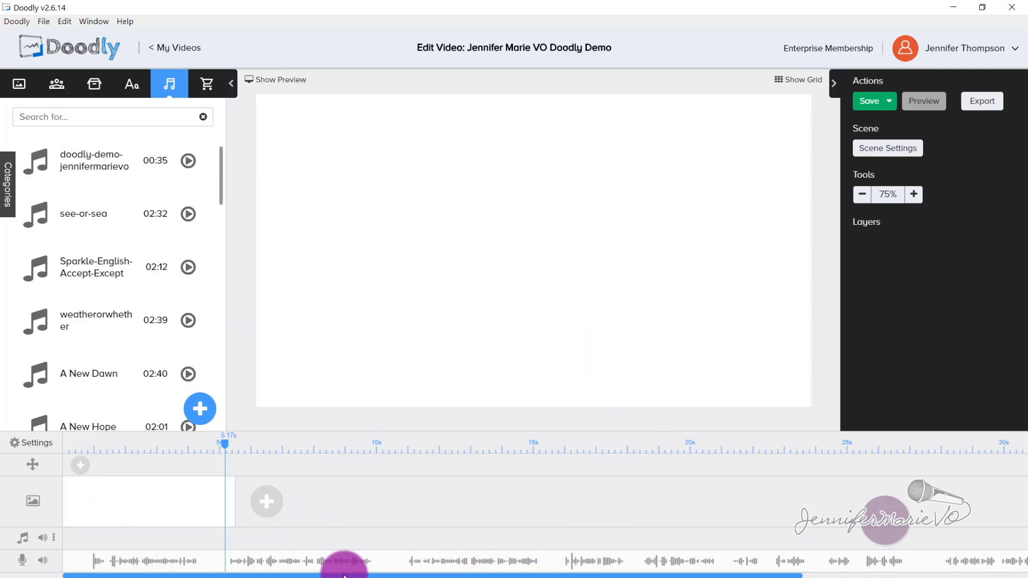
left_click_drag(236, 576, 462, 576)
left_click_drag(875, 574, 562, 572)
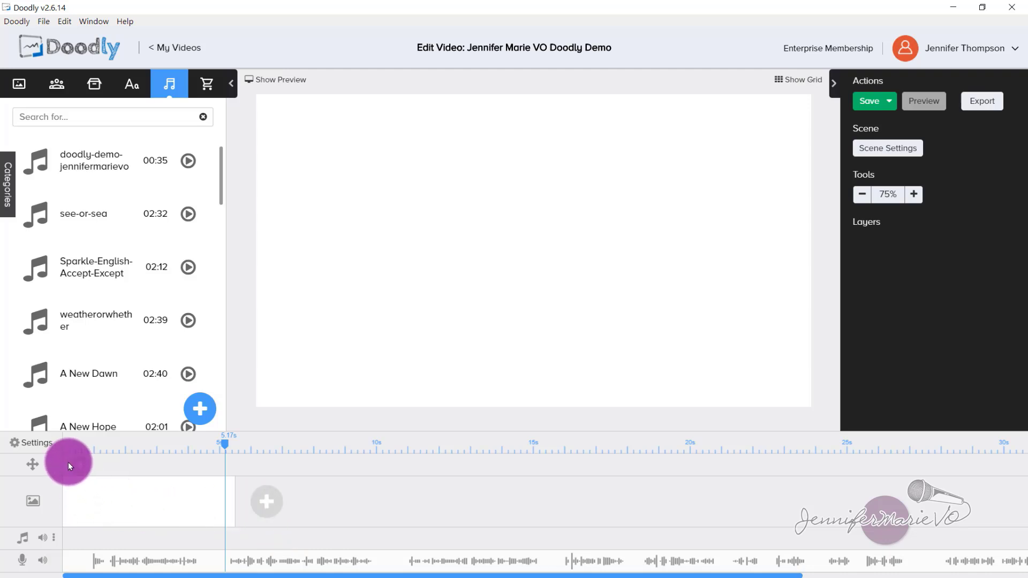
left_click_drag(224, 445, 173, 445)
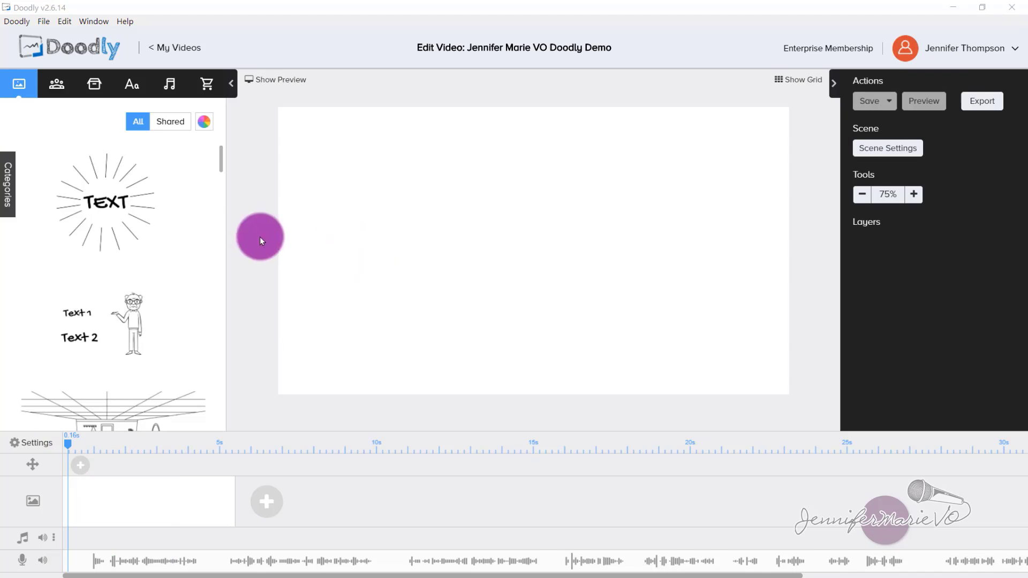
- Open the video settings and compare the left-handed and right-handed hand styles, ending on Right-Handed
left_click(35, 442)
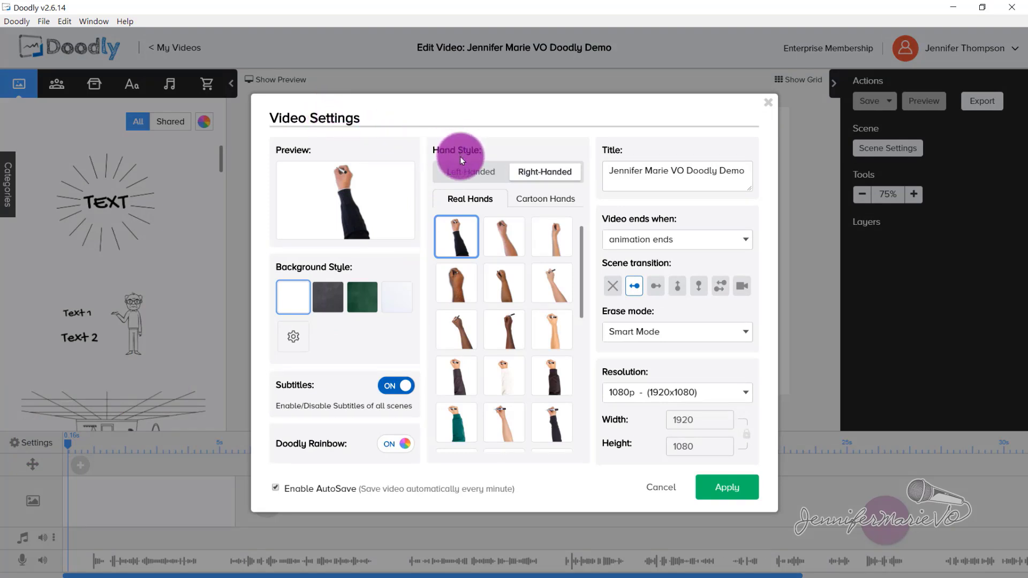
left_click(454, 178)
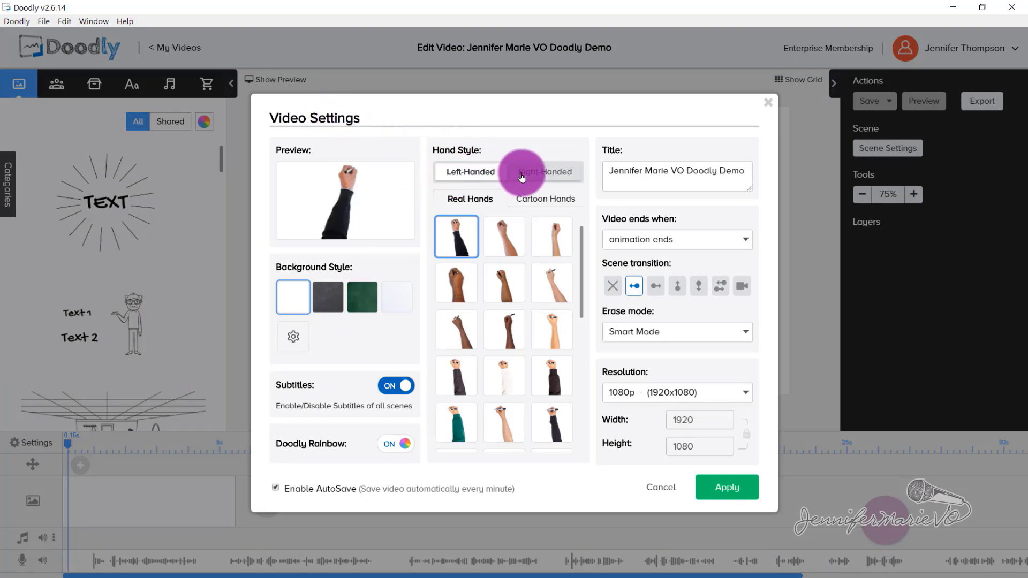
left_click(517, 173)
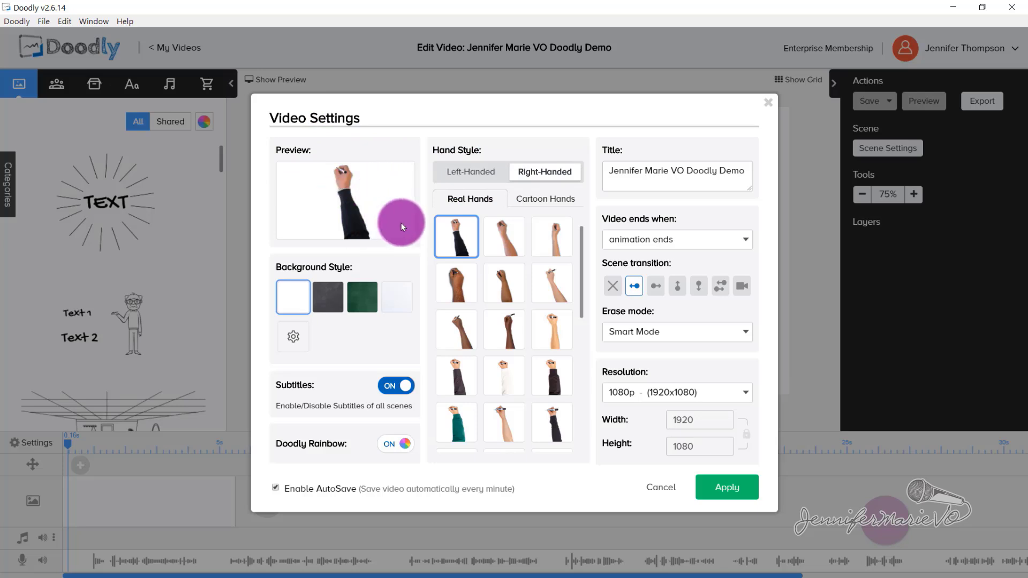
left_click(478, 172)
left_click(517, 177)
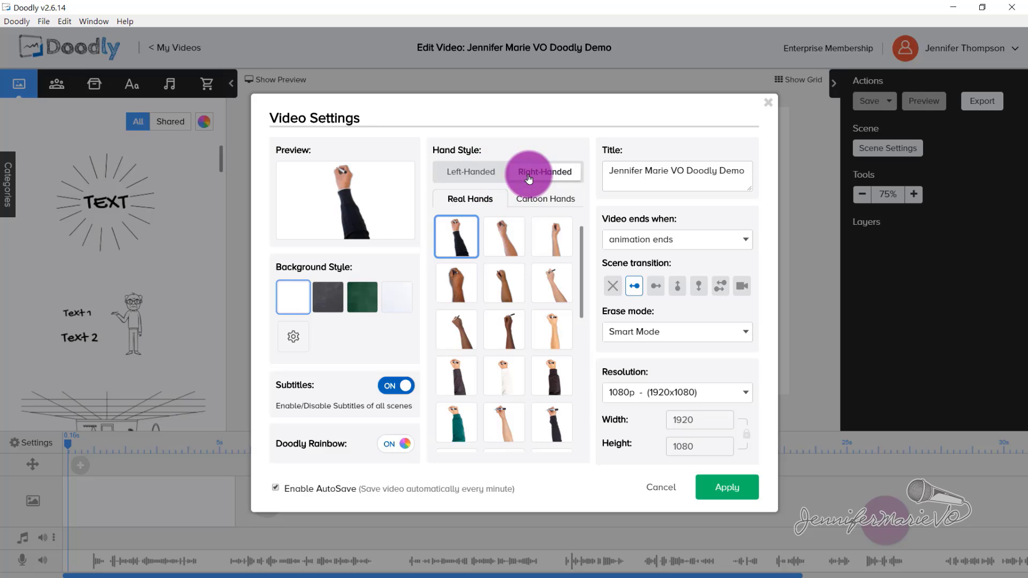
- Try the black, green and light background styles in the preview, ending back on the whiteboard
left_click(321, 299)
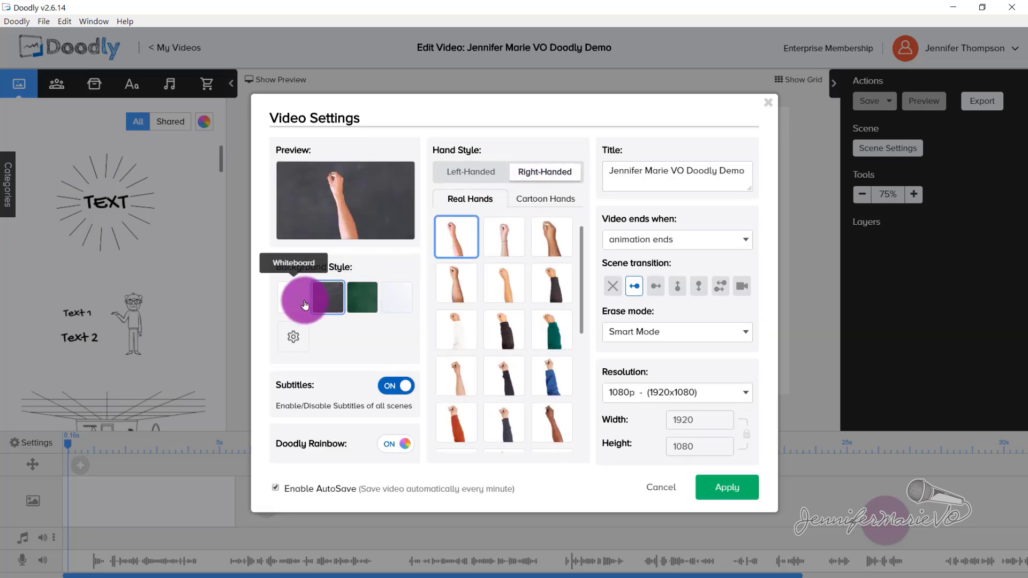
left_click(378, 307)
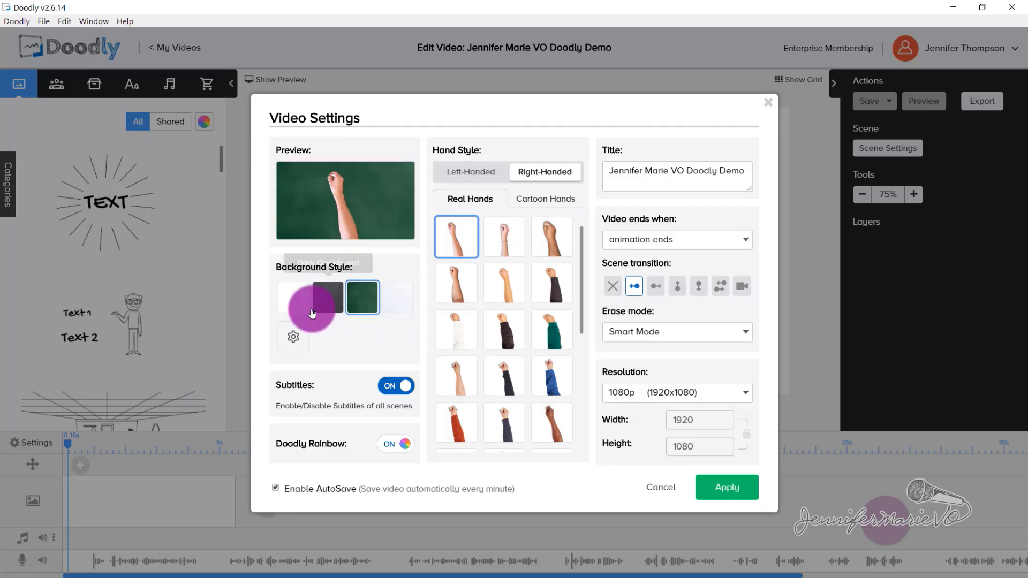
left_click(392, 299)
left_click(294, 300)
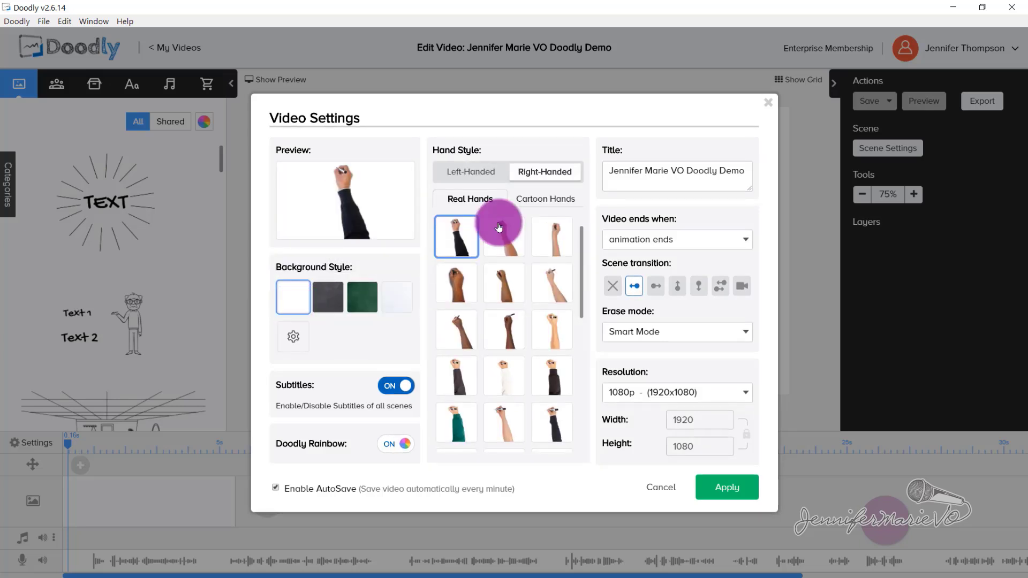
- Try out 2D and 3D cartoon hands for the hand style, ending back at the real hands
scroll(482, 235, "down", 5)
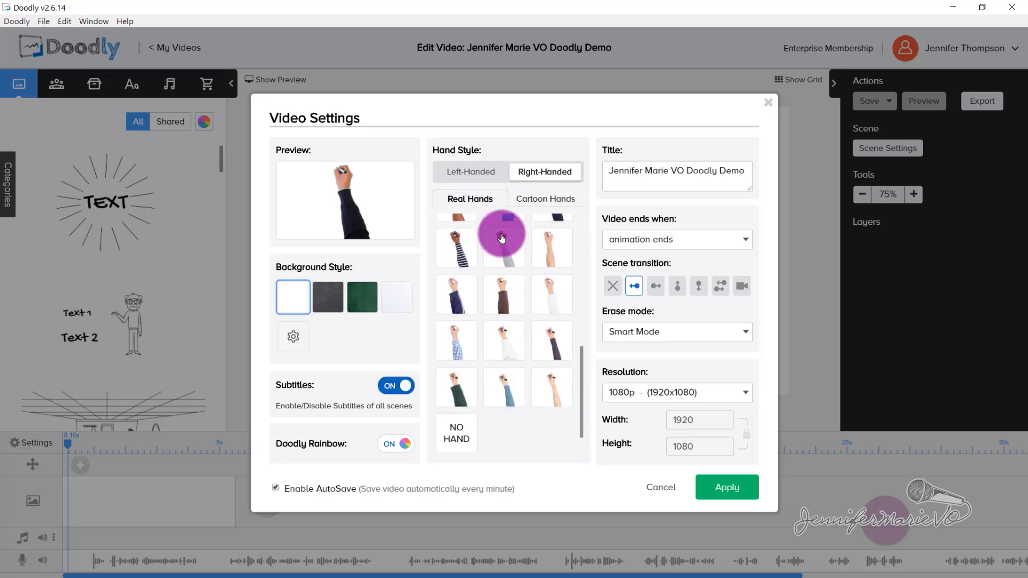
left_click(547, 201)
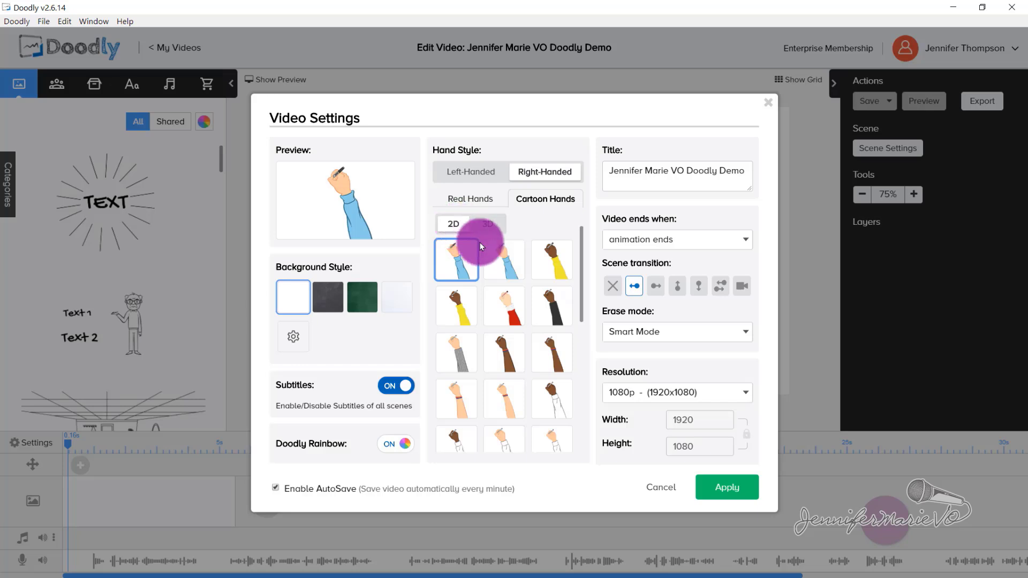
left_click(552, 399)
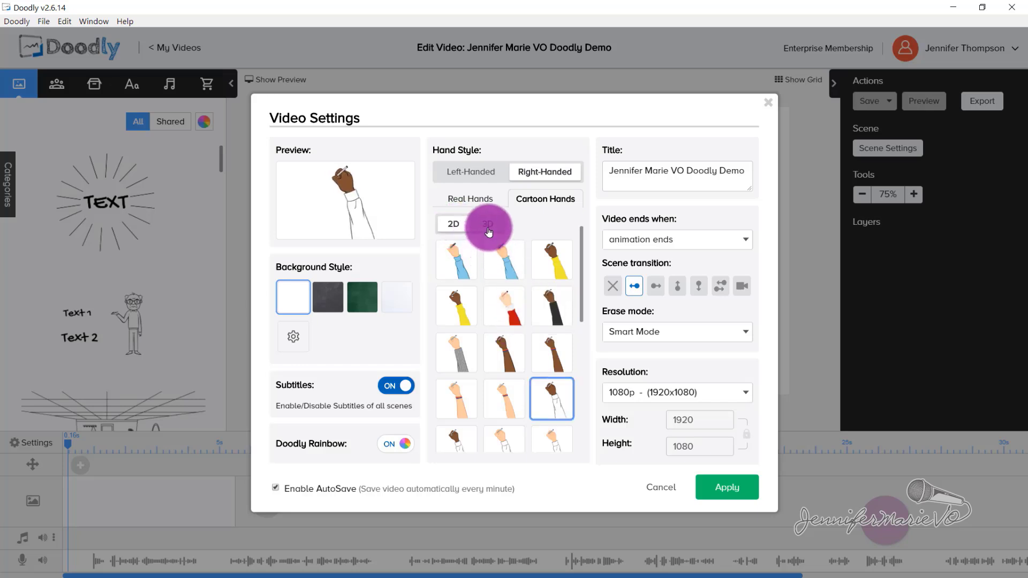
left_click(488, 227)
left_click(500, 308)
left_click(482, 225)
left_click(474, 208)
- Try the No Hand option, then choose the bare-armed hand at the end of the last row of real hands
scroll(489, 249, "down", 5)
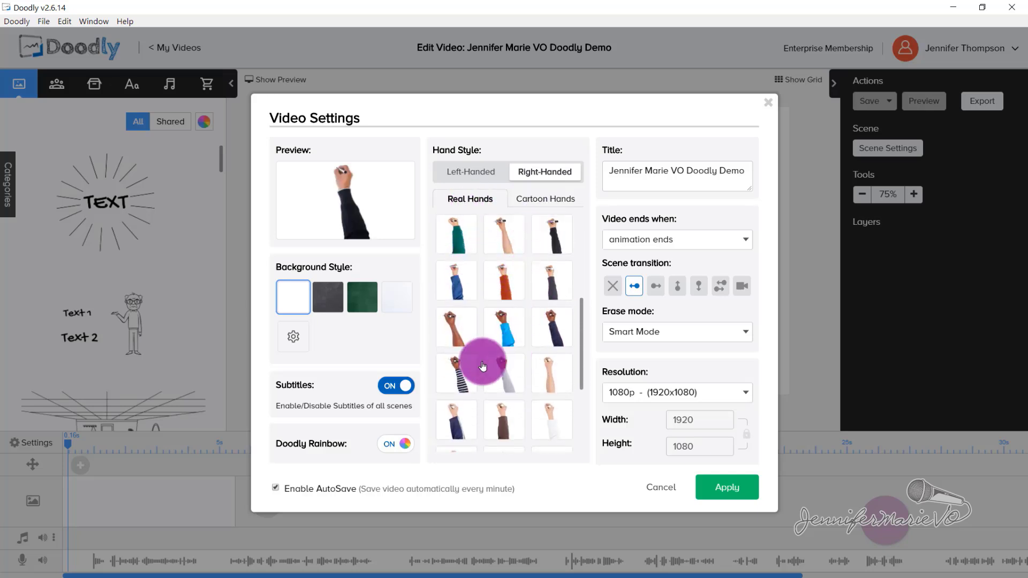
scroll(458, 363, "down", 3)
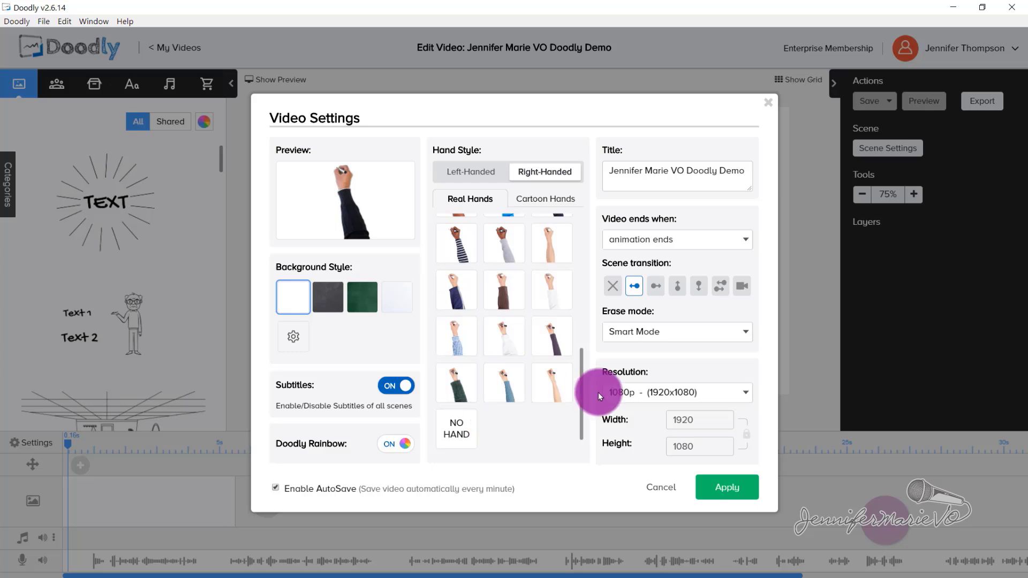
left_click(560, 399)
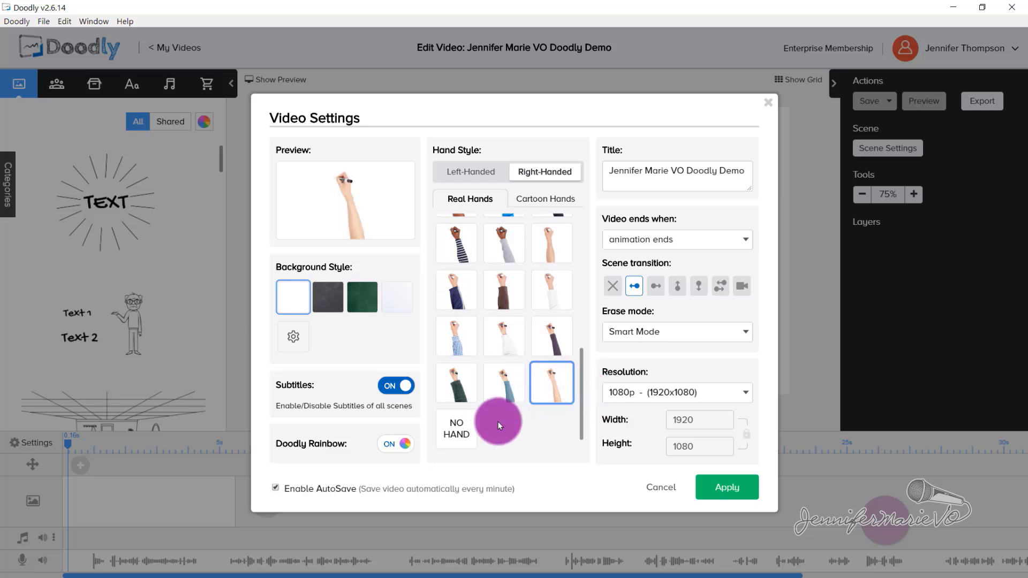
left_click(455, 436)
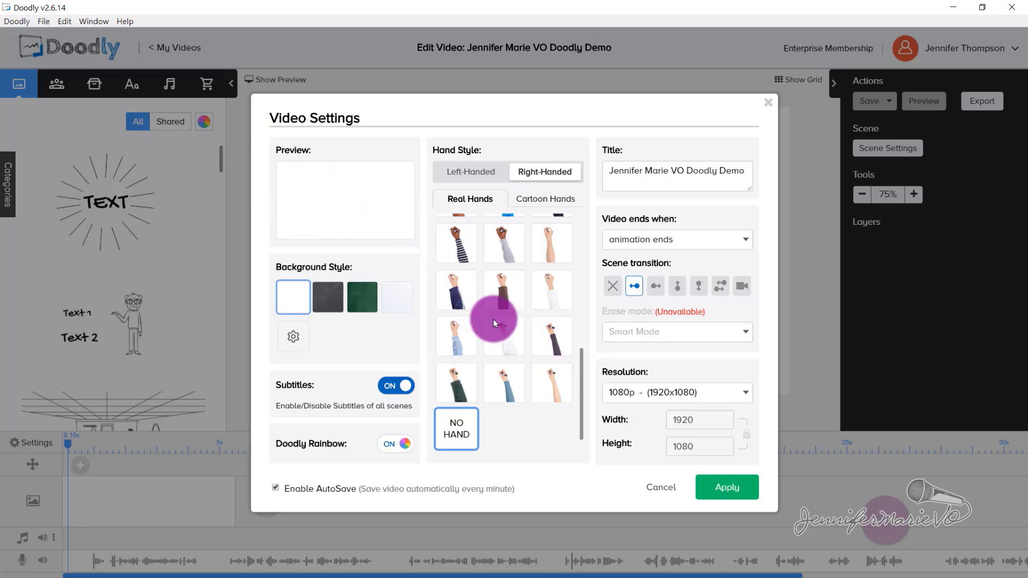
left_click(542, 376)
left_click(353, 210)
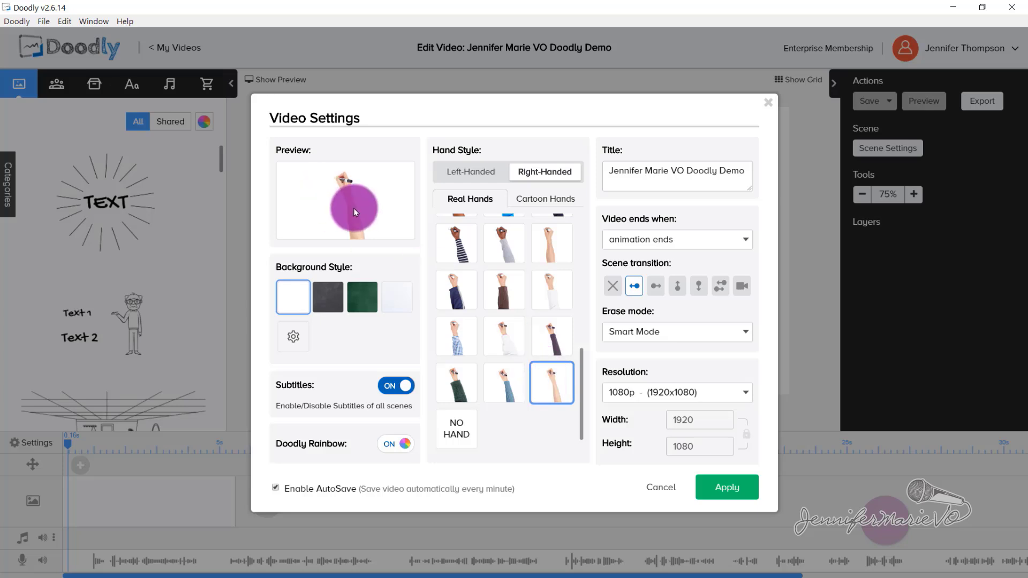
- Apply the video settings with the video ending when the animation ends, and set the playhead to about 0.16 s
left_click(677, 241)
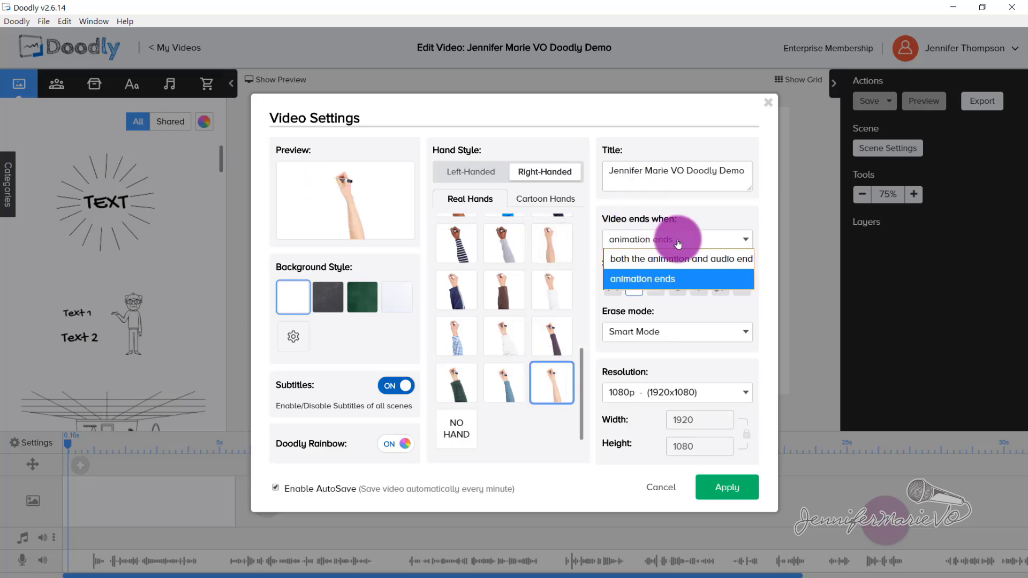
left_click(677, 241)
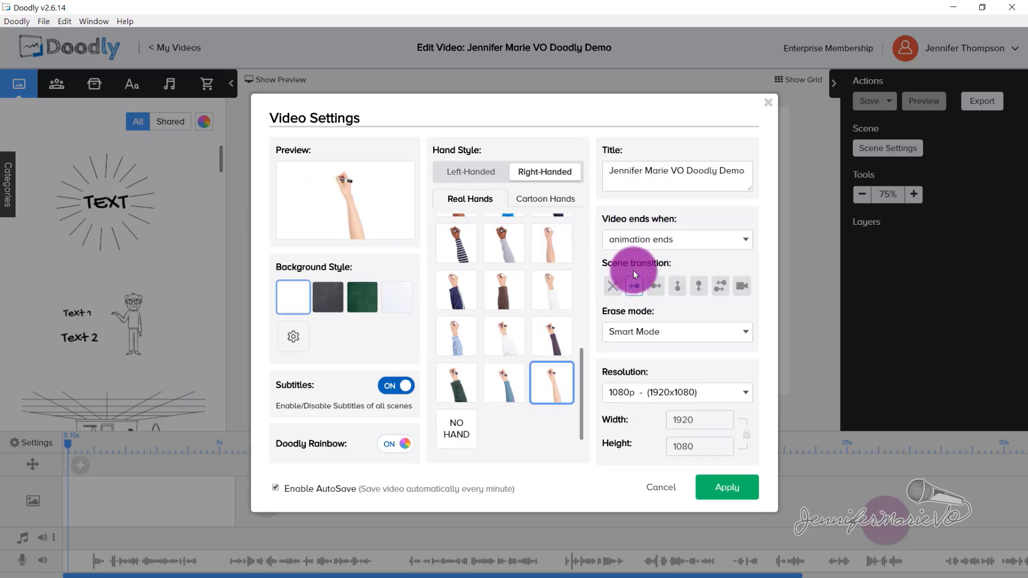
left_click(638, 288)
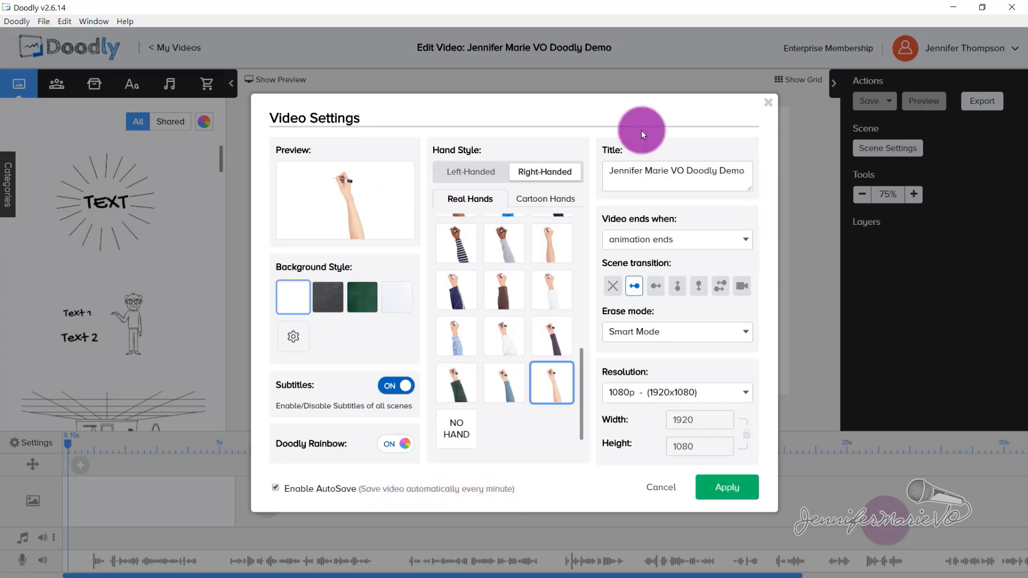
left_click(748, 490)
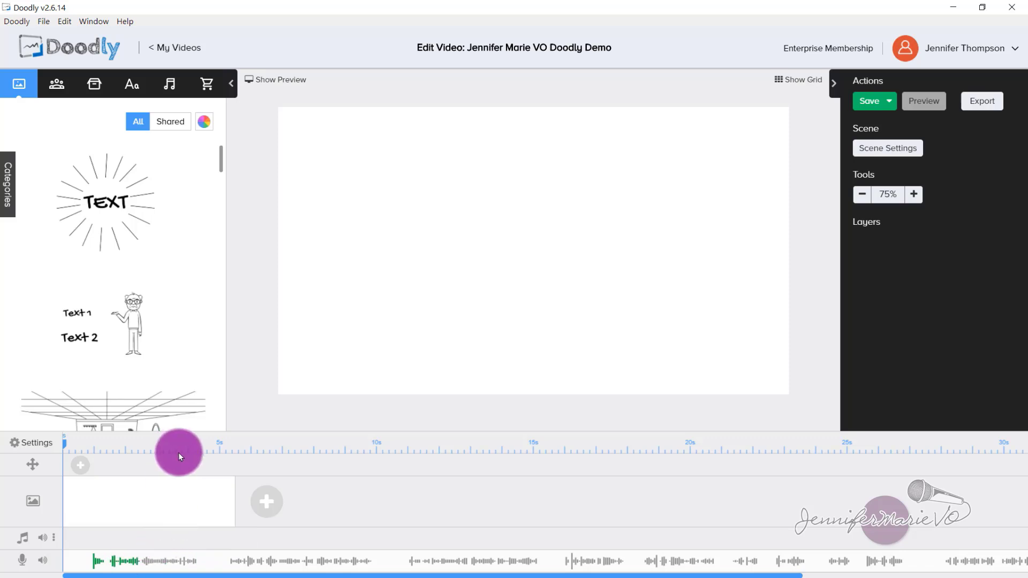
left_click(68, 563)
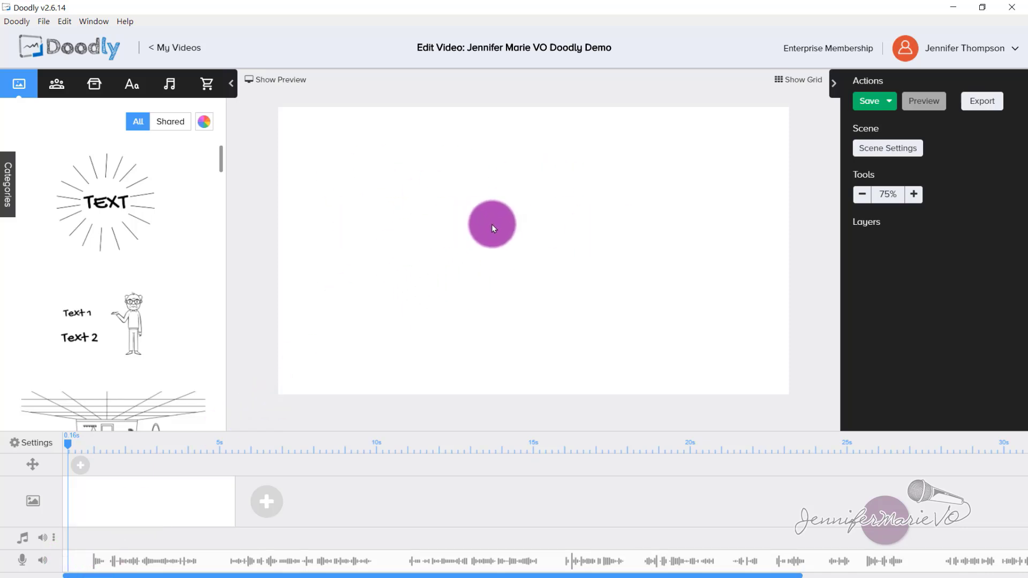
- Look through the library of text fonts and the dialog for adding a new font
left_click(133, 88)
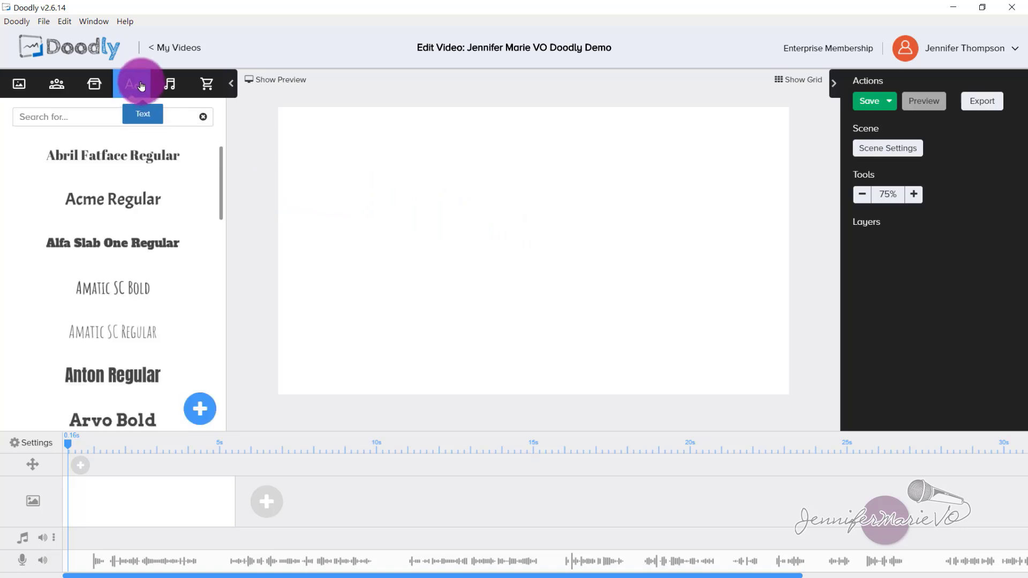
scroll(141, 166, "down", 10)
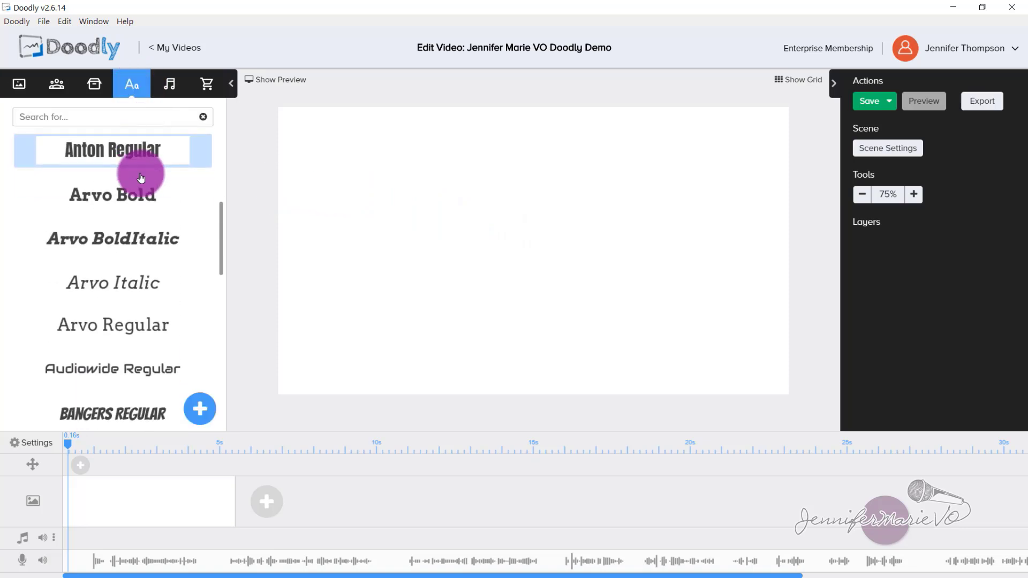
scroll(140, 179, "down", 8)
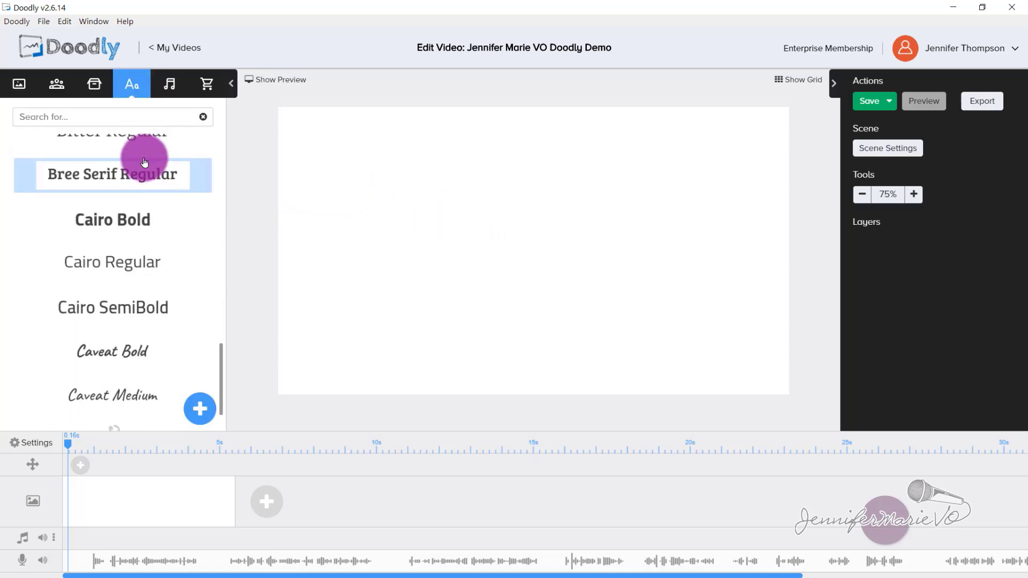
scroll(170, 397, "down", 6)
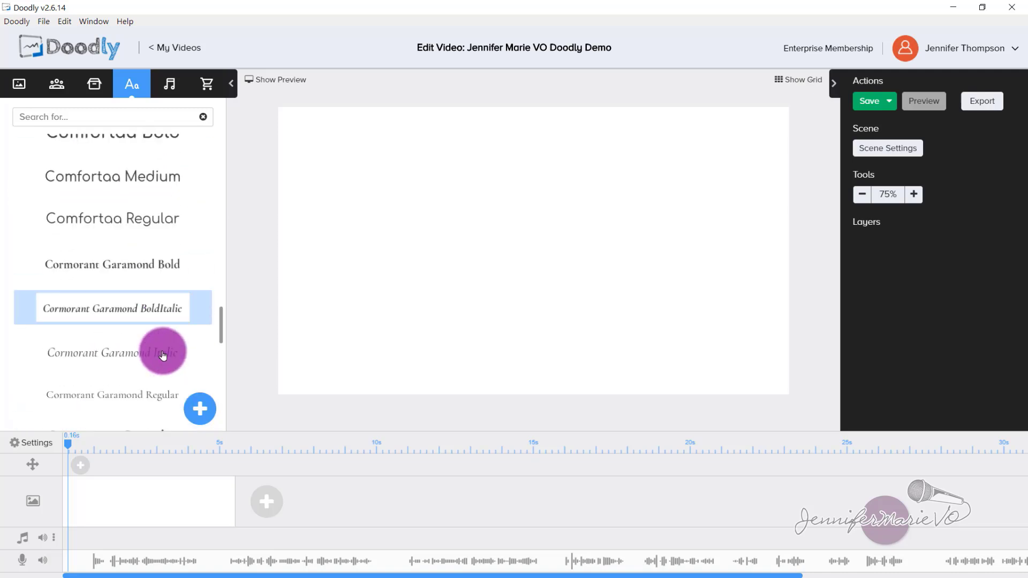
left_click(204, 414)
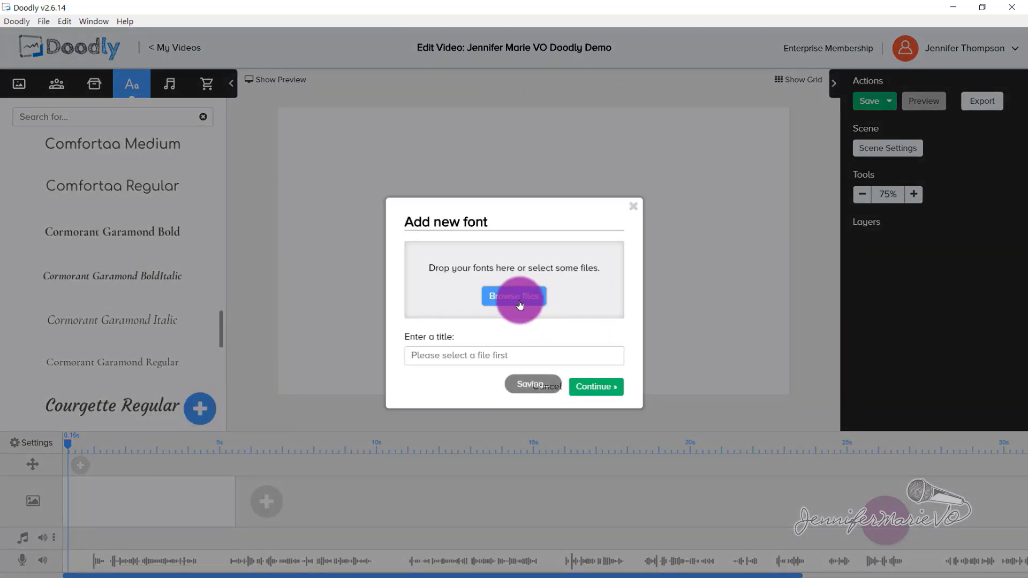
left_click(633, 207)
- Add a Courgette Regular text object to the blank scene and replace its placeholder wording with the channel name
scroll(138, 160, "down", 5)
left_click_drag(66, 158, 521, 212)
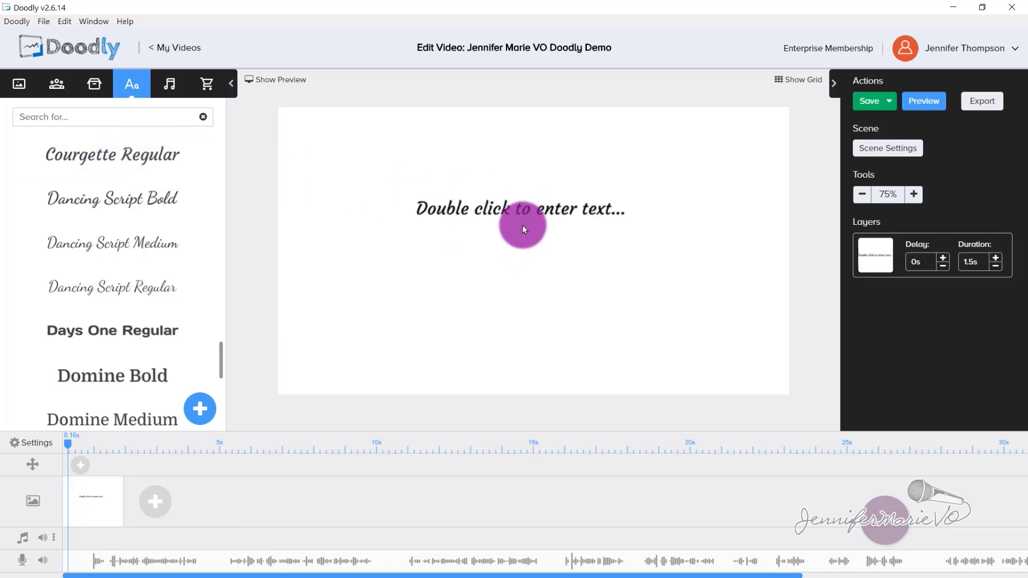
double_click(528, 216)
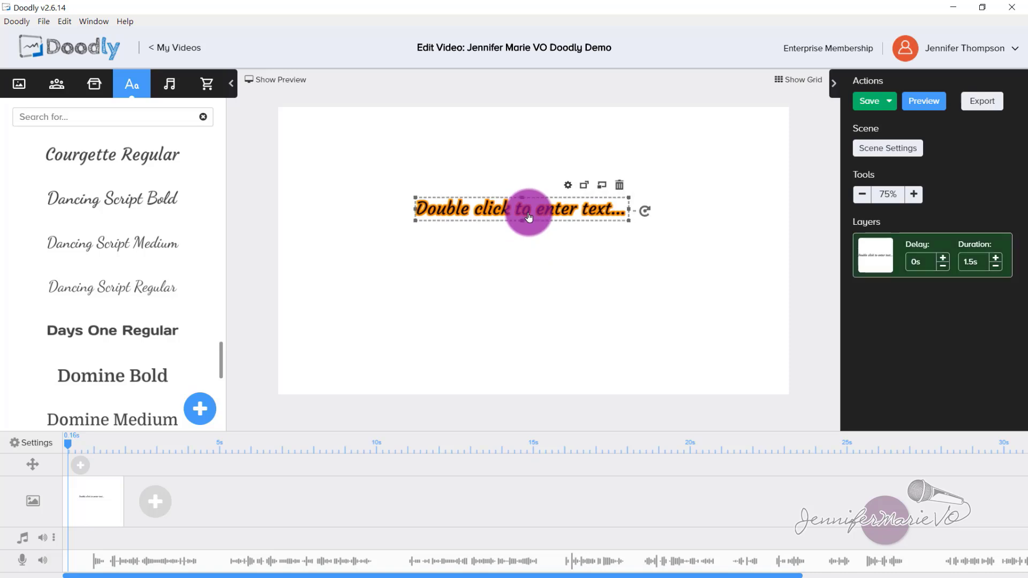
left_click_drag(563, 250, 345, 249)
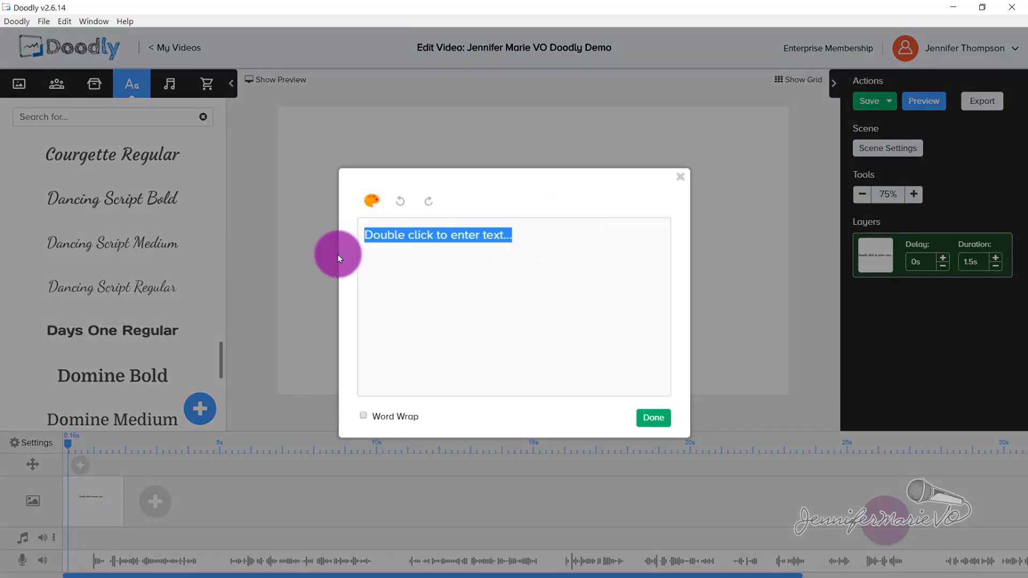
type("Jennife")
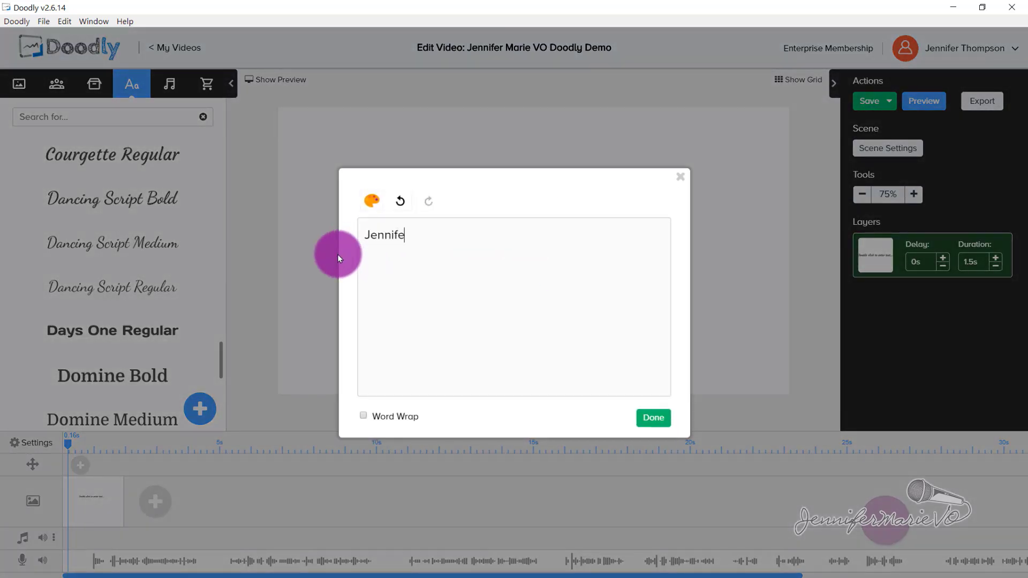
type("rMarieVO")
left_click(653, 421)
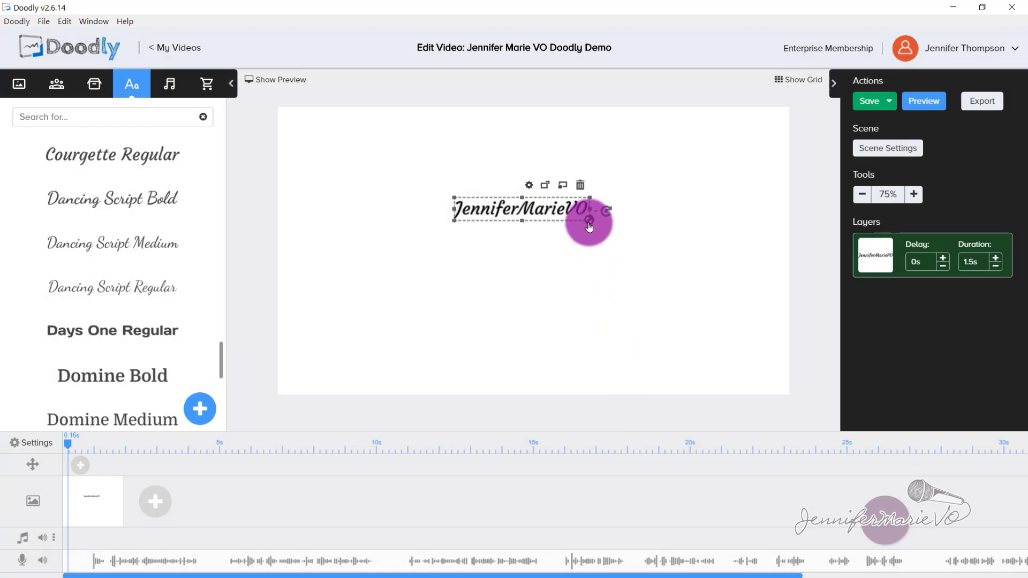
- Enlarge the channel-name text to a font size of about 150 and move it to just below the canvas centre
left_click_drag(589, 225, 720, 276)
left_click_drag(656, 229, 599, 213)
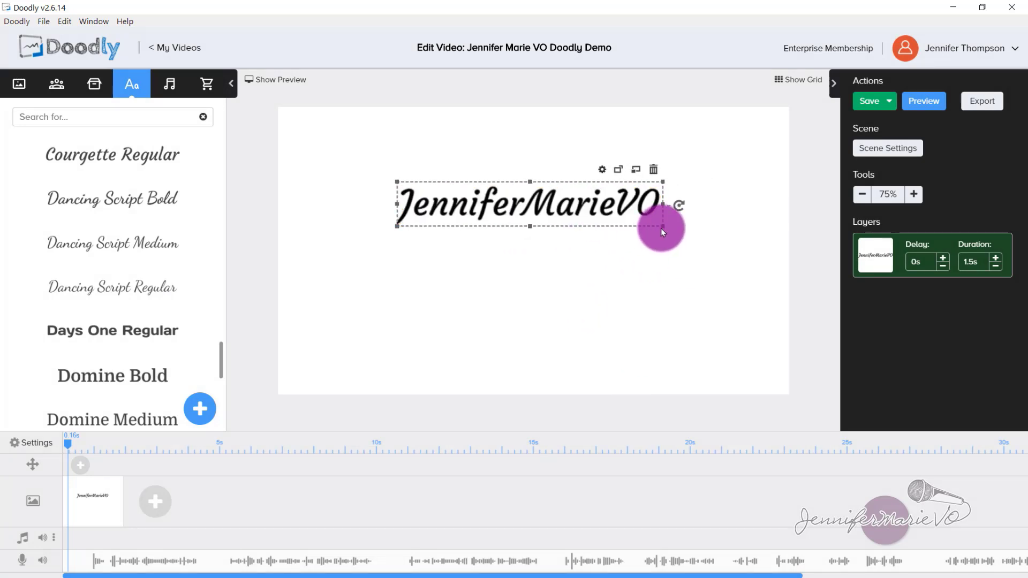
left_click_drag(674, 233, 700, 236)
left_click_drag(623, 213, 606, 288)
- Change the channel-name text's color to red, #FF0000, and apply the asset settings
left_click(623, 245)
left_click(651, 130)
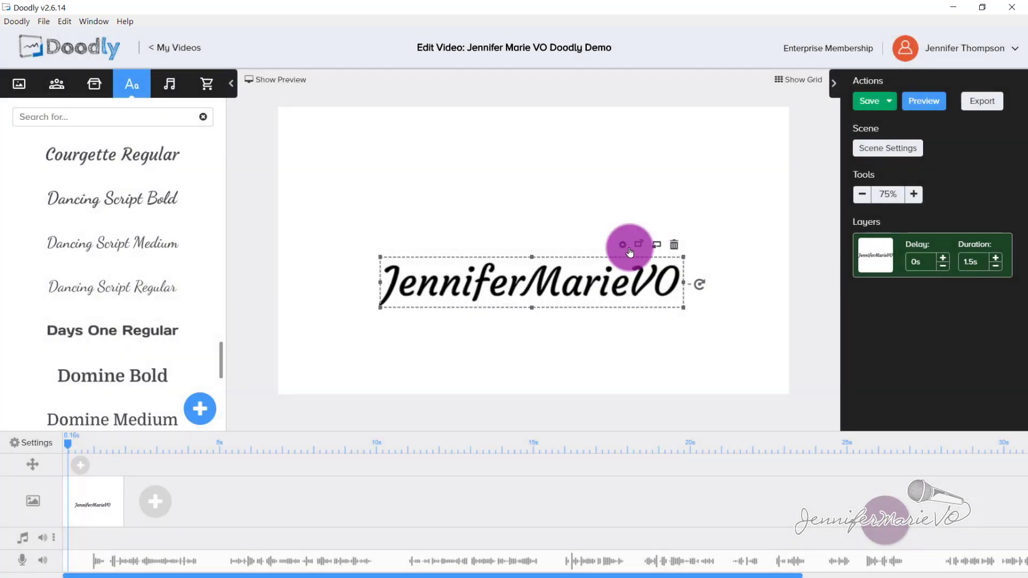
left_click(623, 245)
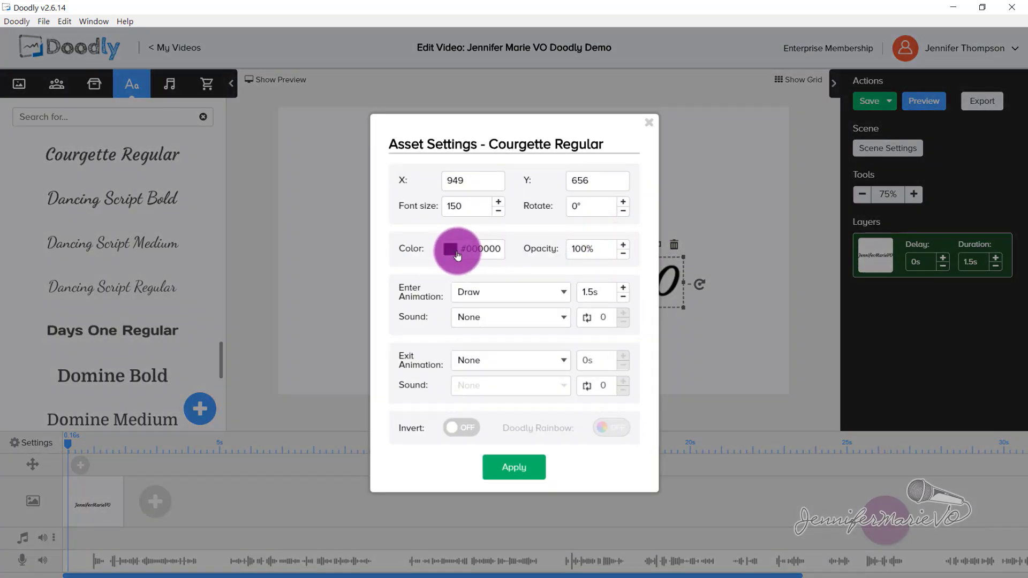
left_click(455, 252)
left_click_drag(489, 308, 644, 240)
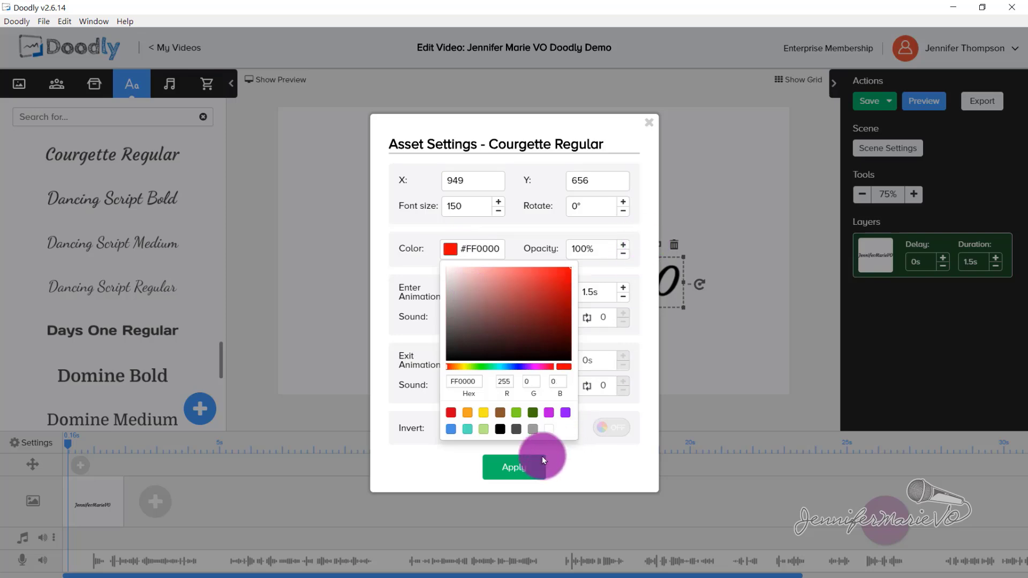
left_click(522, 470)
left_click(522, 470)
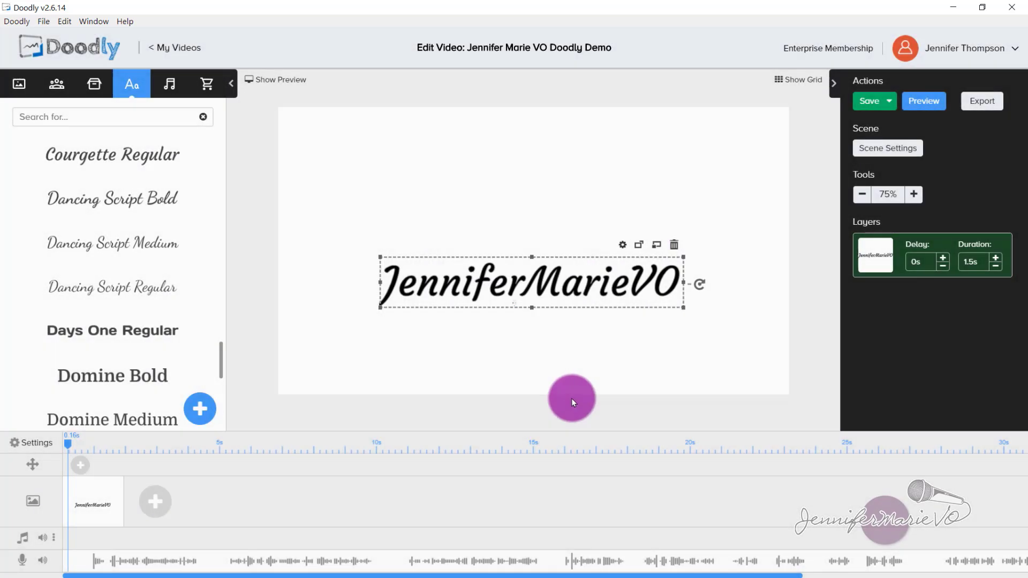
- Search the props library for "youtube" and place the Play Button prop on the canvas above the text
left_click(100, 90)
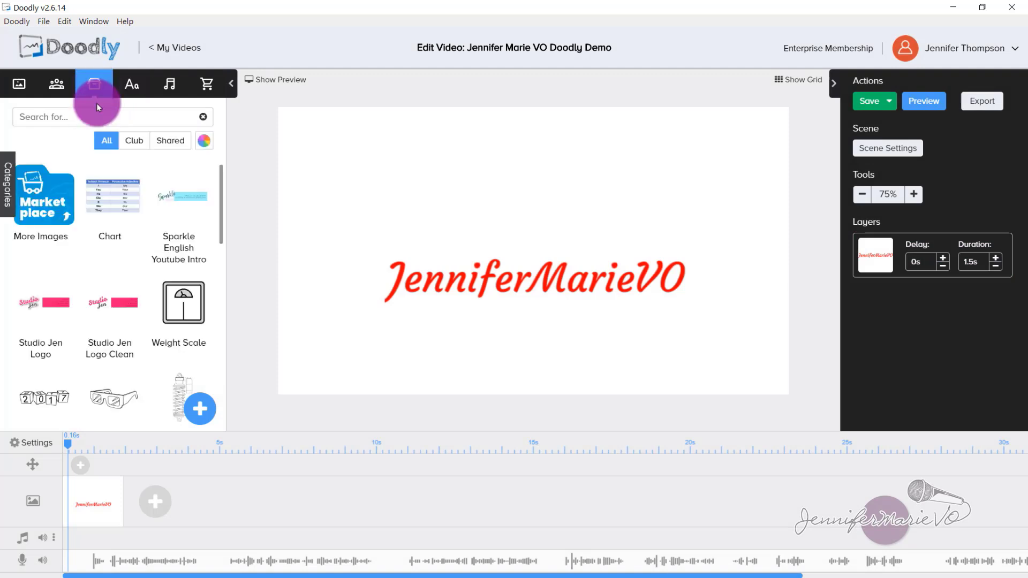
type("youtube")
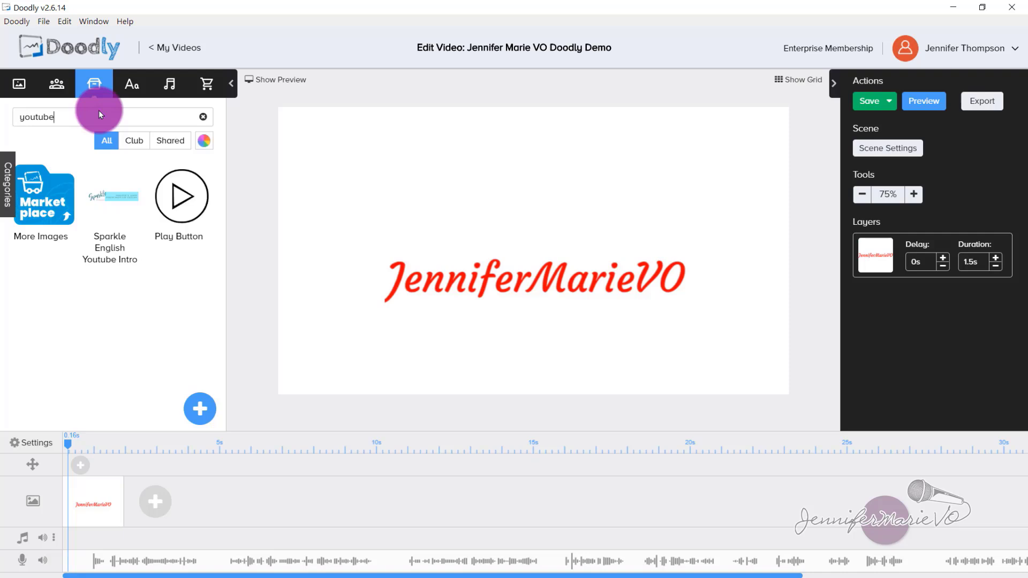
left_click(176, 206)
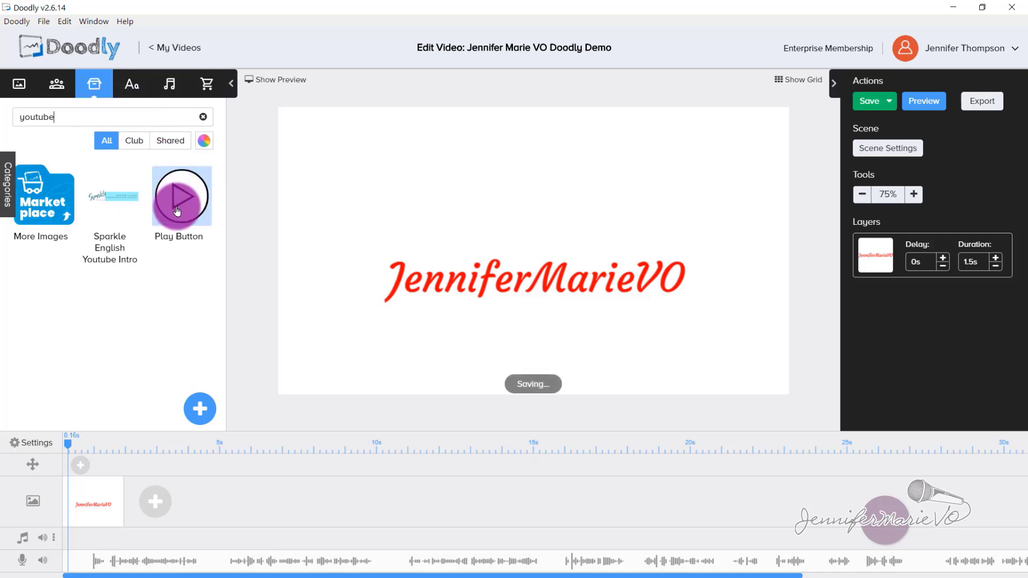
left_click_drag(176, 207, 513, 193)
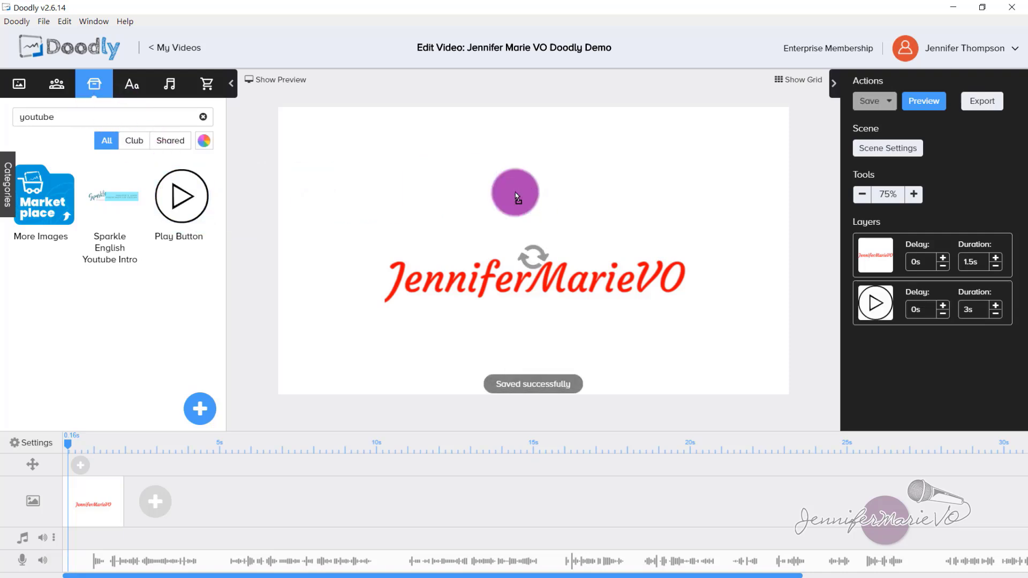
- Resize the Play Button prop and arrange it centred above the channel-name text, with the text moved slightly lower
left_click(515, 210)
left_click_drag(587, 267, 560, 238)
left_click(534, 171)
left_click_drag(528, 164, 540, 190)
left_click_drag(588, 300, 592, 301)
left_click(552, 216)
left_click_drag(520, 310, 523, 310)
left_click(455, 359)
- Preview the scene from the start, and move the Play Button layer ahead of the text layer in the drawing order
left_click(63, 440)
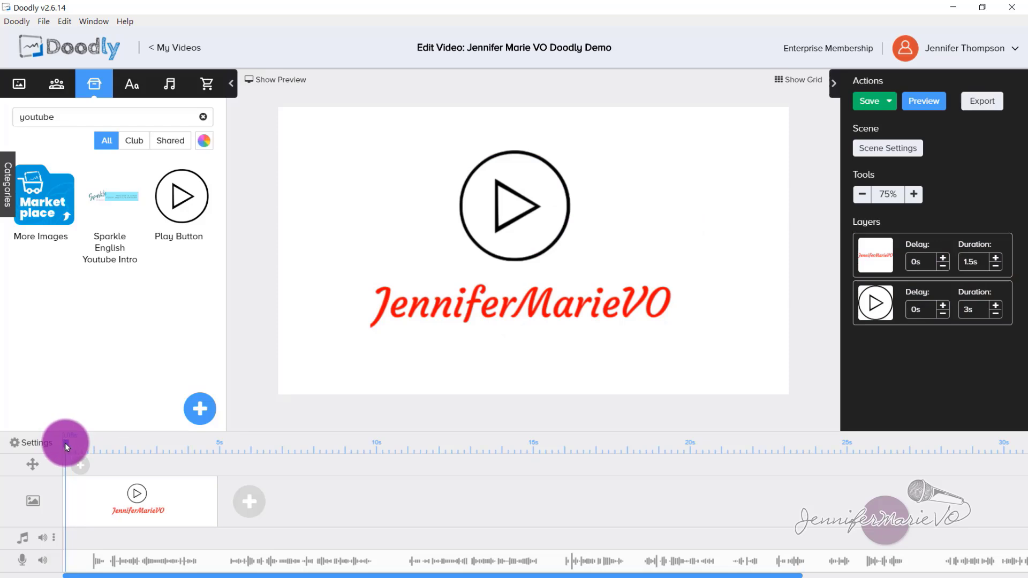
left_click(919, 110)
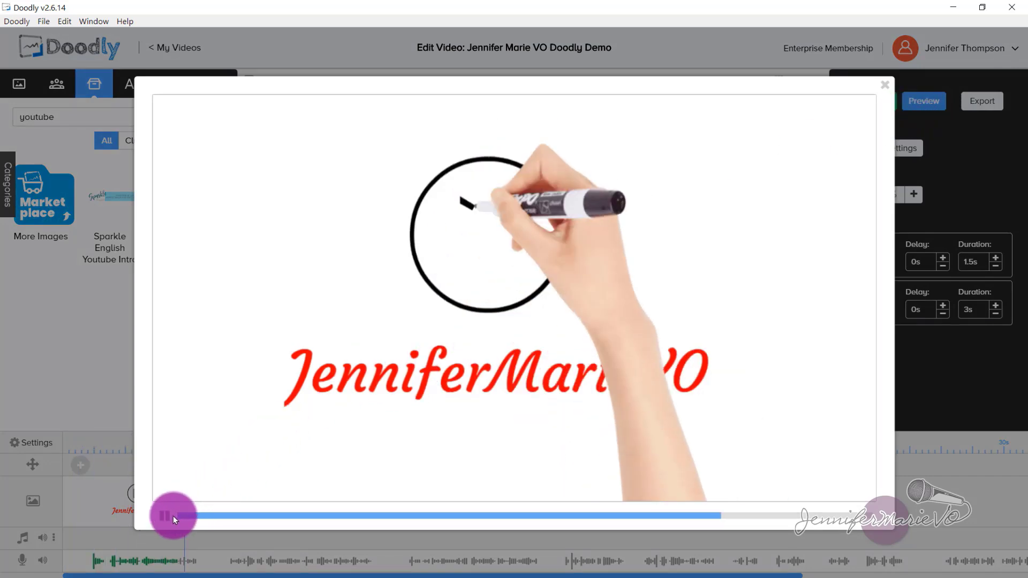
left_click(884, 85)
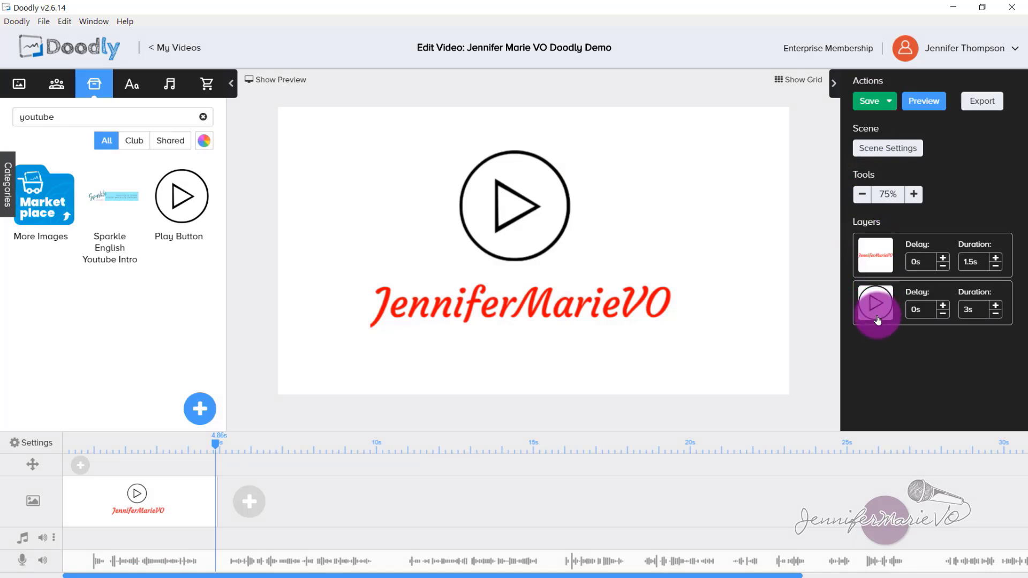
left_click_drag(877, 317, 875, 258)
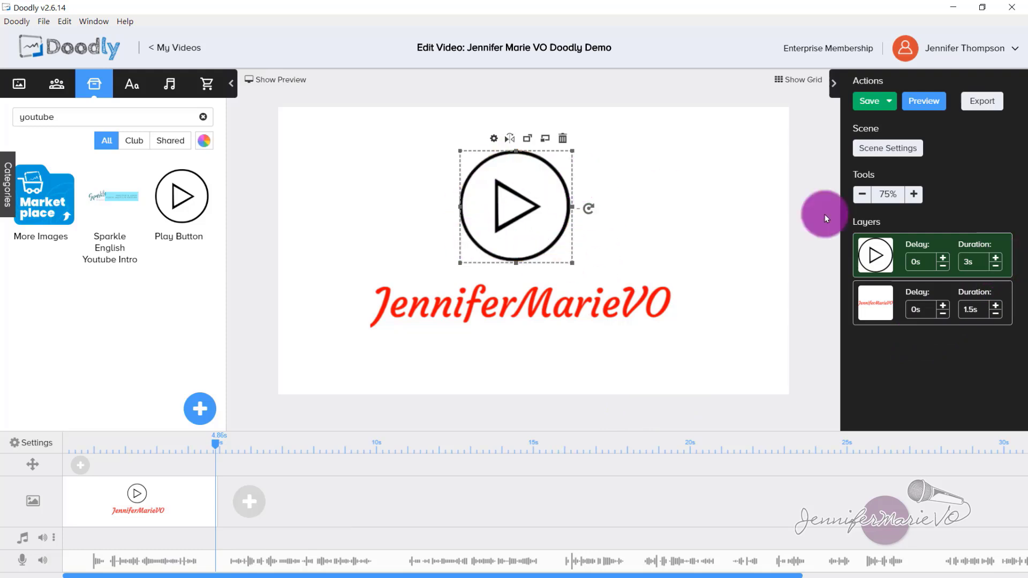
- Try different durations for the Play Button layer, ending on 4 s
left_click(996, 258)
left_click(996, 259)
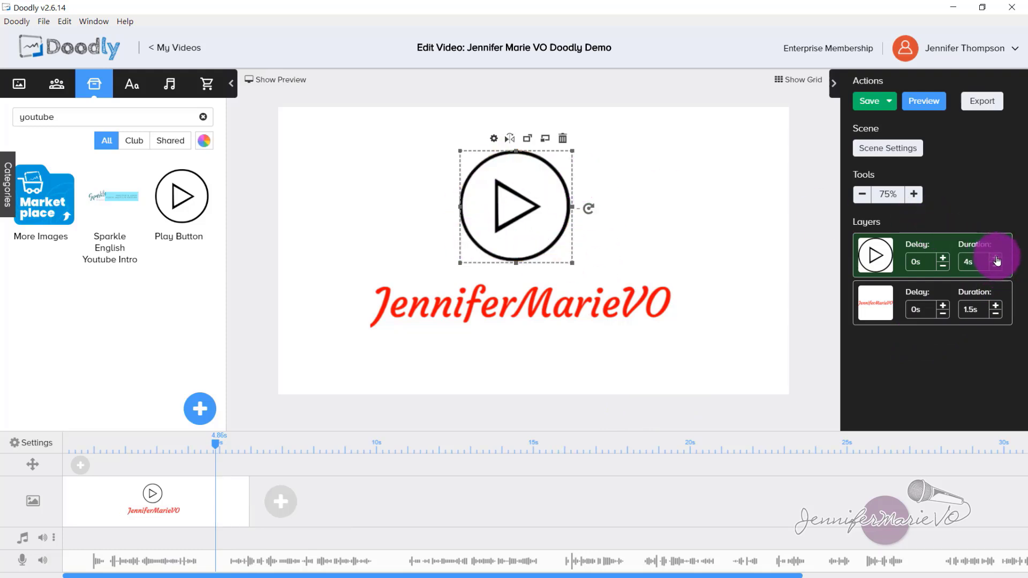
left_click(996, 258)
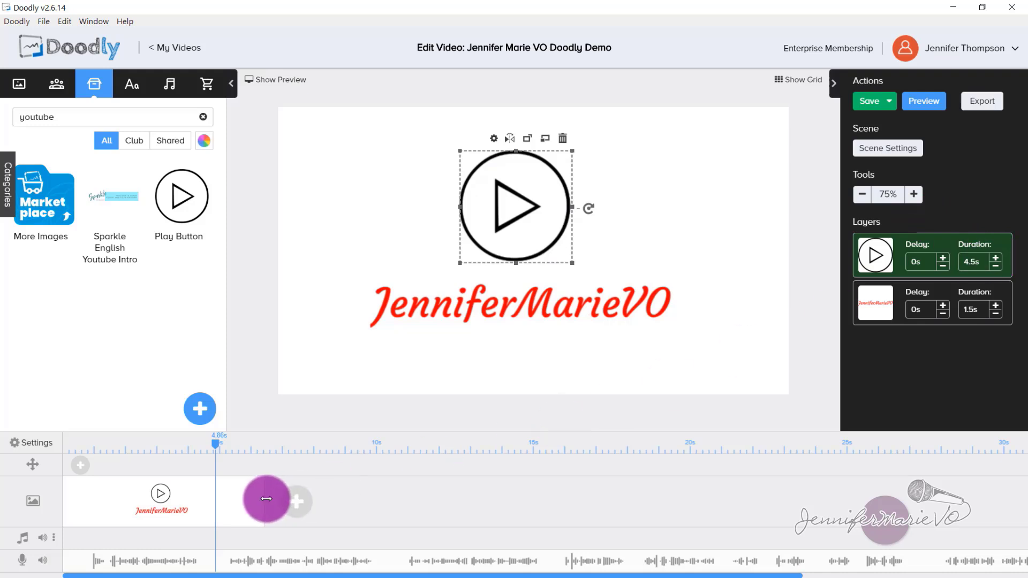
left_click(996, 267)
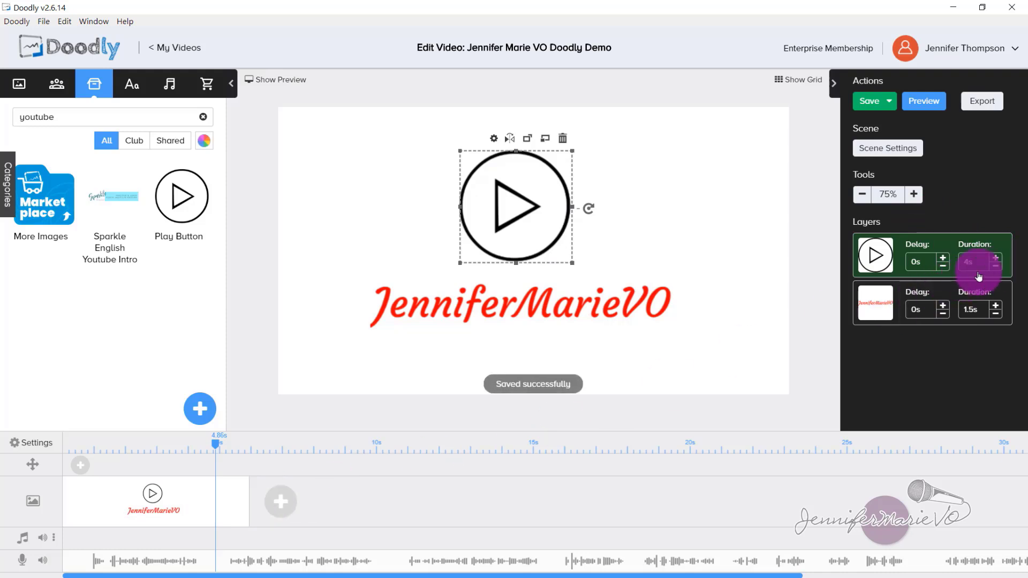
- Try changing the scene's length on the timeline and delaying the text layer by 1 s, ending with the delay at 0 s
left_click_drag(249, 509, 214, 513)
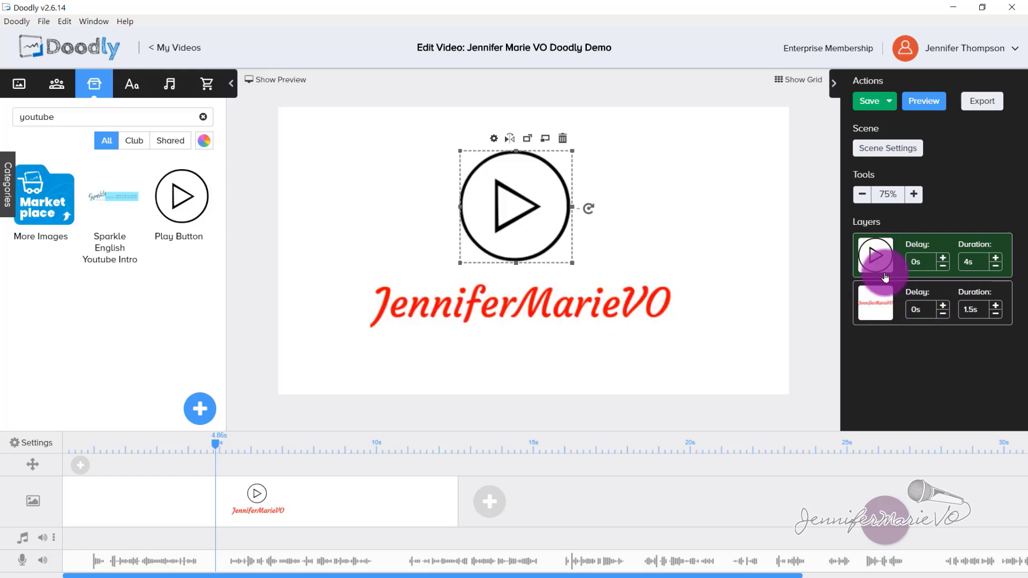
left_click(941, 310)
left_click(942, 307)
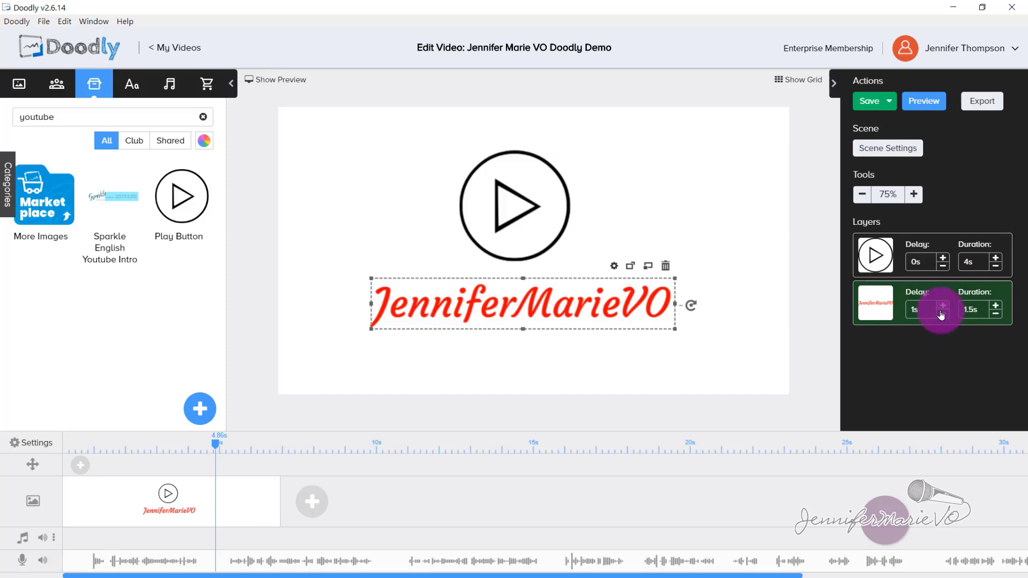
left_click(943, 315)
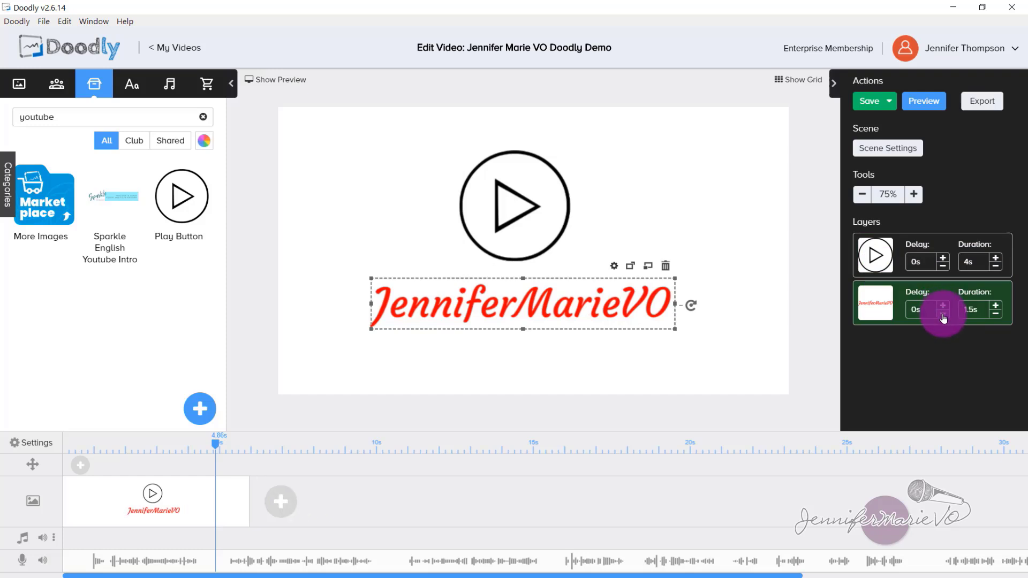
- Deselect the text, set the playhead to about 4.42 s and add a new scene after the first one
left_click(334, 393)
mouse_move(213, 445)
left_mouse_down()
mouse_move(94, 449)
mouse_move(197, 455)
left_mouse_up()
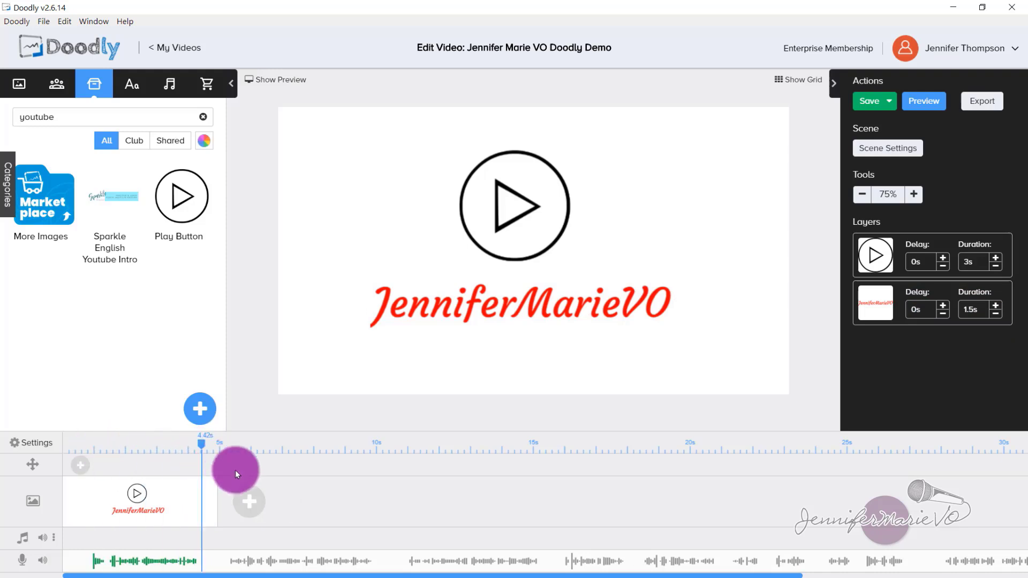
left_click(256, 503)
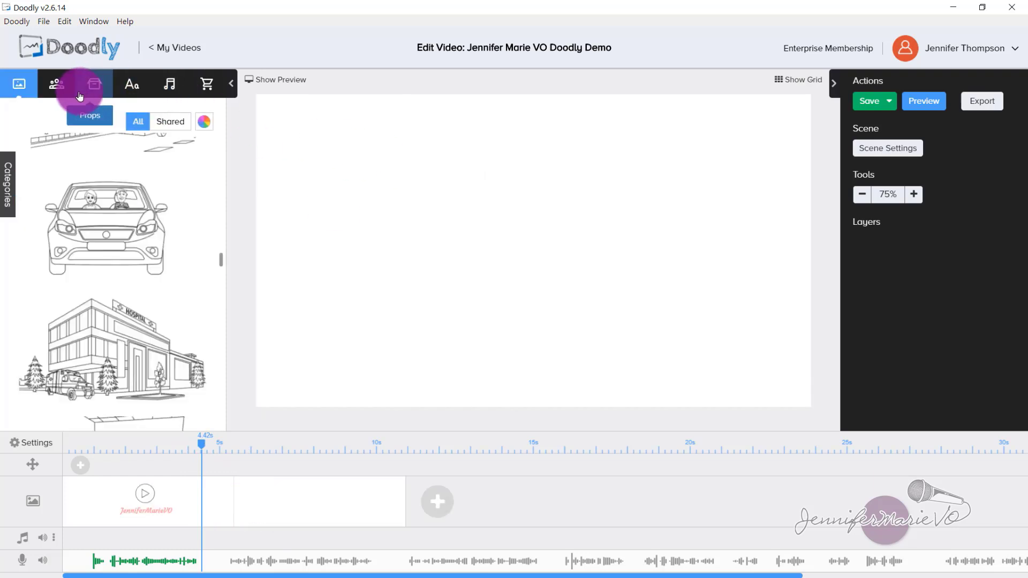
- Search the characters for "woman" and "businesswoman", and place the Camila Using PC character on the left half of the new scene
left_click(56, 86)
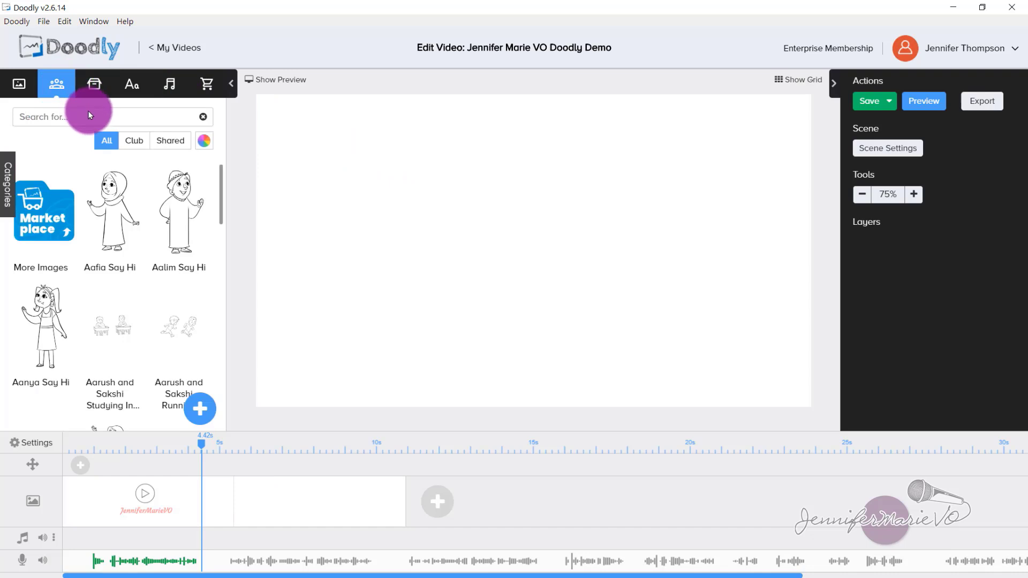
left_click(91, 117)
type("woman")
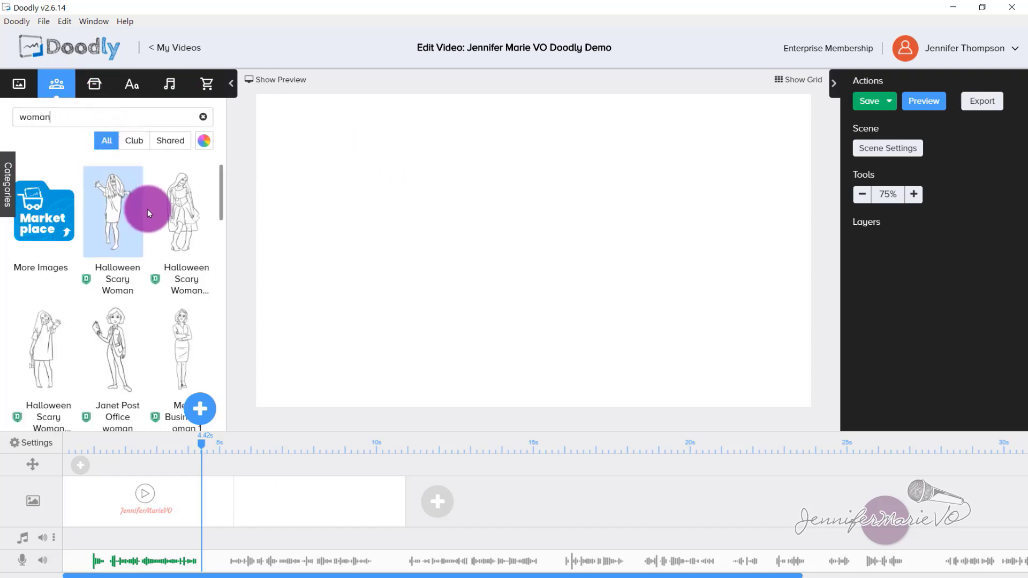
scroll(147, 281, "down", 8)
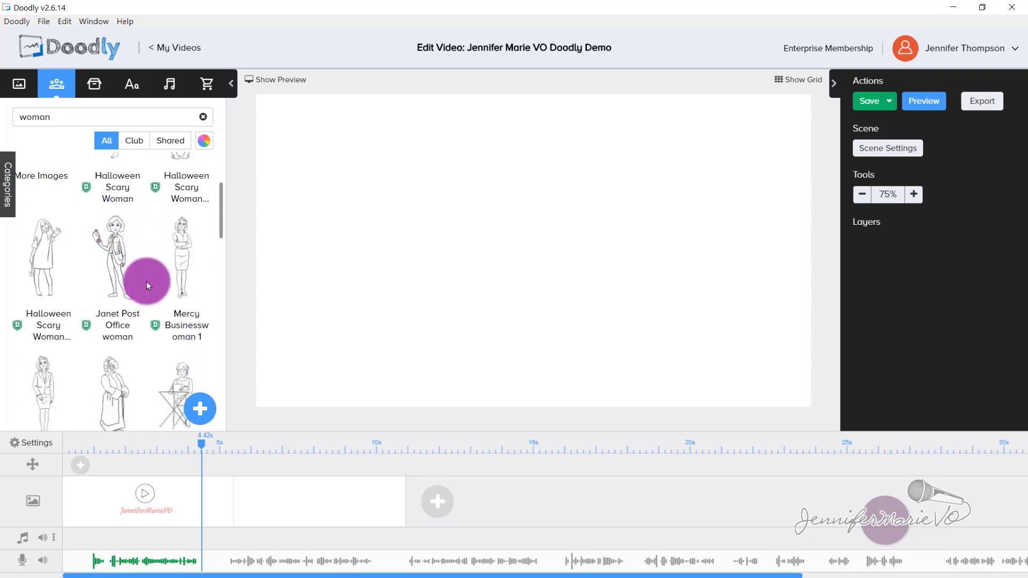
scroll(149, 280, "down", 8)
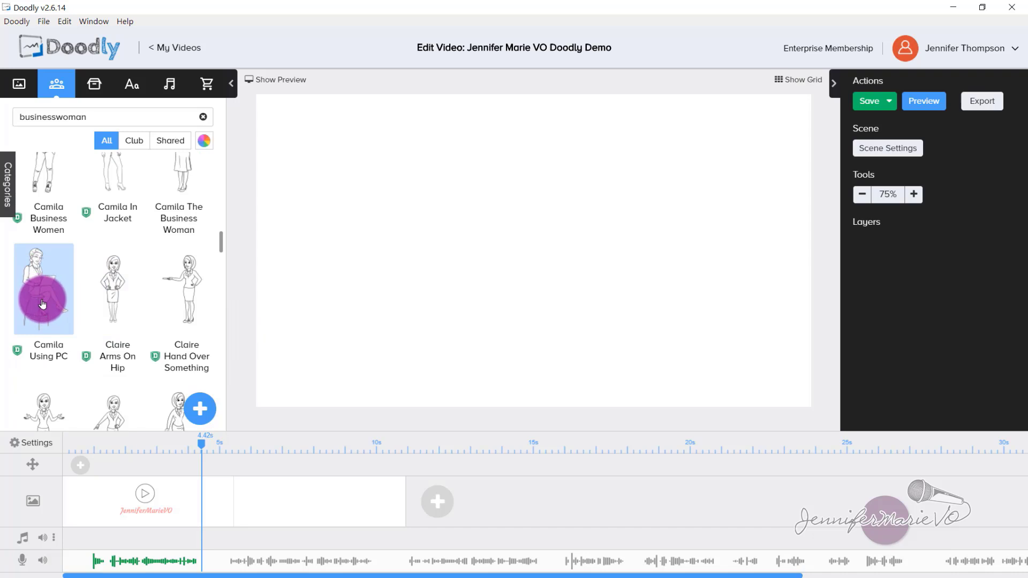
mouse_move(19, 321)
left_mouse_down()
mouse_move(41, 305)
mouse_move(380, 256)
left_mouse_up()
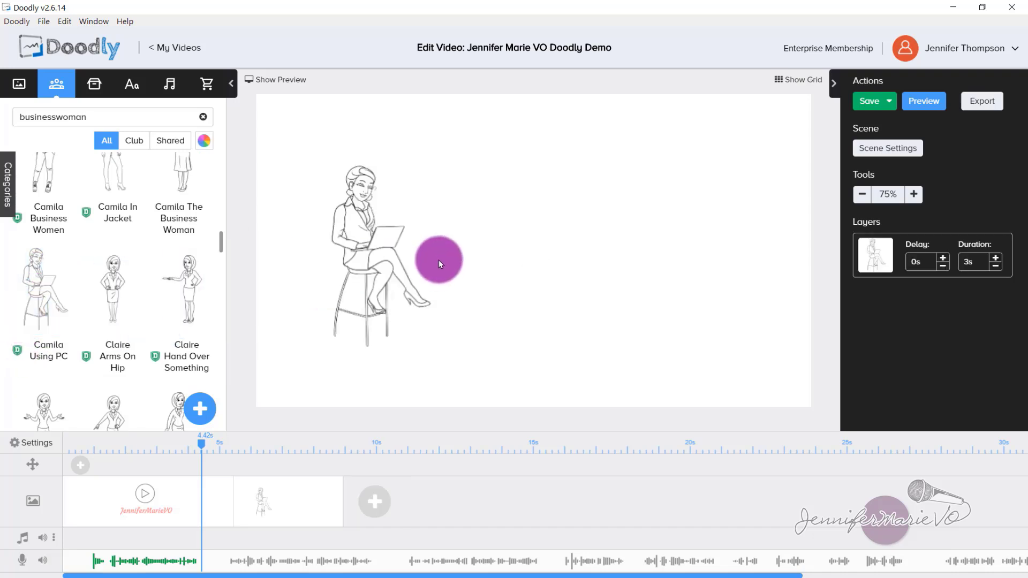
- Enlarge the seated businesswoman to nearly the canvas height and move her down slightly so the stool meets the lower edge
left_click_drag(436, 351, 525, 400)
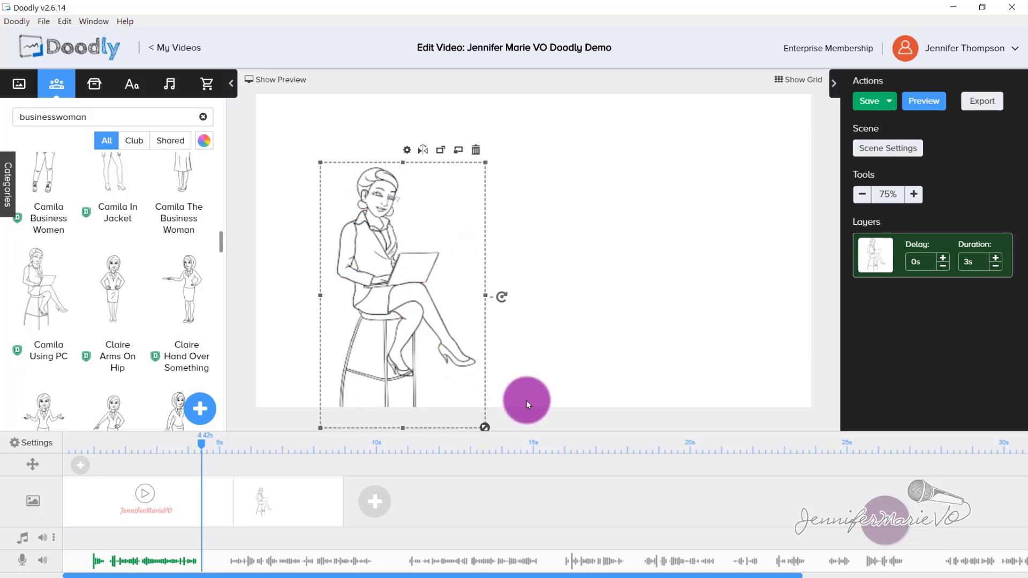
left_click_drag(320, 161, 284, 116)
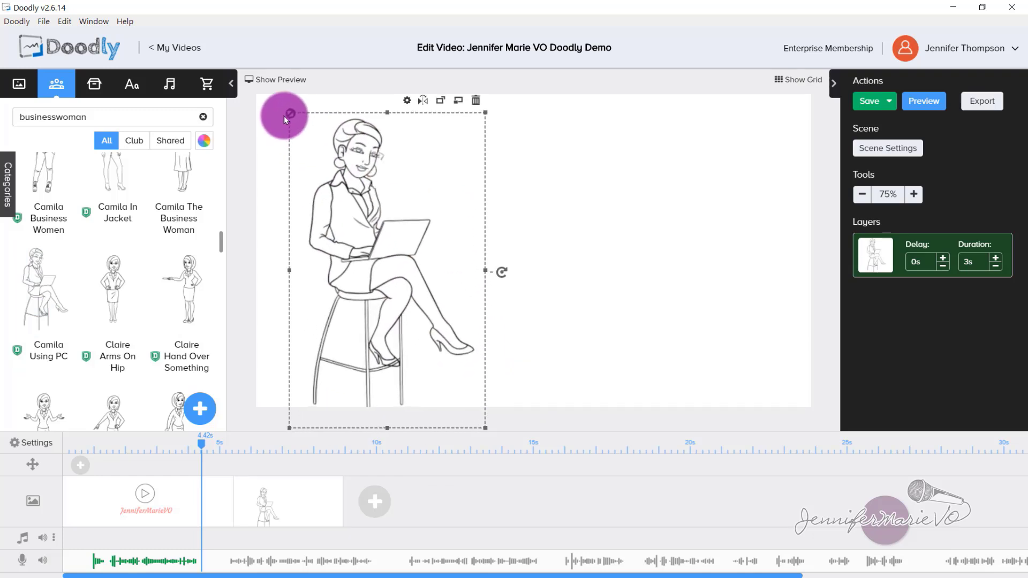
left_click_drag(351, 197, 348, 215)
left_click(585, 230)
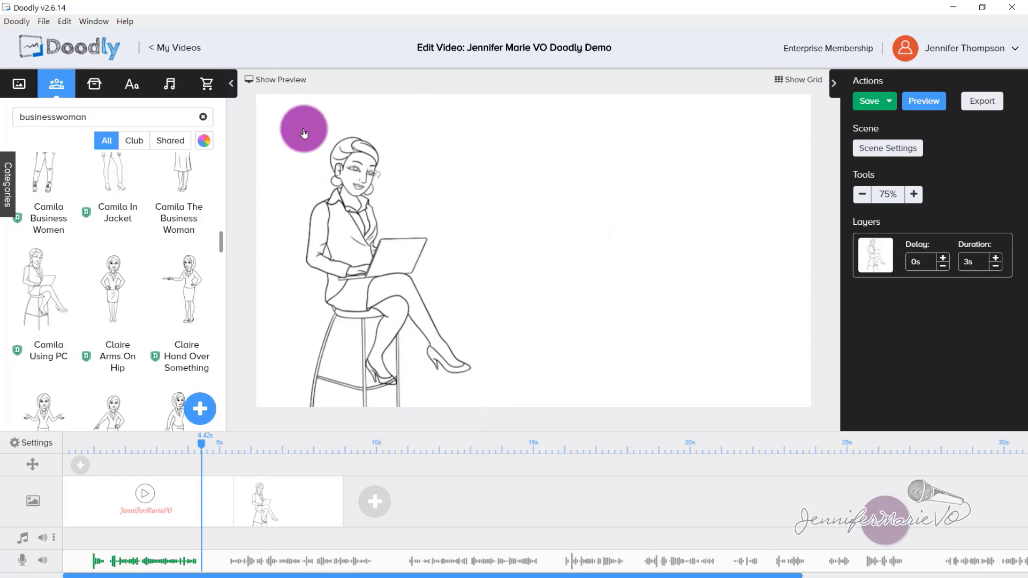
- Add a Fira Sans Bold text beside the seated businesswoman with the lines "Freelancer", "Video Creator" and "Voice Over Artist"
left_click(142, 98)
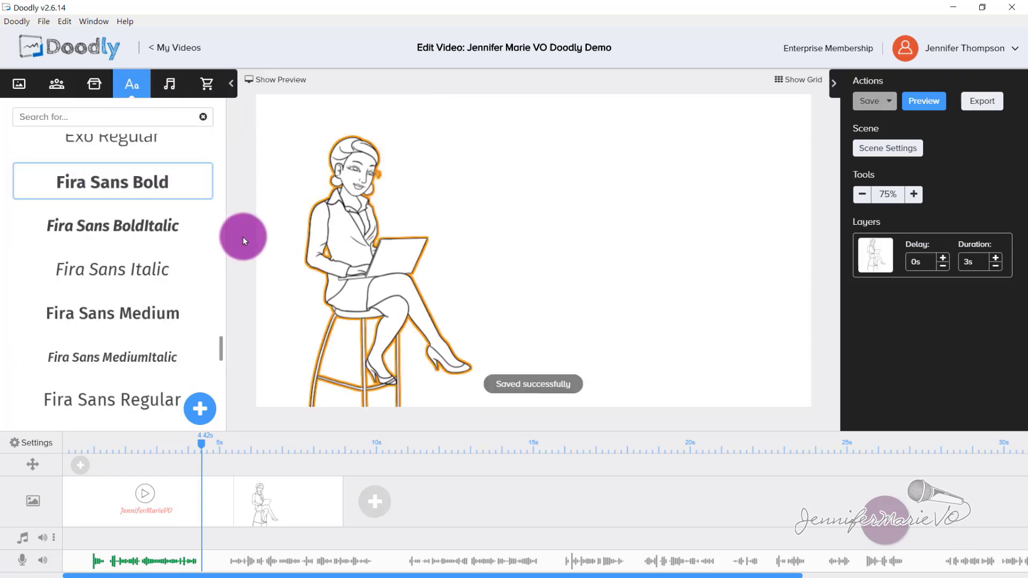
left_click_drag(149, 187, 618, 199)
double_click(611, 202)
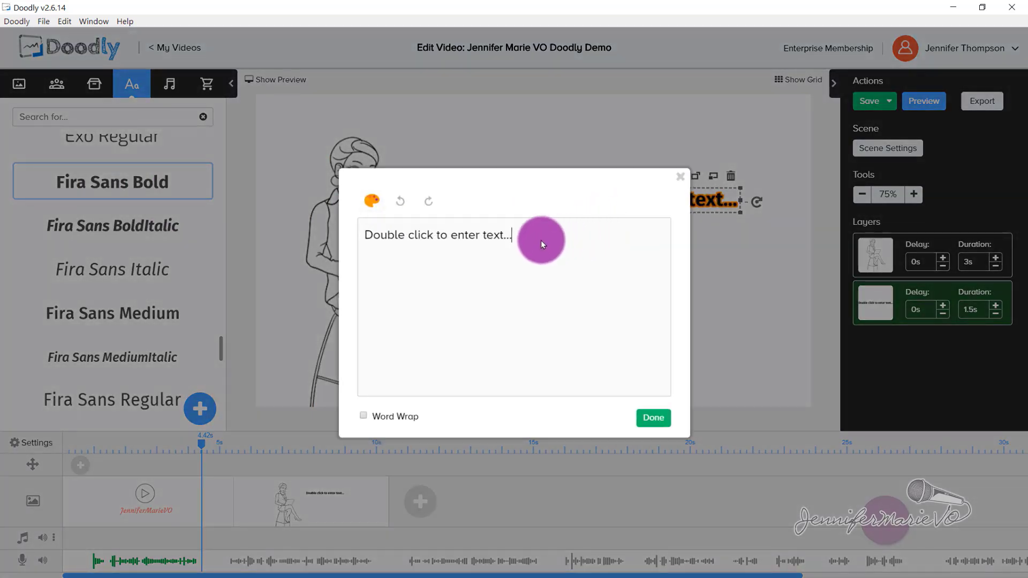
left_click_drag(541, 239, 354, 241)
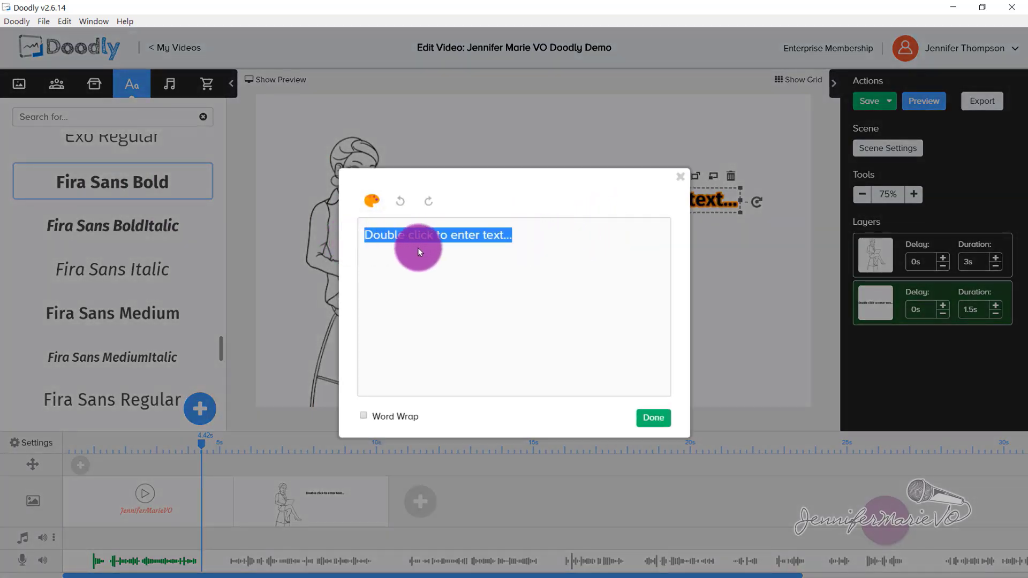
type("Freelancer")
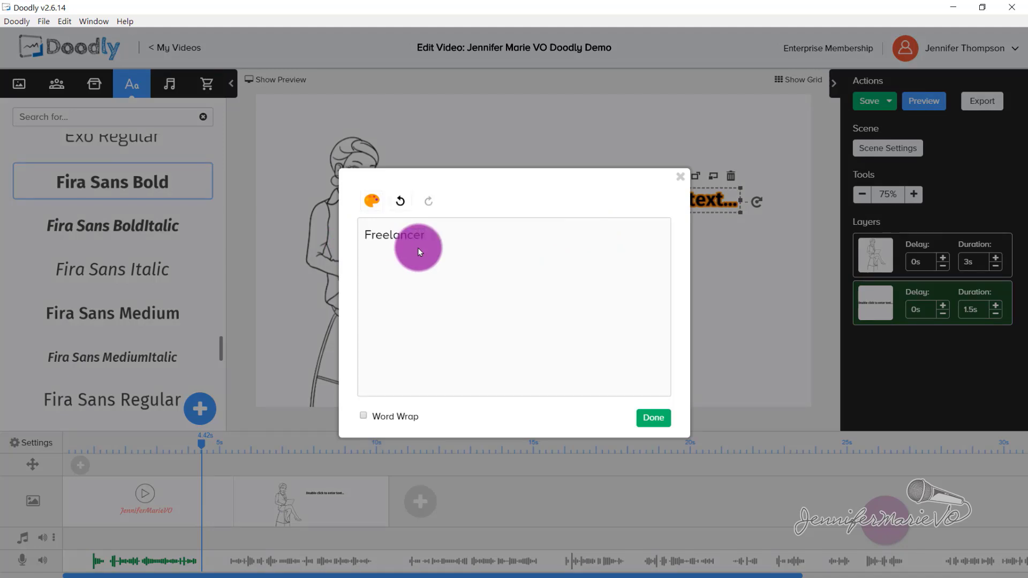
key("Return")
type("Video Creator")
key("Return")
type("Voice Over Artist")
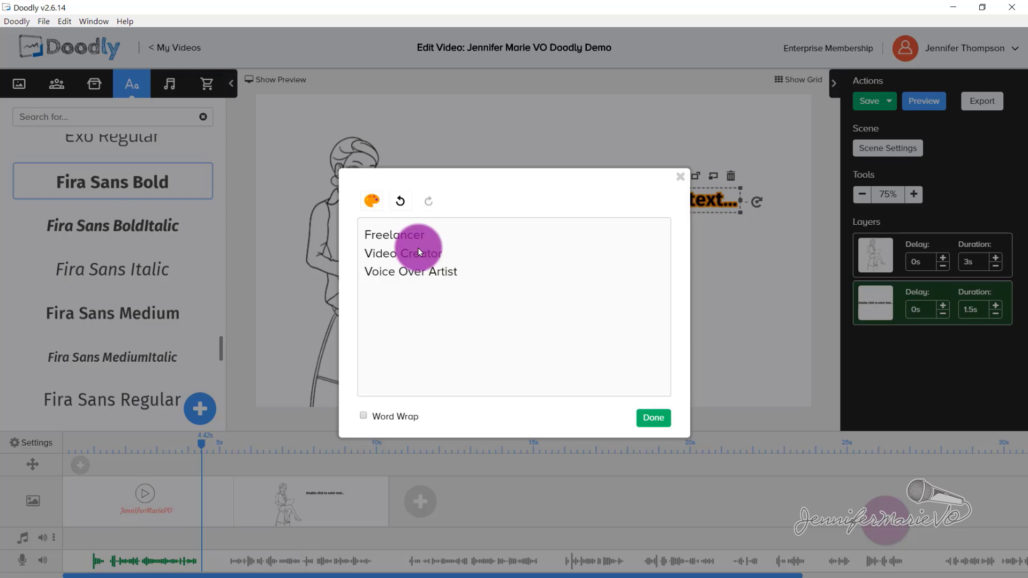
left_click(663, 414)
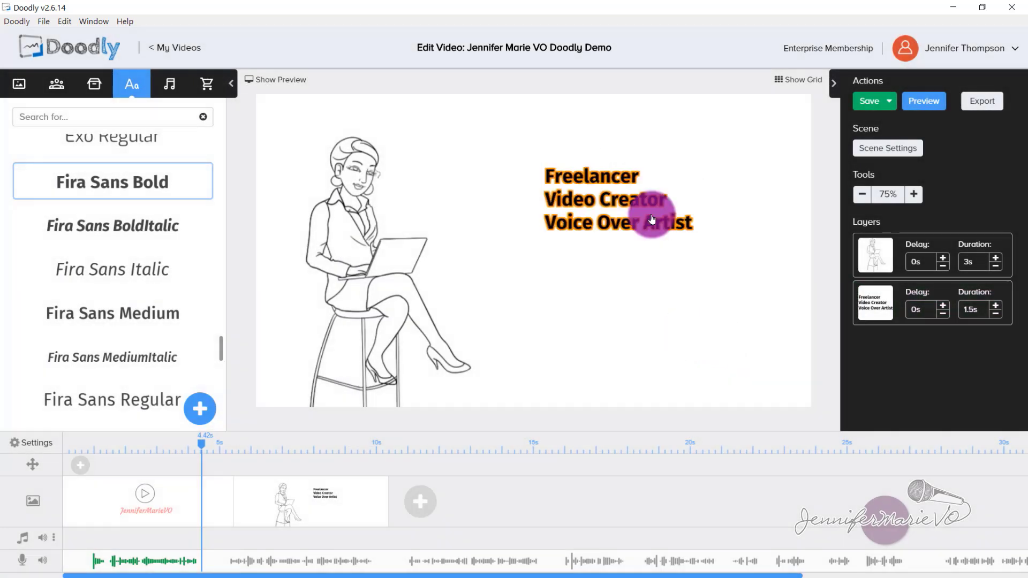
- Insert a blank line between each of the three text lines
double_click(651, 219)
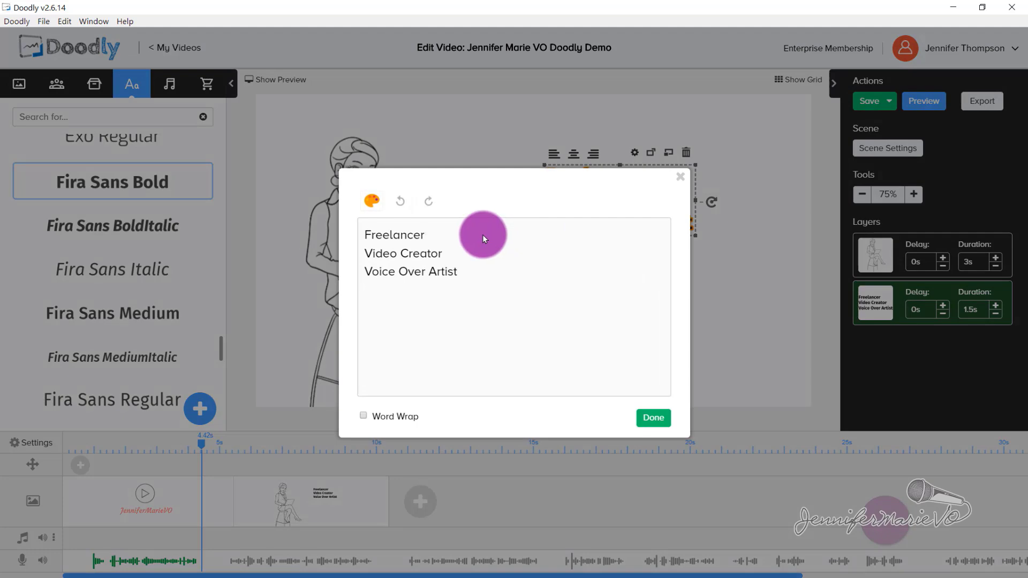
left_click(478, 234)
key("Return")
left_click(465, 272)
key("Return")
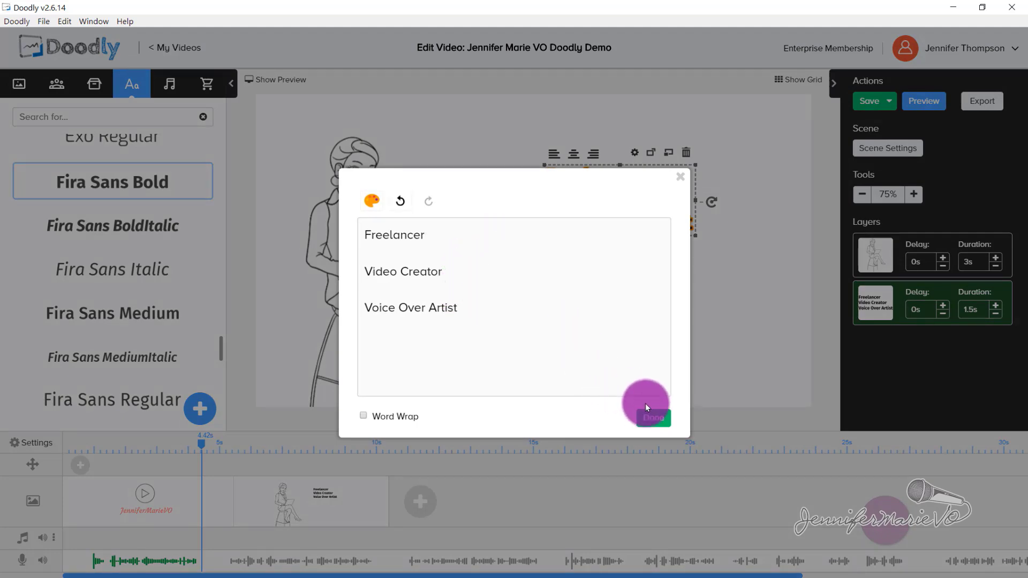
left_click(651, 420)
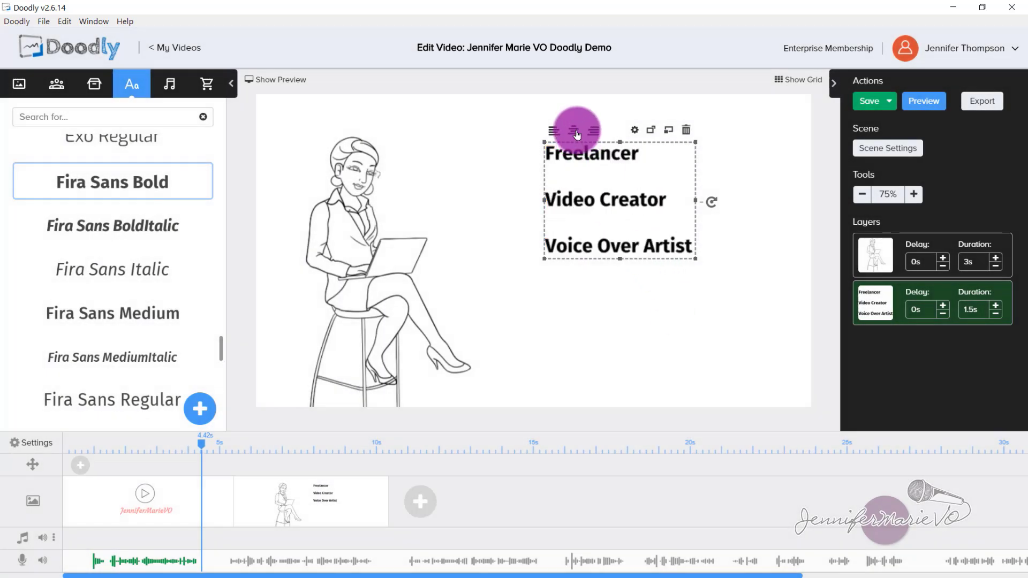
- Center-align the three-line text and enlarge it to fill most of the canvas's right half
left_click(574, 131)
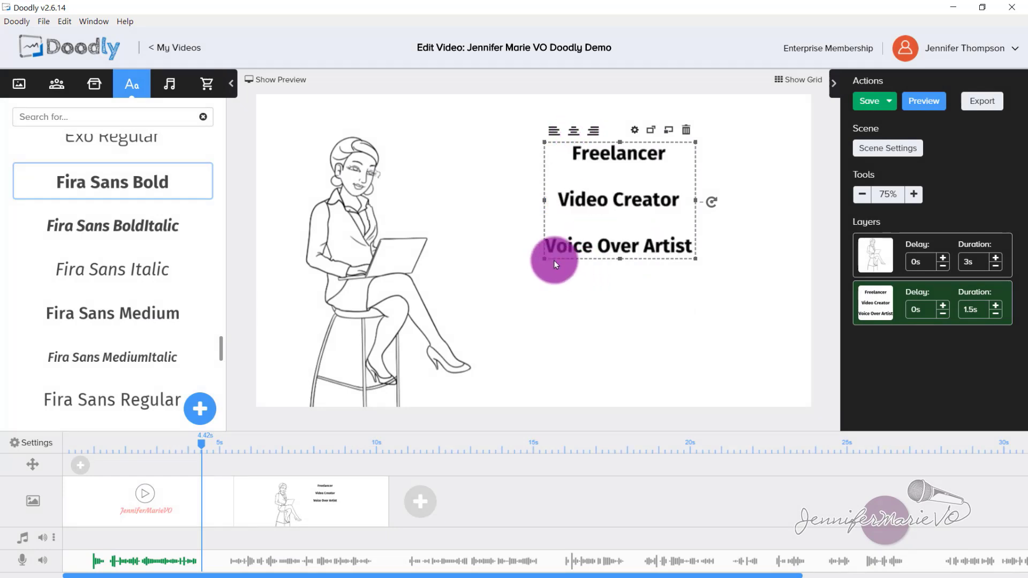
left_click_drag(544, 262, 450, 337)
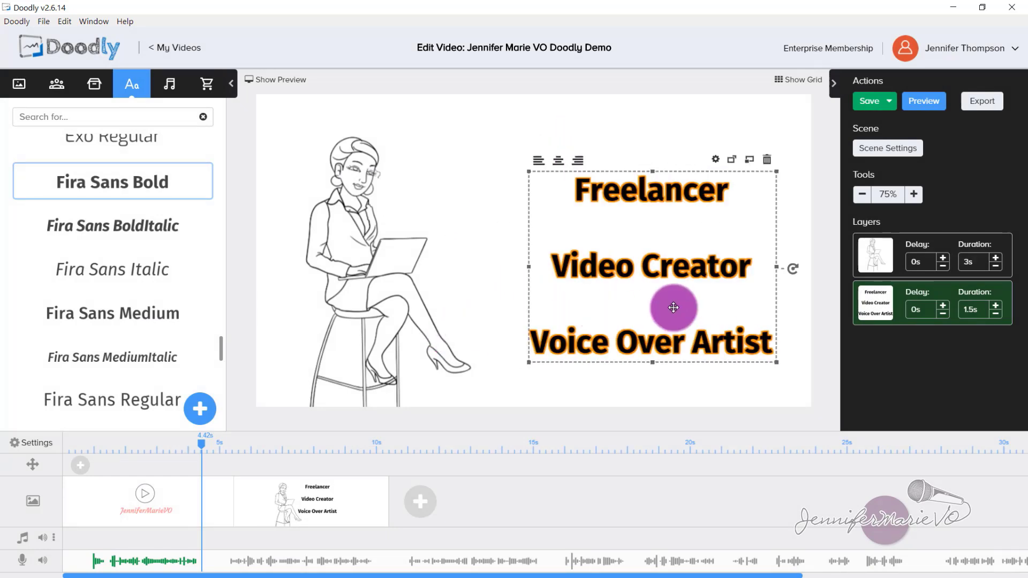
left_click_drag(645, 295, 652, 276)
- Color "Freelancer" purple, "Video Creator" blue and "Voice Over Artist" light pink in the text
double_click(652, 275)
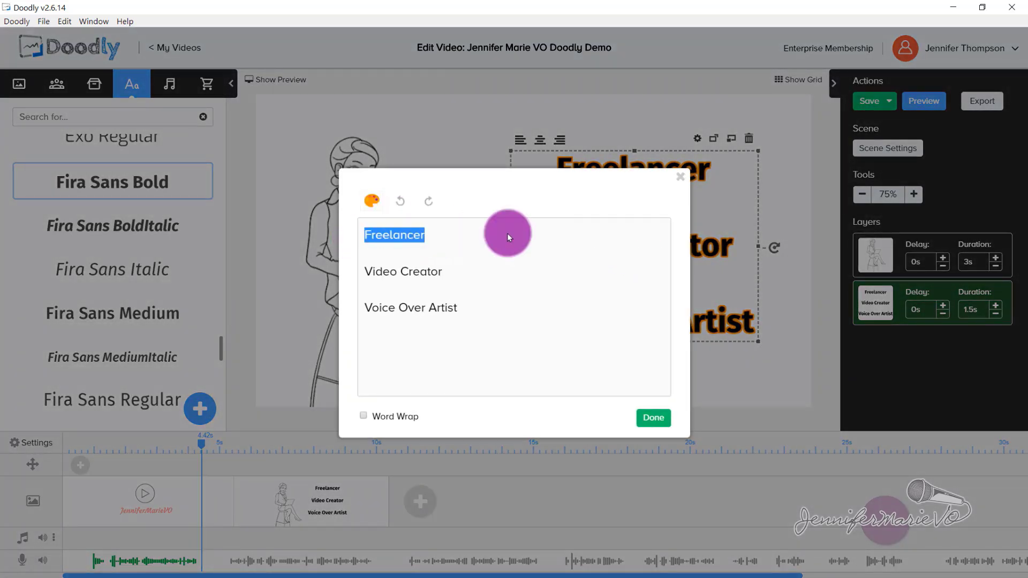
left_click(478, 237)
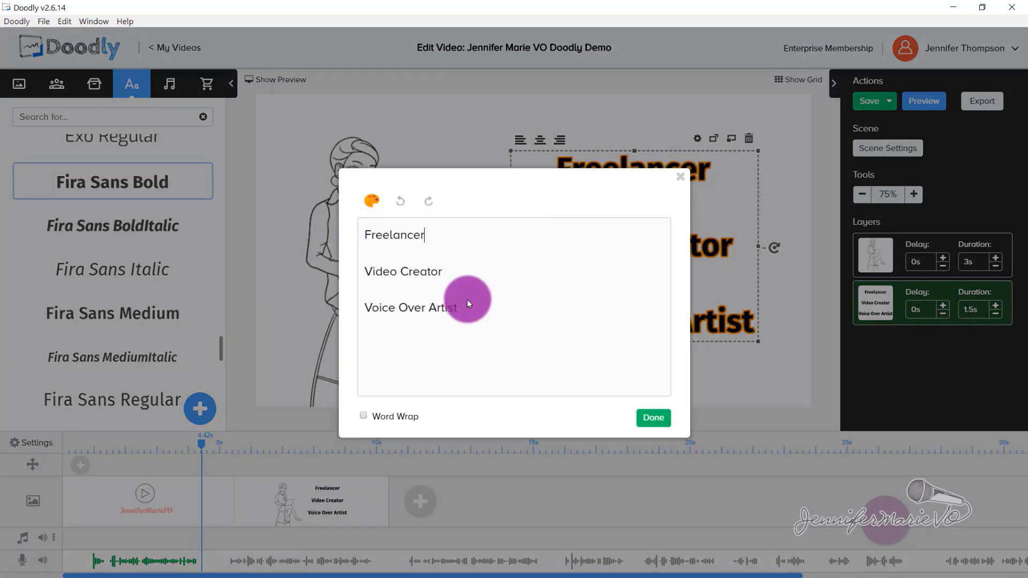
left_click(370, 201)
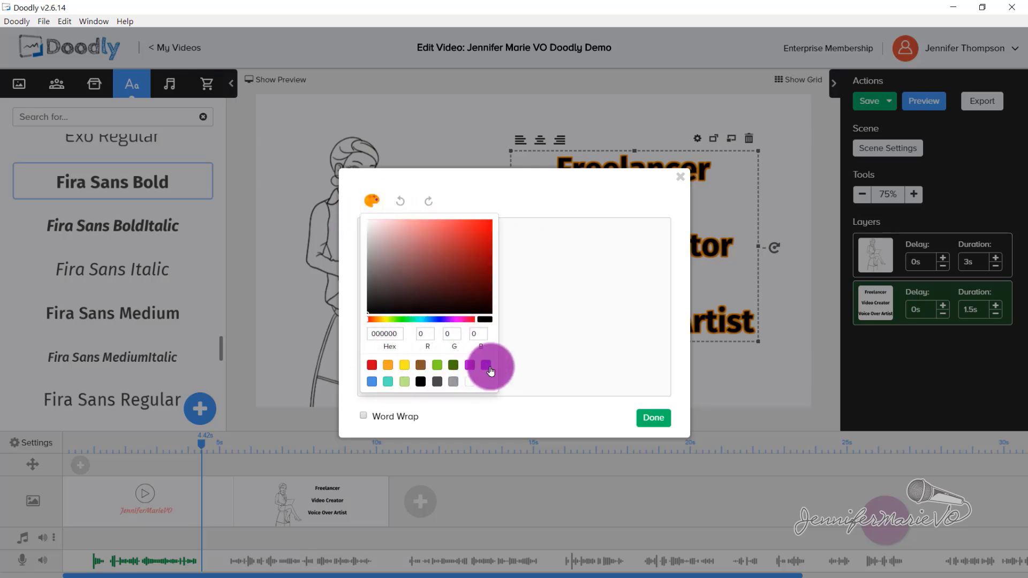
left_click(548, 284)
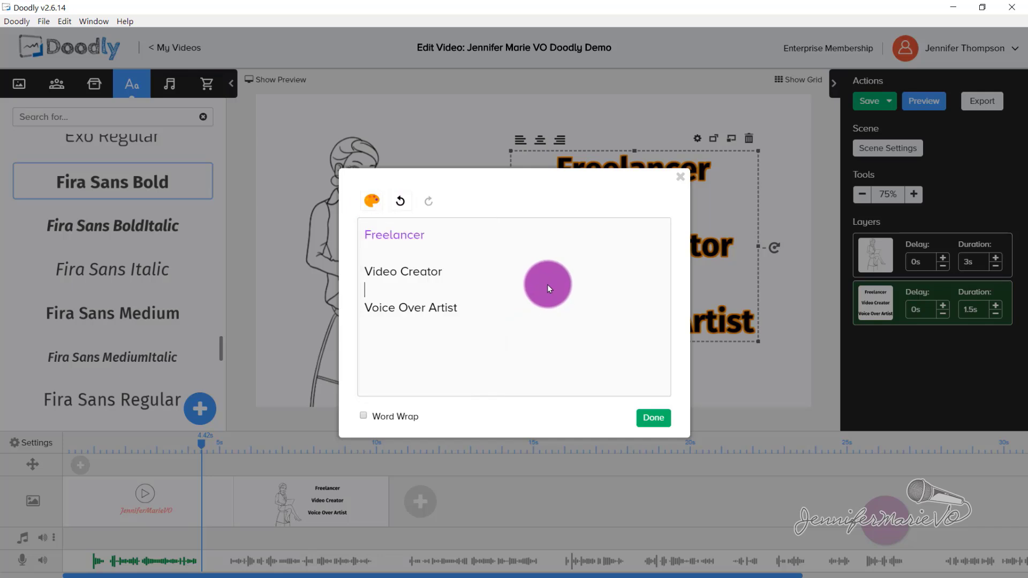
left_click(466, 275)
left_click_drag(465, 274, 359, 271)
left_click(371, 200)
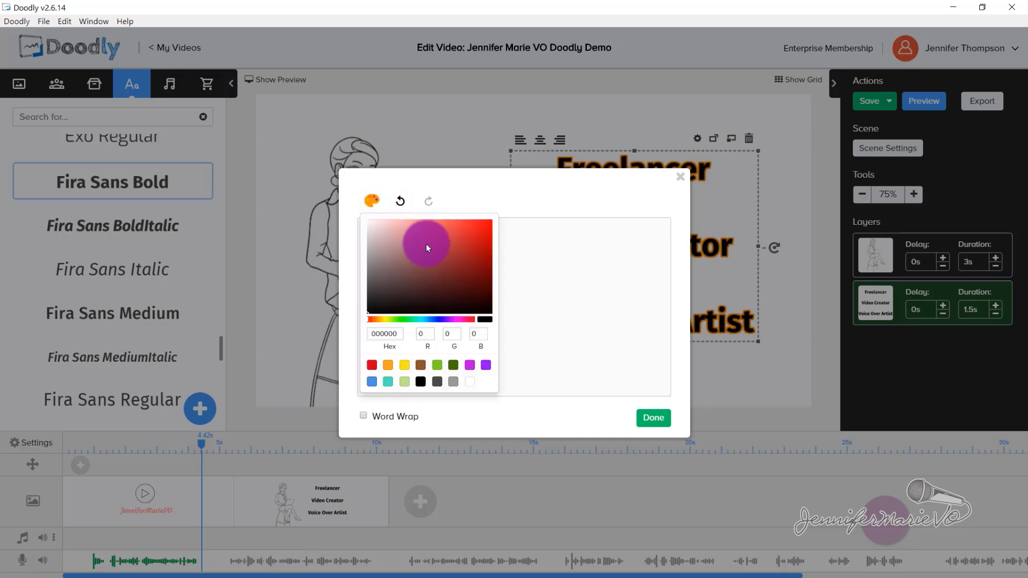
left_click(424, 319)
left_click_drag(471, 314, 359, 317)
left_click(371, 201)
left_click(560, 294)
left_click(656, 417)
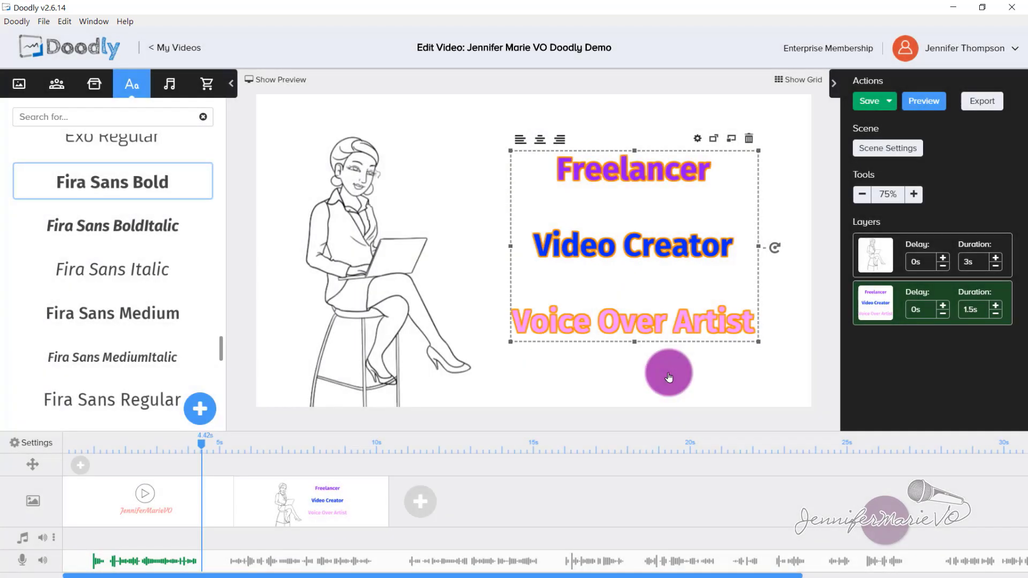
- In the second scene, set the businesswoman's duration to 2.5 s and try the text's duration at 2 s, ending at 1.5 s
left_click(289, 519)
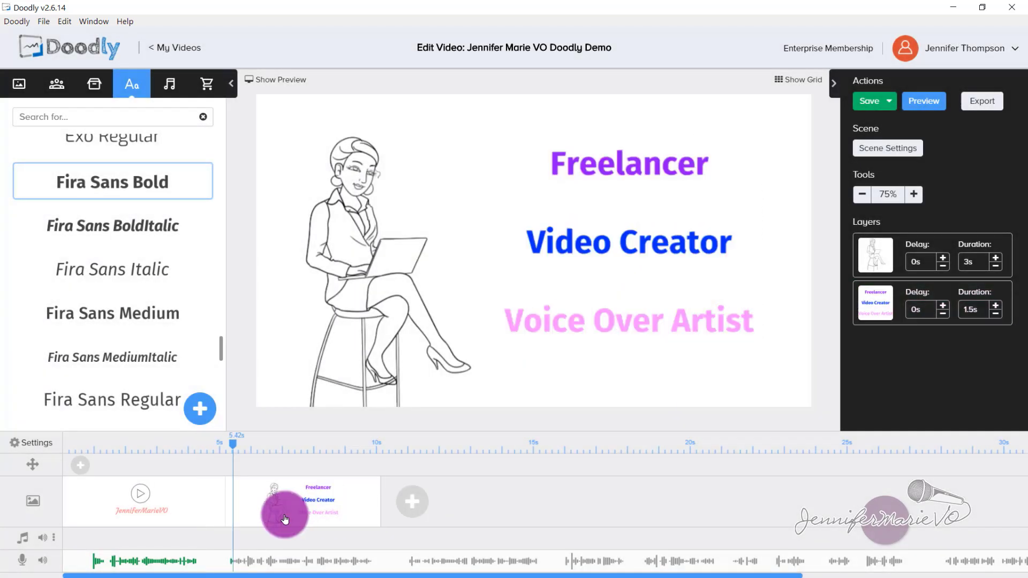
left_click(995, 266)
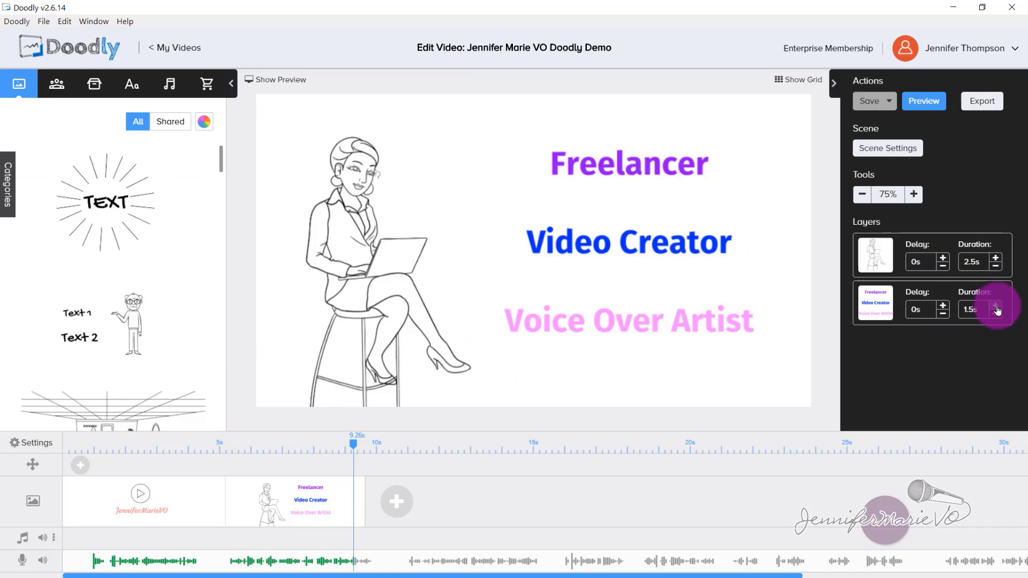
left_click(996, 309)
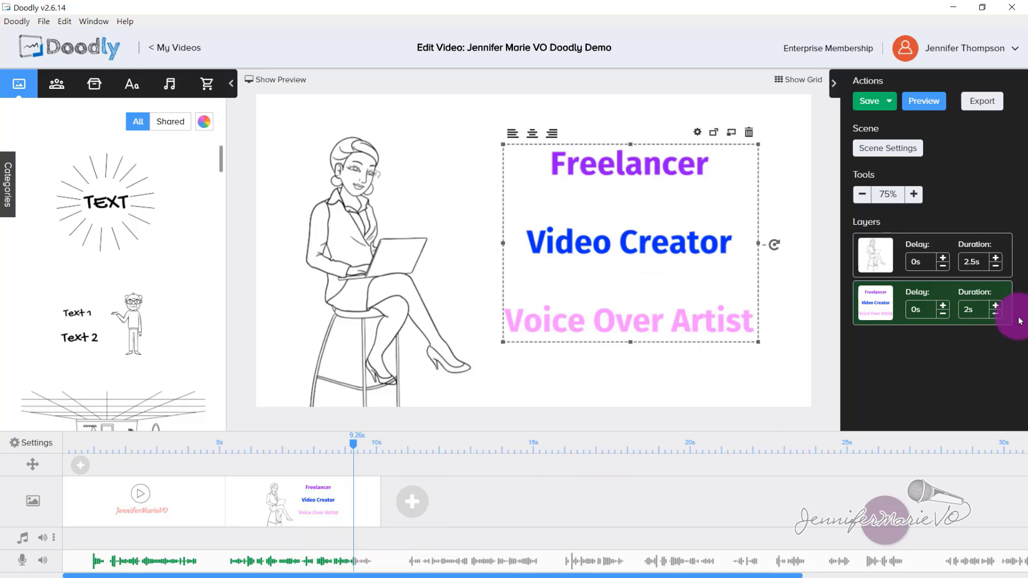
left_click(998, 319)
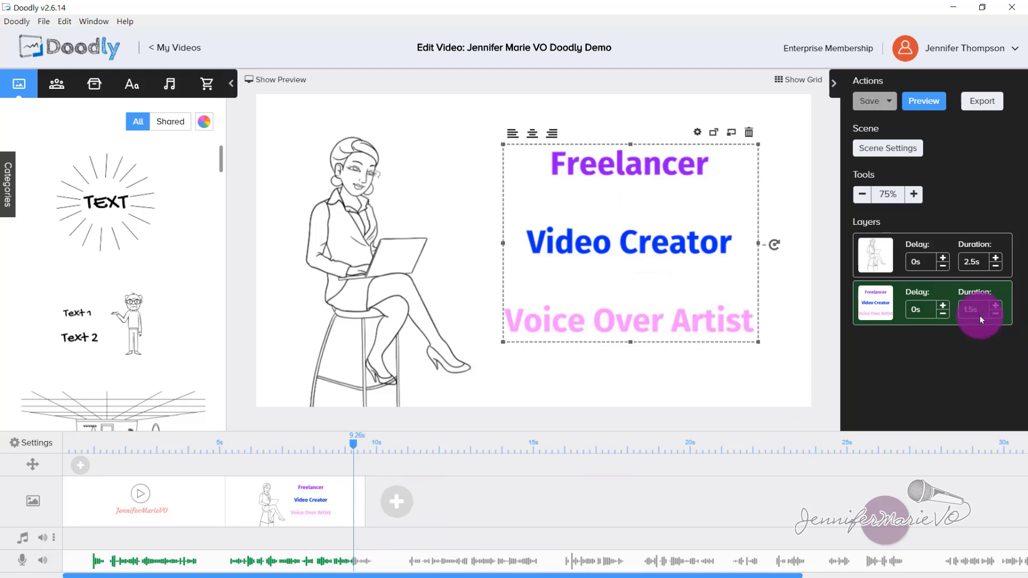
- Set the second scene's extra time at the end to 1.5 s
left_click(907, 154)
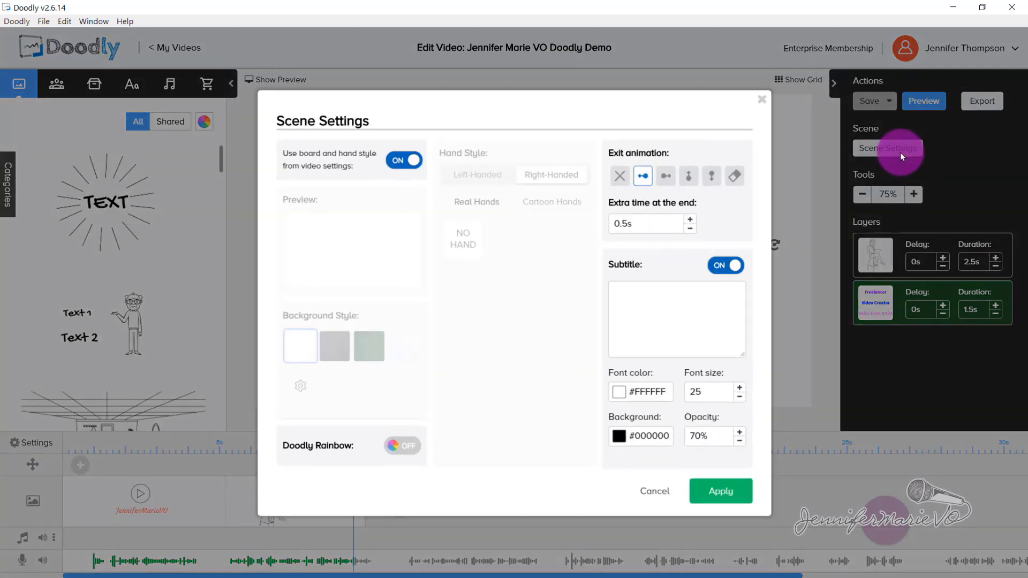
left_click(690, 219)
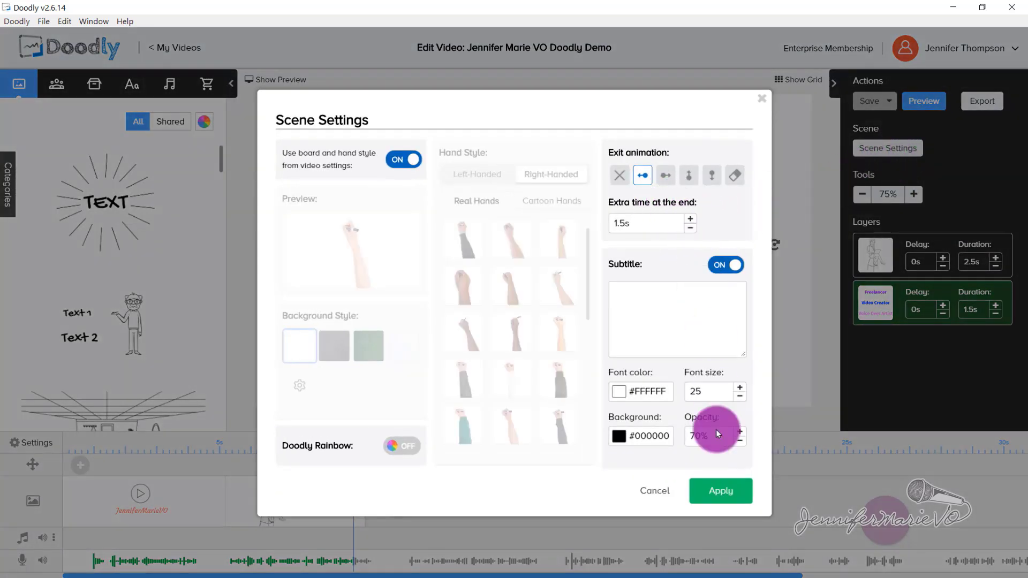
left_click(721, 489)
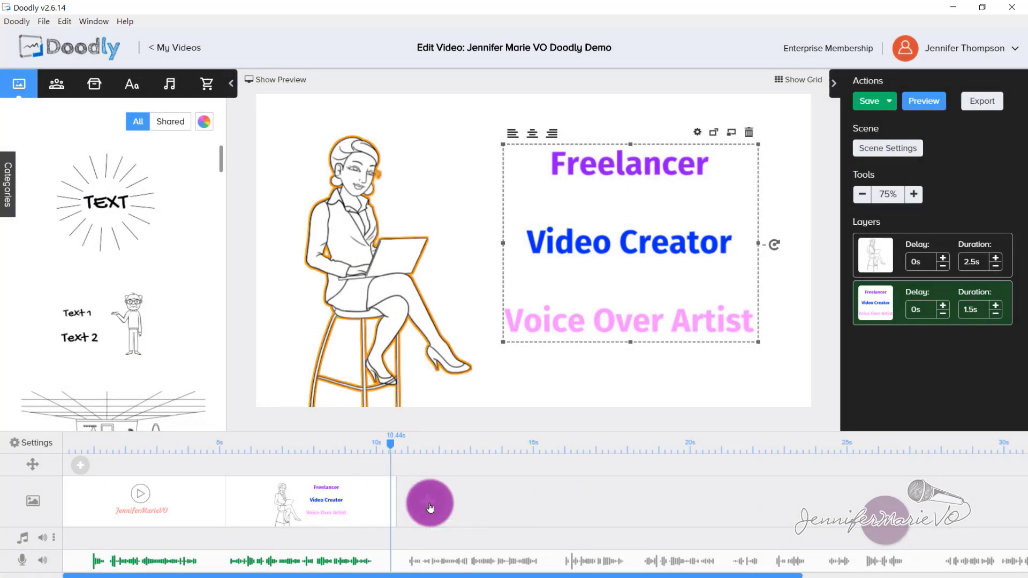
- Add a third scene and fill it with the premade office scene of a man at a computer desk
left_click(430, 507)
left_click(443, 190)
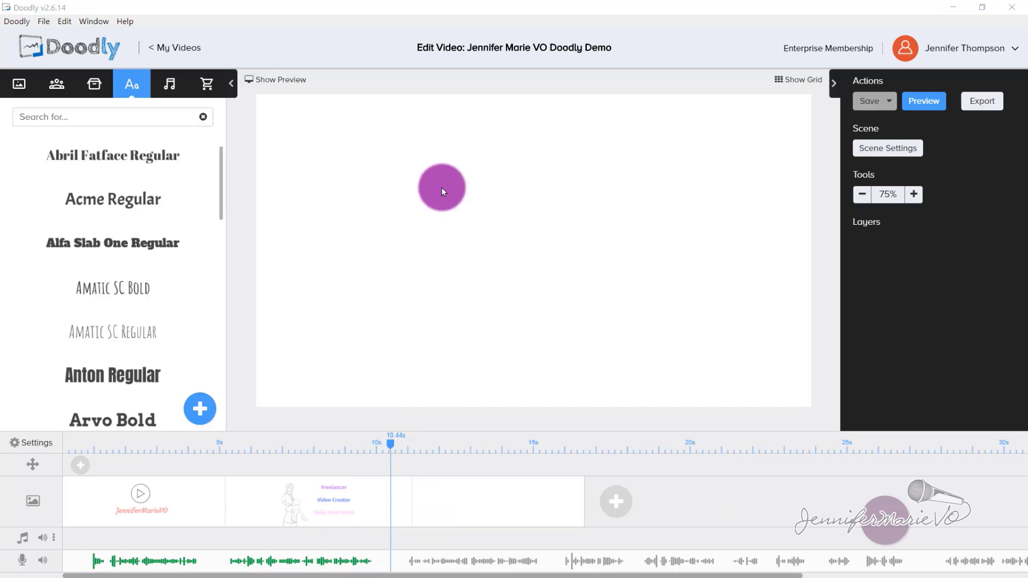
left_click(25, 87)
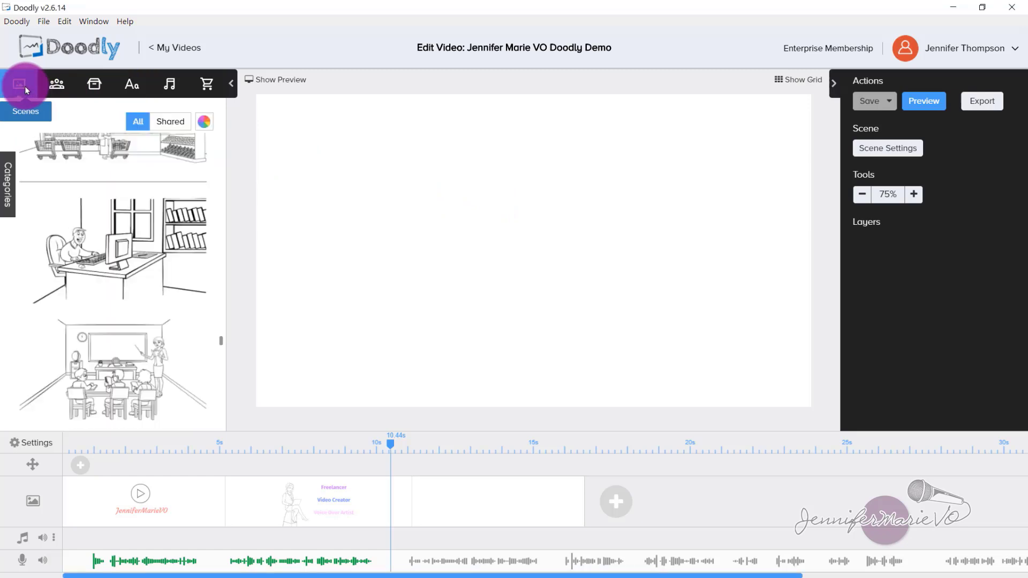
scroll(167, 241, "down", 5)
scroll(193, 306, "down", 8)
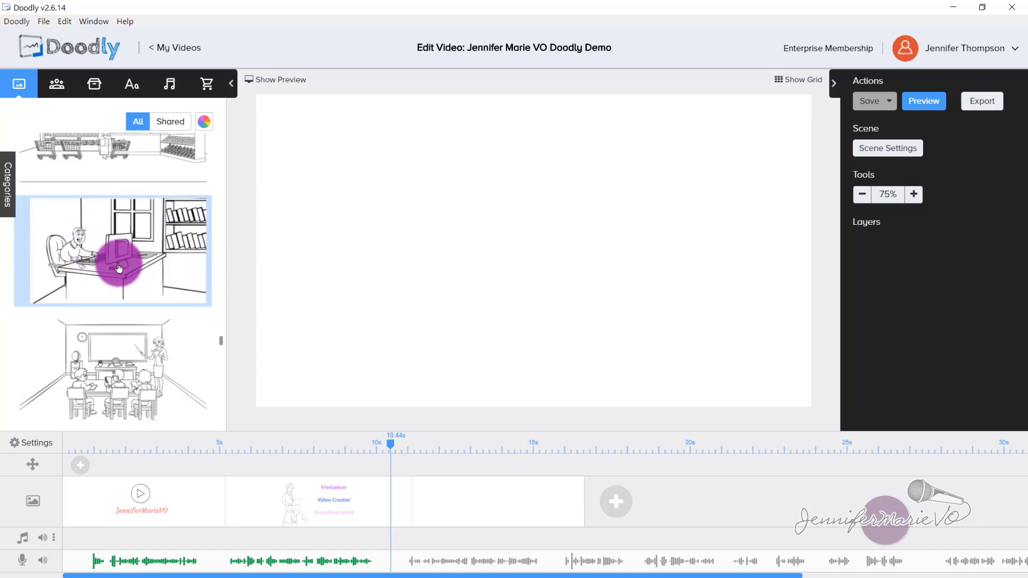
left_click_drag(120, 263, 403, 236)
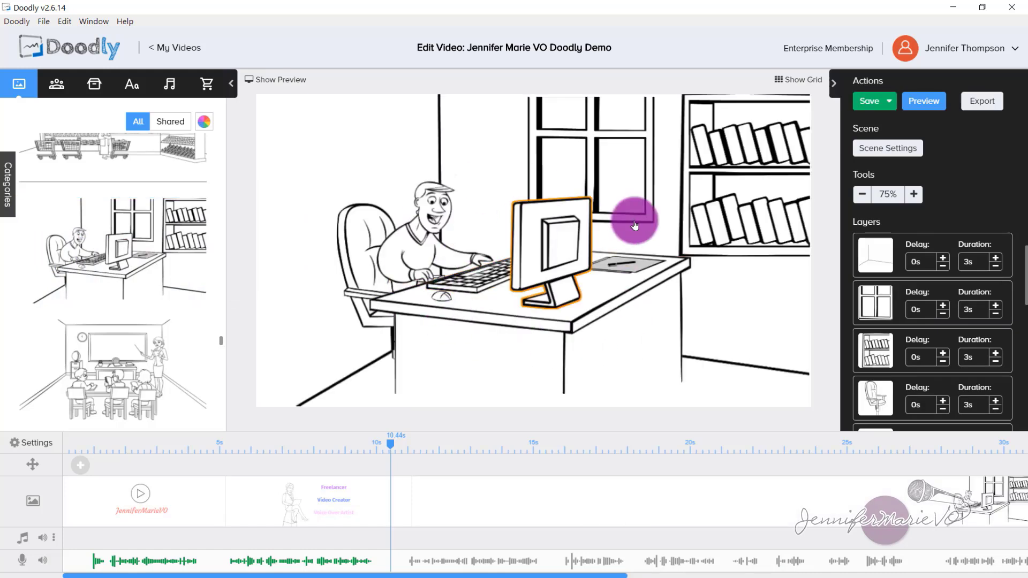
- Look through the office scene's layers and remove the bookshelf from the scene
scroll(953, 258, "down", 2)
scroll(953, 258, "down", 5)
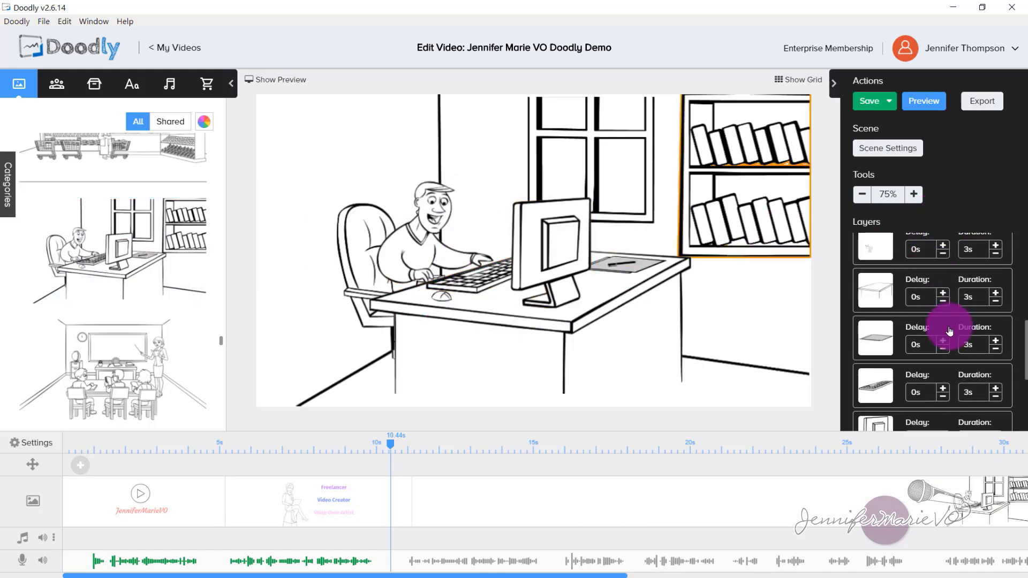
scroll(947, 387, "up", 6)
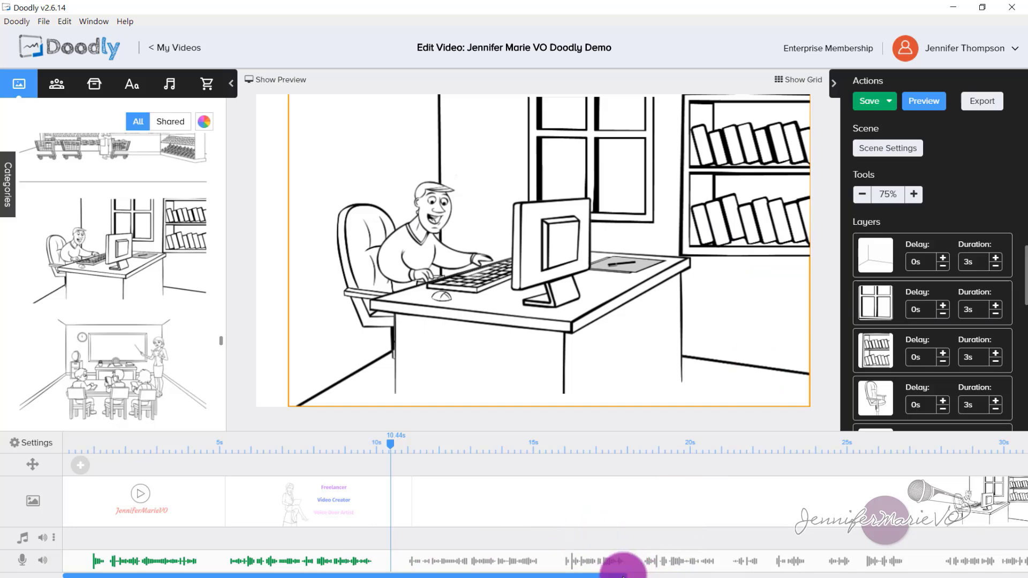
left_click(770, 221)
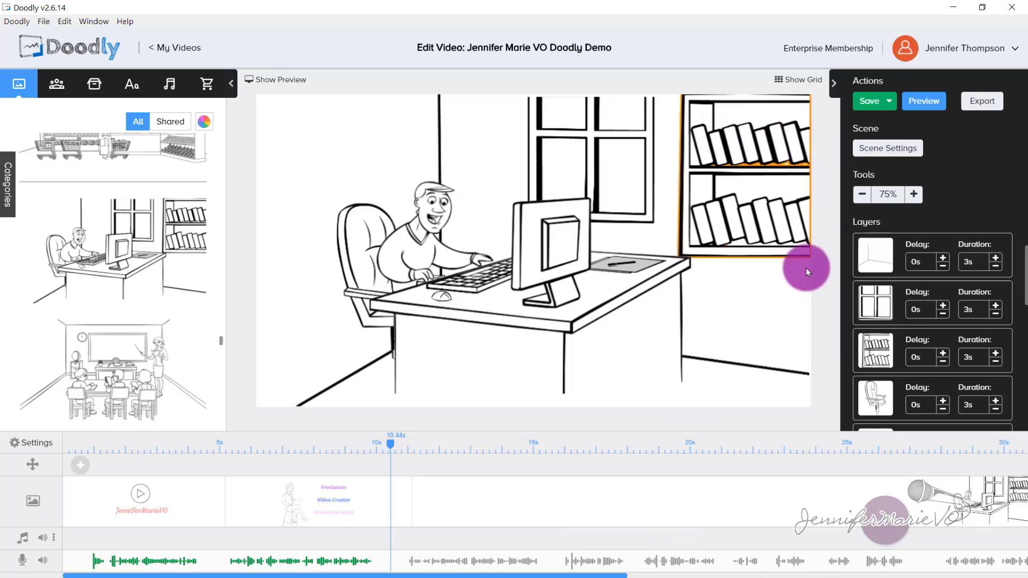
left_click(754, 207)
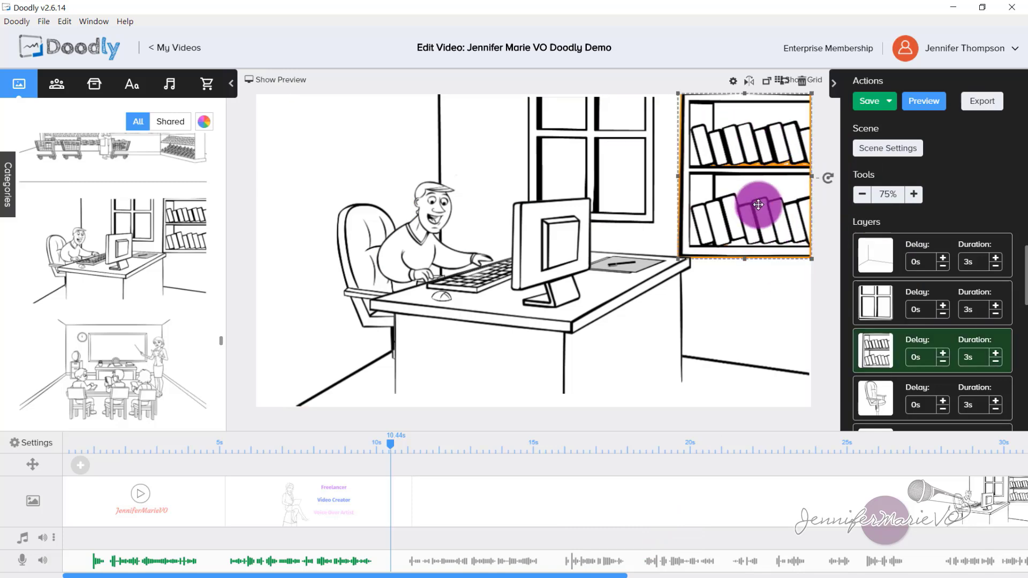
key("Delete")
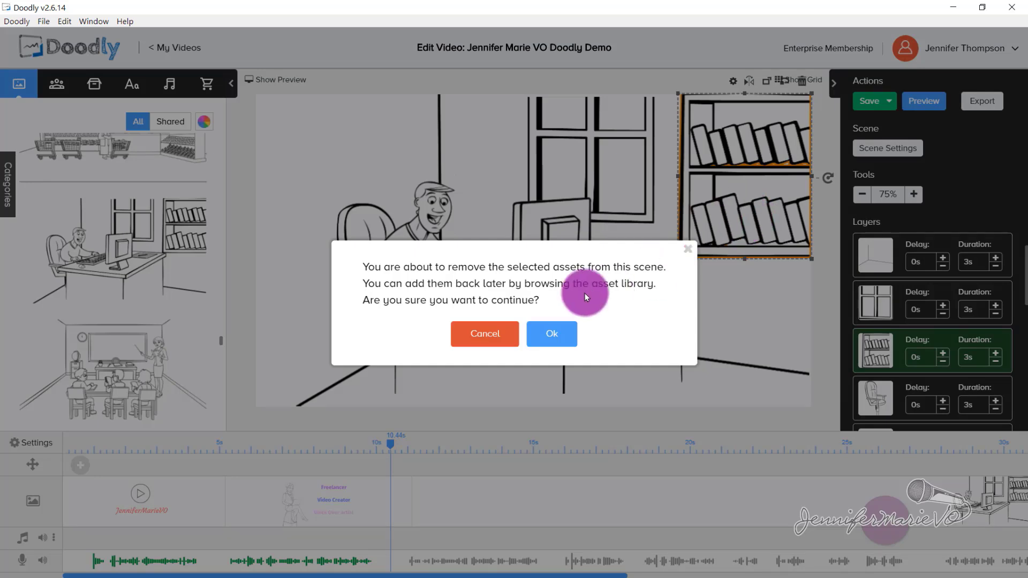
left_click(564, 334)
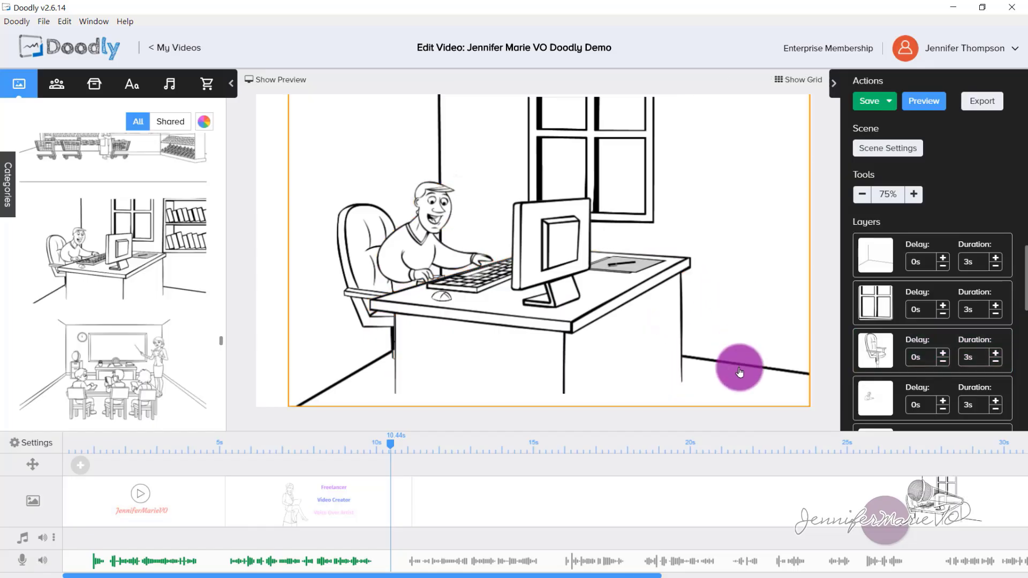
- Remove the window and the room's wall and floor outline from the office scene
left_click(615, 151)
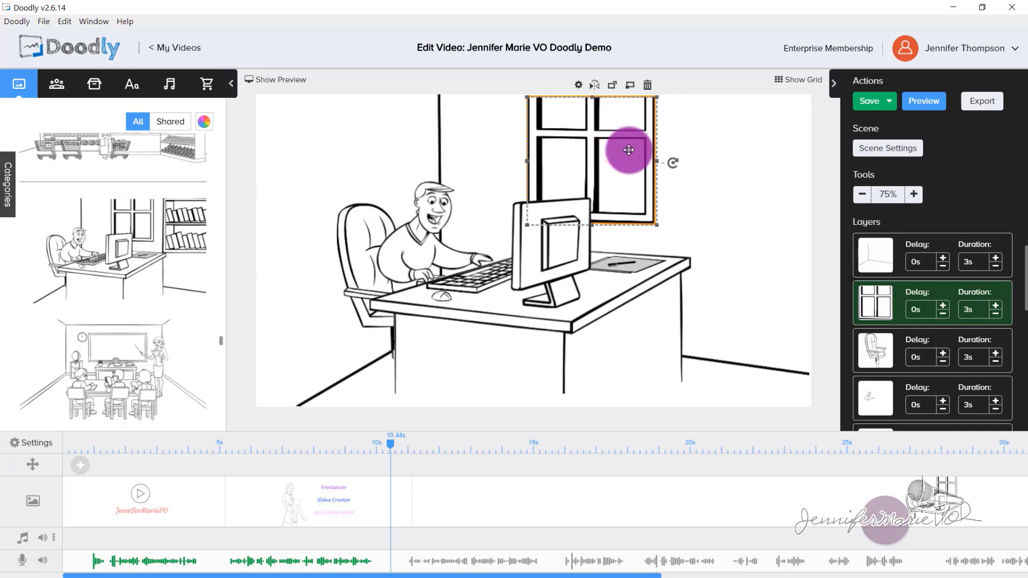
key("Delete")
left_click(560, 337)
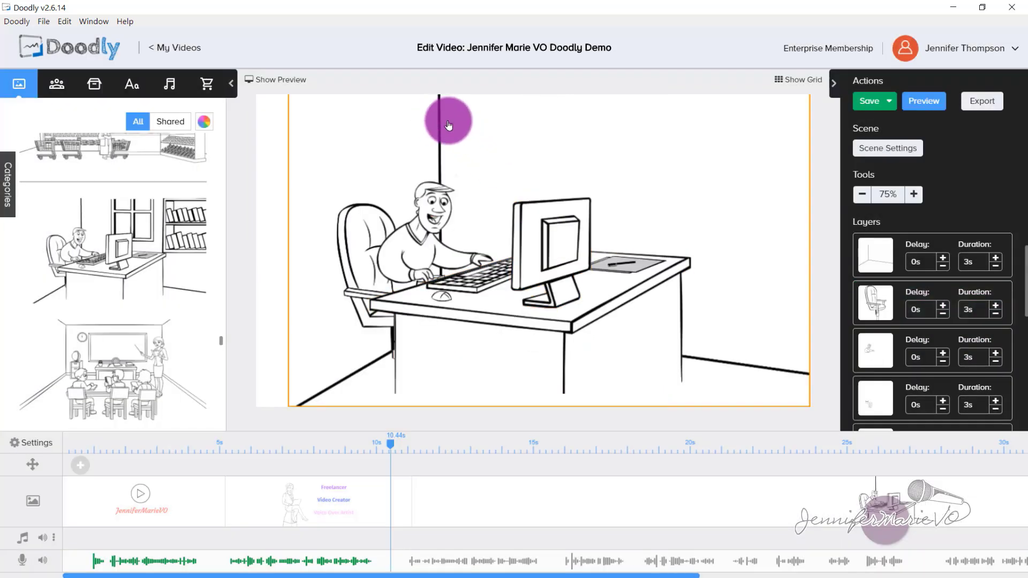
left_click(448, 120)
key("Delete")
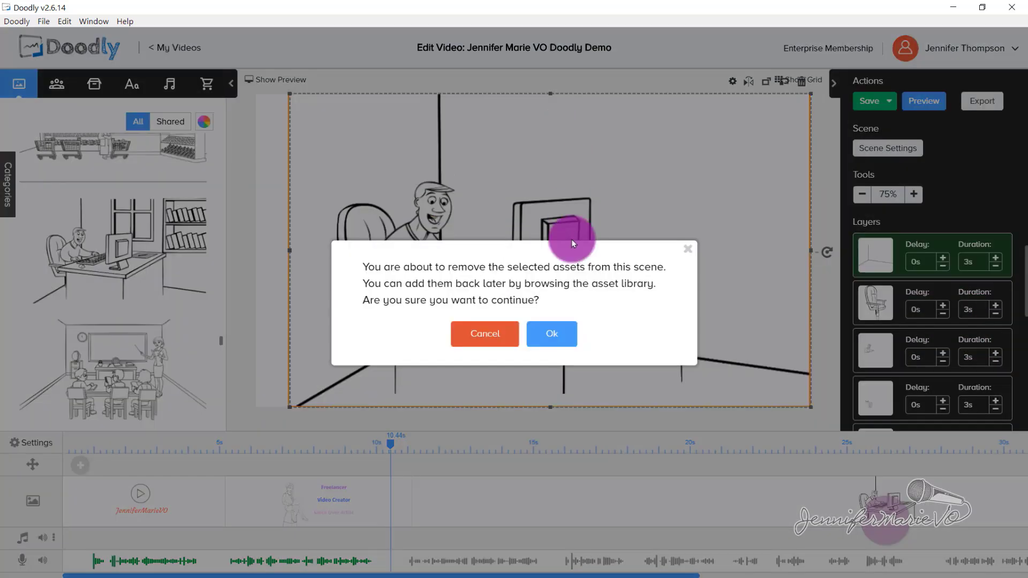
left_click(563, 331)
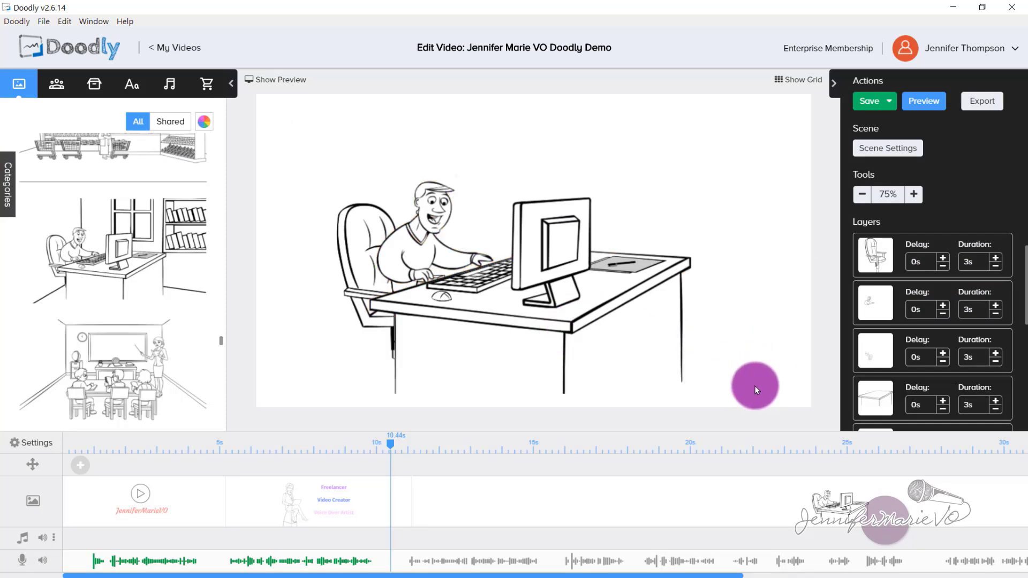
- Shorten the third scene so its layers last 0.9 s each, and set the computer mouse's duration to 1.4 s
scroll(692, 454, "right", 5)
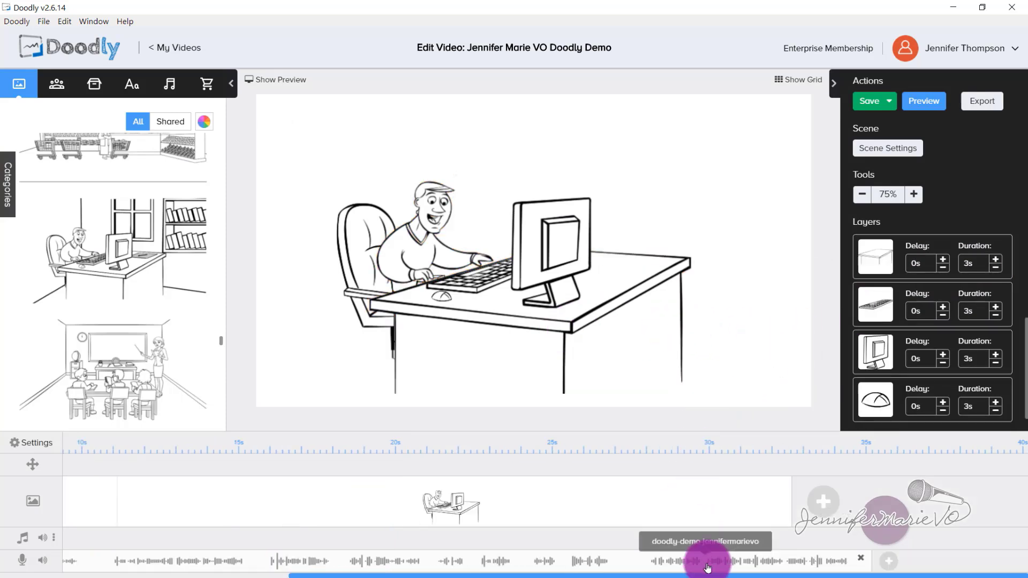
left_click_drag(785, 508, 334, 499)
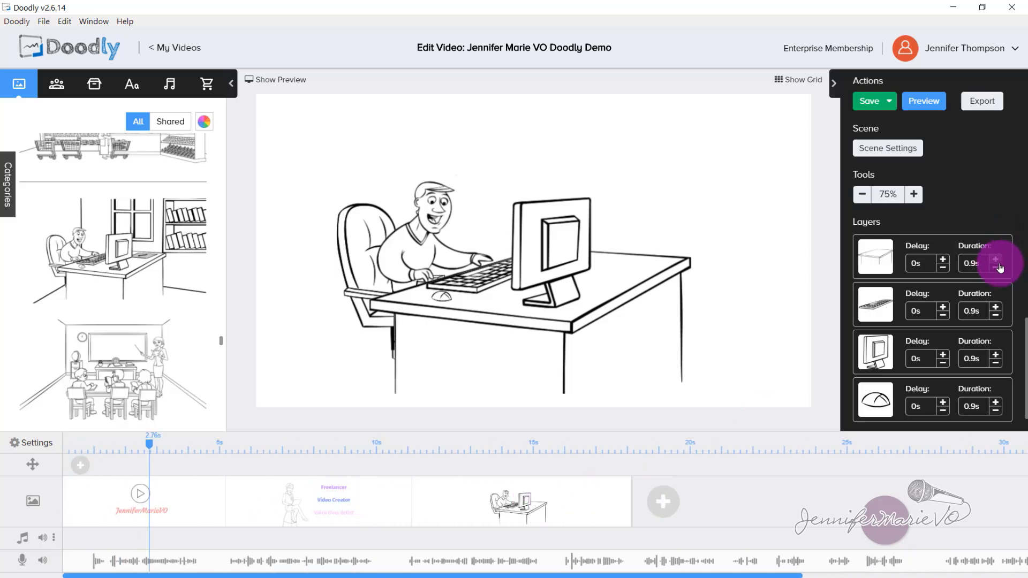
left_click(993, 403)
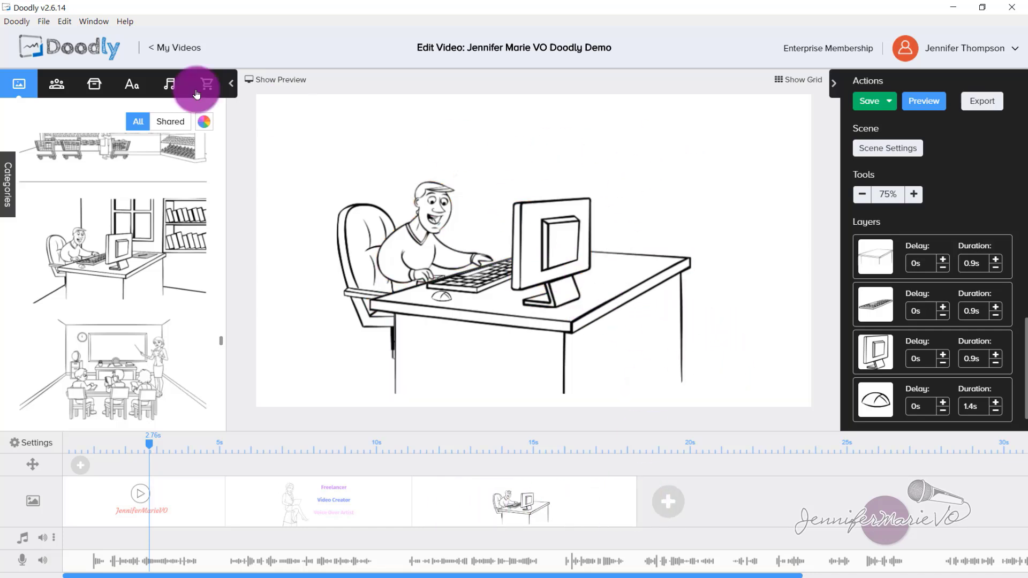
- Search the props for money, add the Money Bag beside the computer, and shorten the third scene to end at about 18 s
left_click(94, 89)
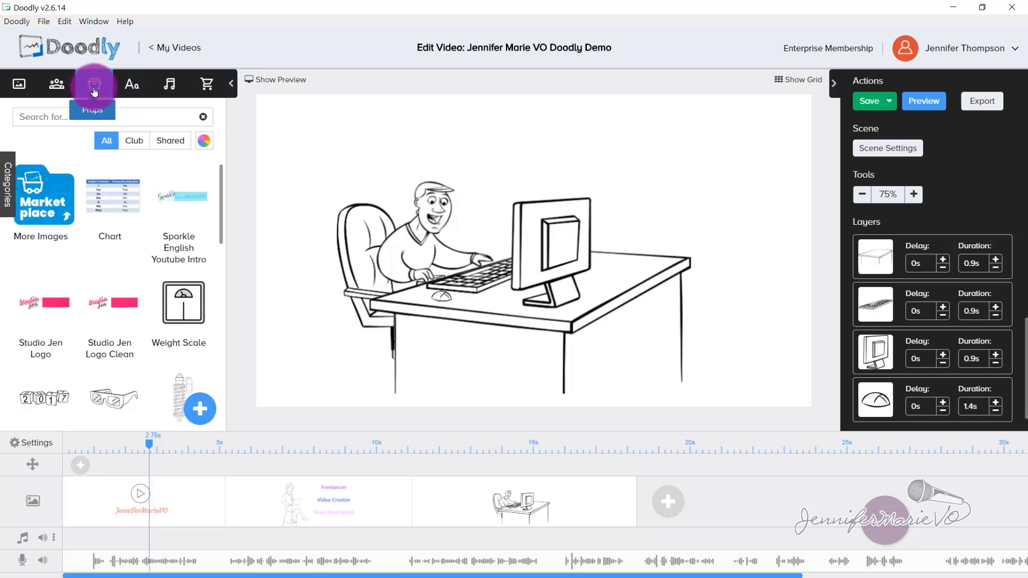
type("money")
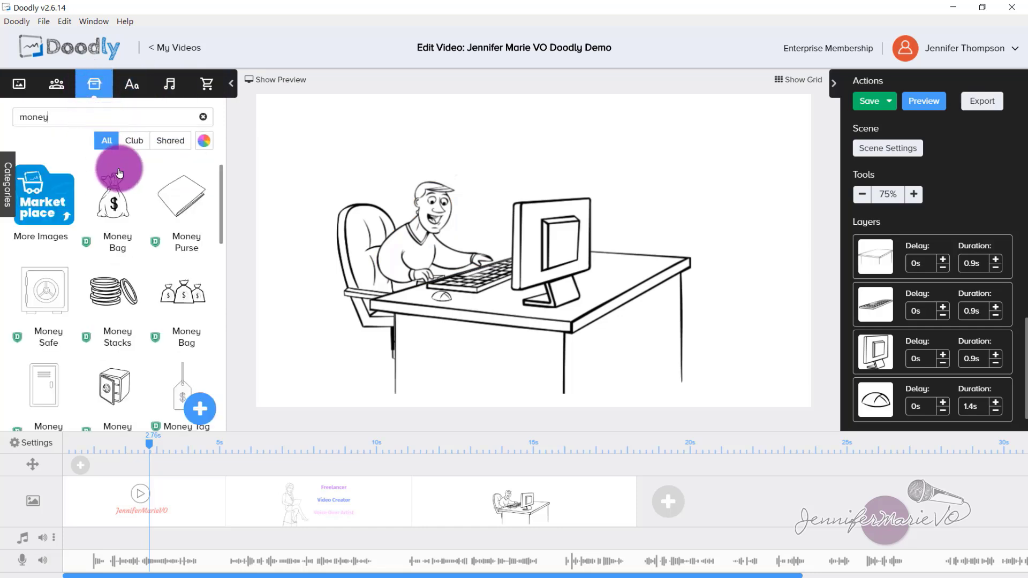
scroll(133, 234, "down", 1)
scroll(133, 234, "up", 1)
left_click_drag(119, 203, 711, 188)
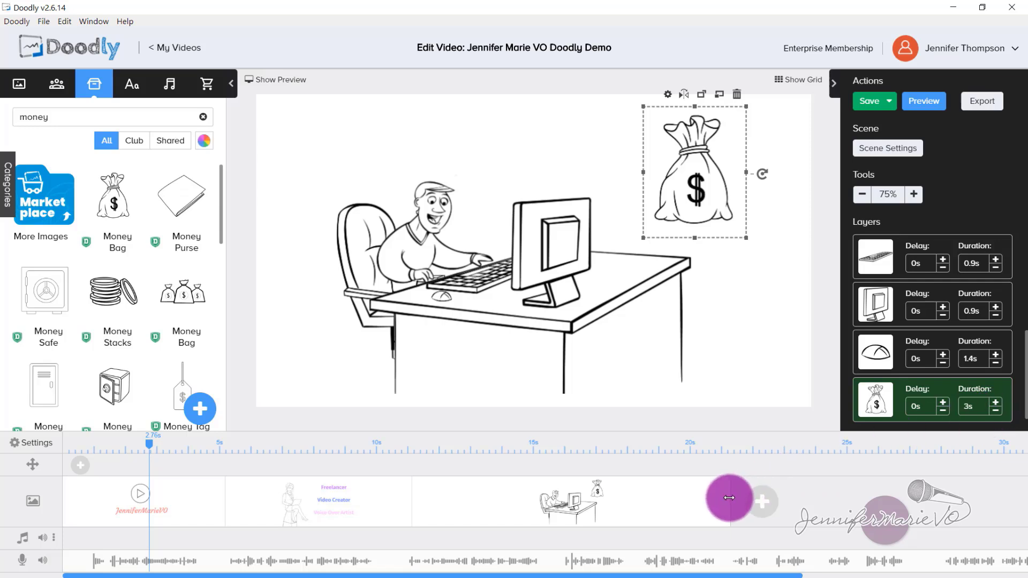
left_click_drag(719, 503, 632, 503)
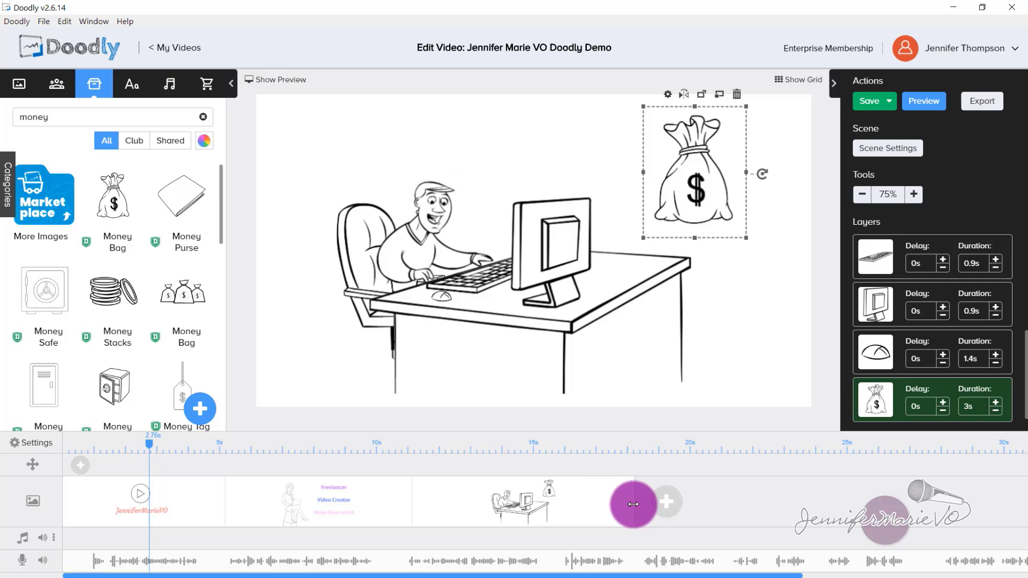
- Preview the third scene with the man at the desk and the money bag
right_click(593, 505)
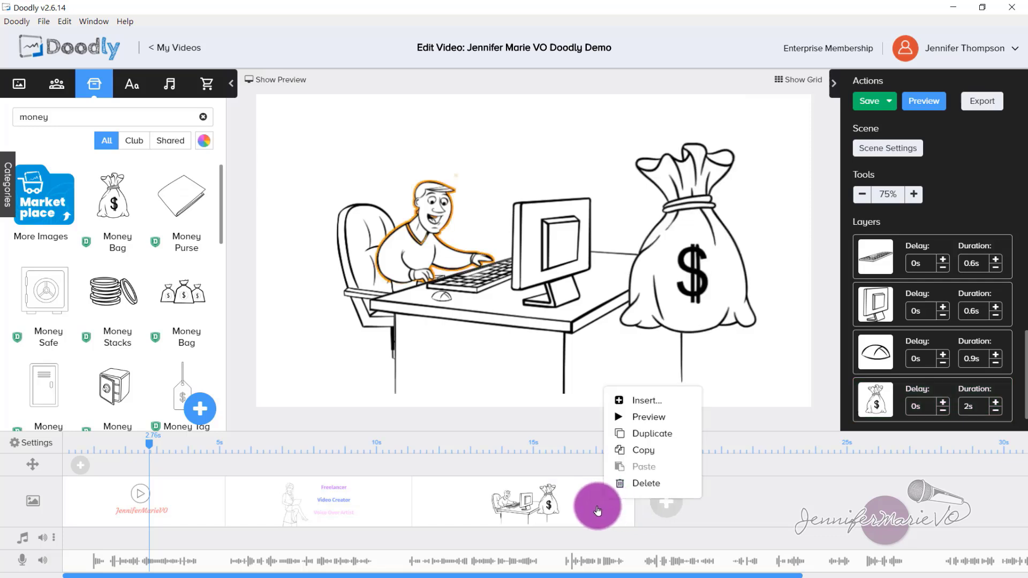
left_click(783, 386)
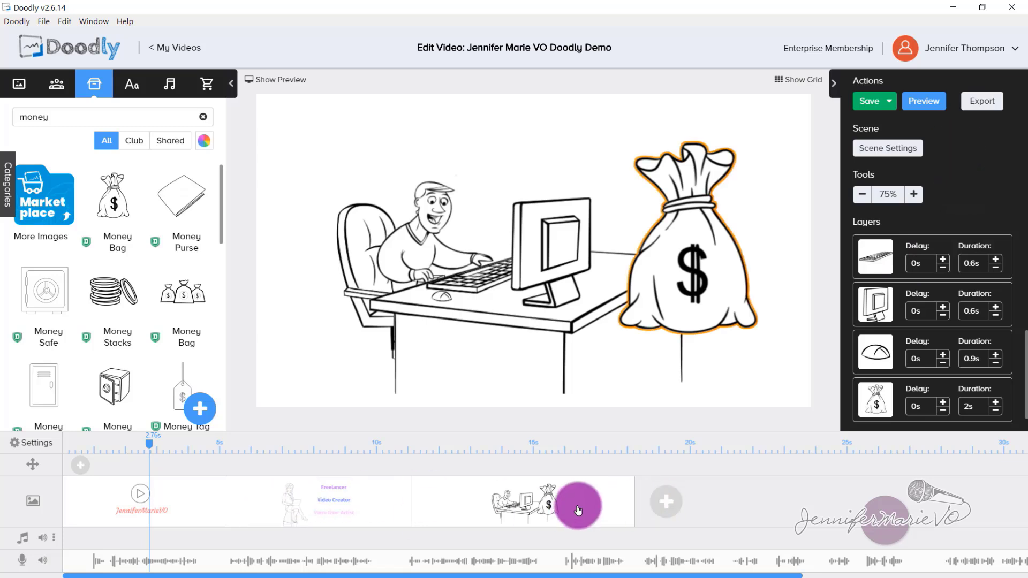
right_click(601, 508)
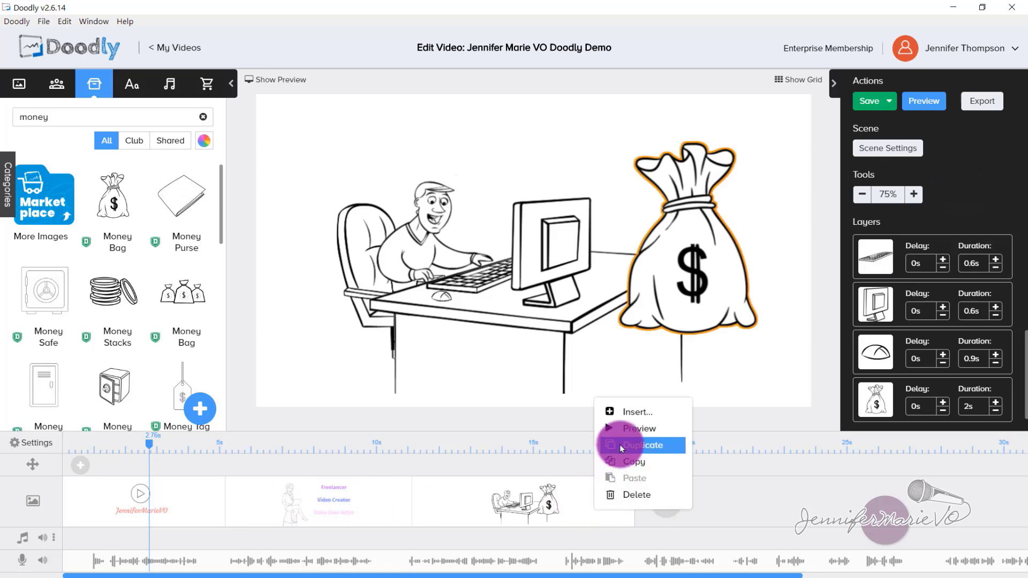
left_click(625, 432)
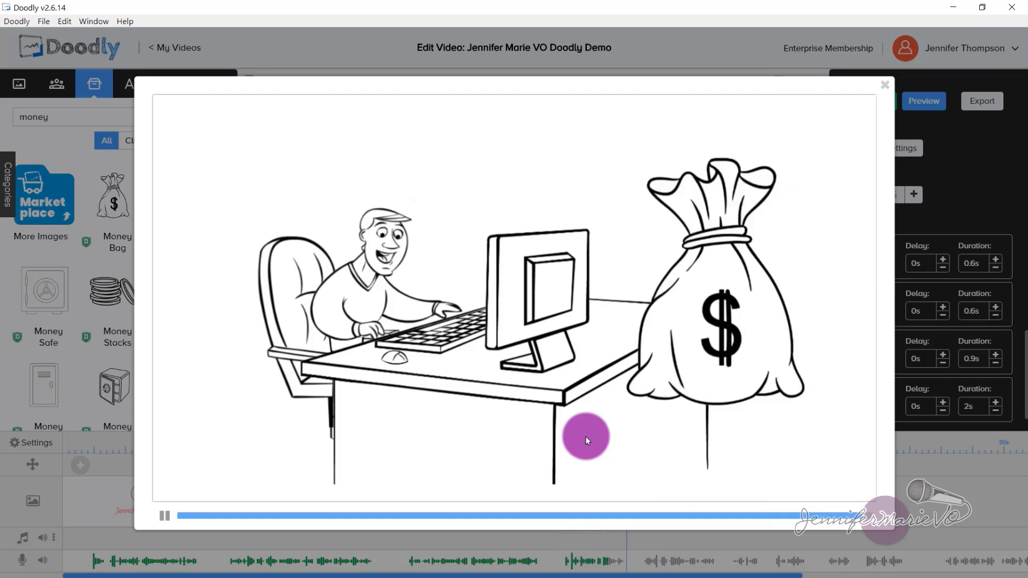
left_click(891, 91)
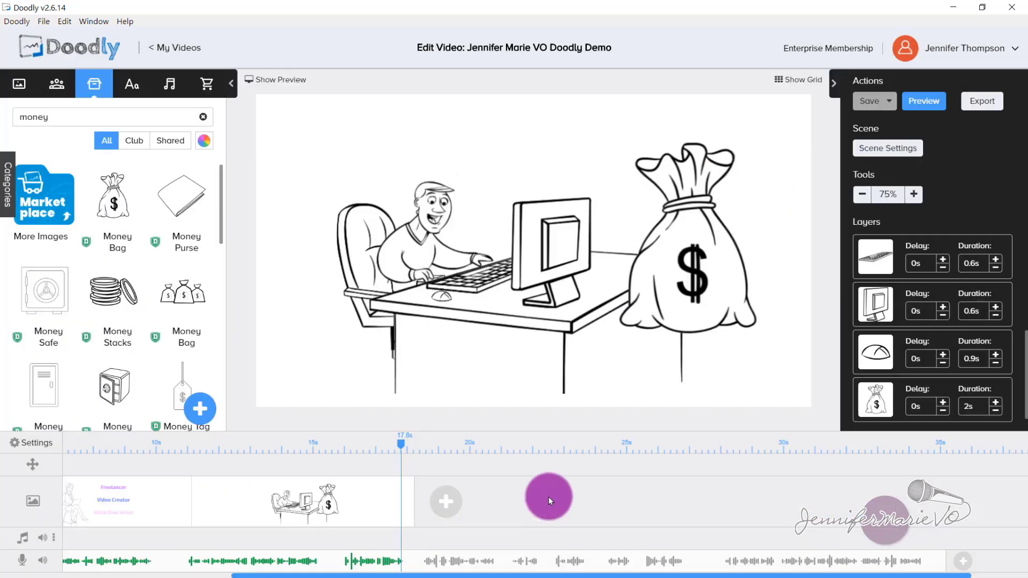
- Add a fourth scene and paste into it a copy of the three-line text from the second scene
left_click(451, 508)
left_click(132, 86)
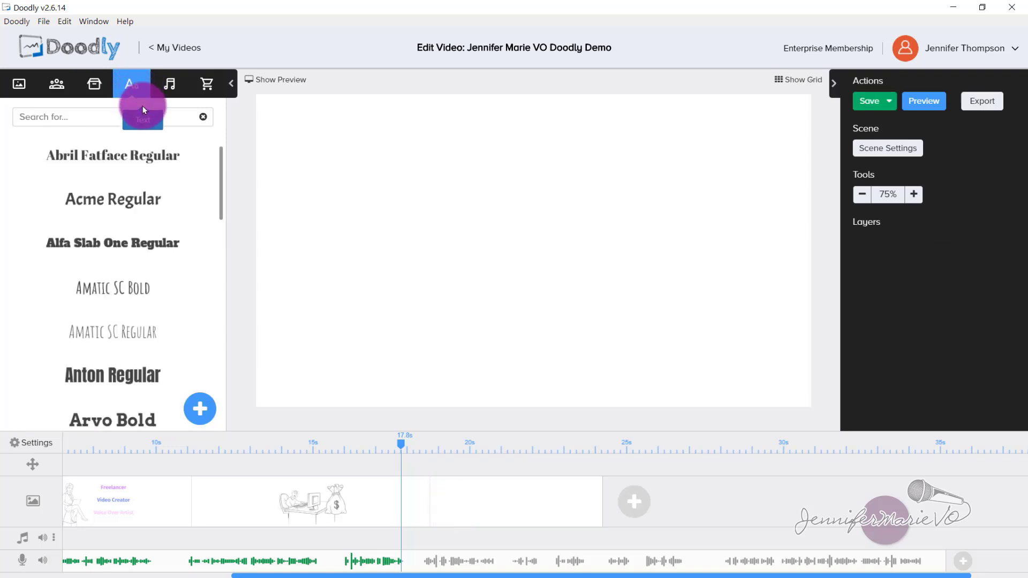
left_click(144, 516)
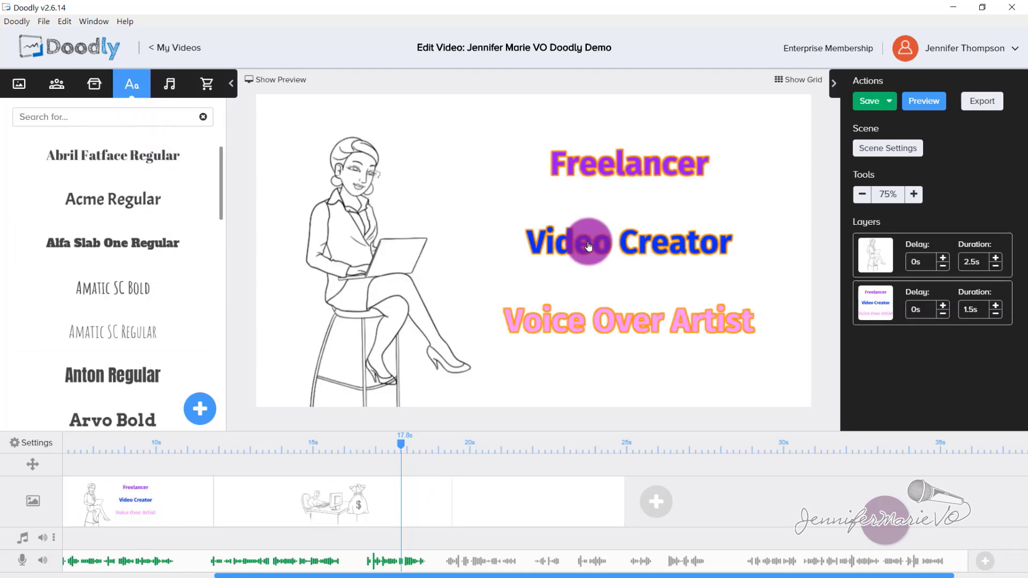
left_click(622, 154)
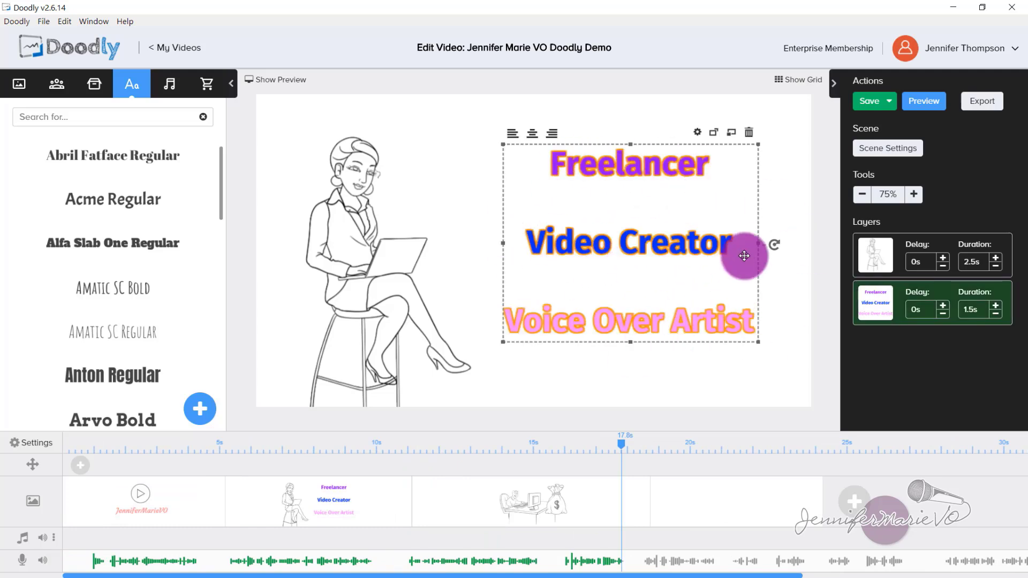
right_click(667, 164)
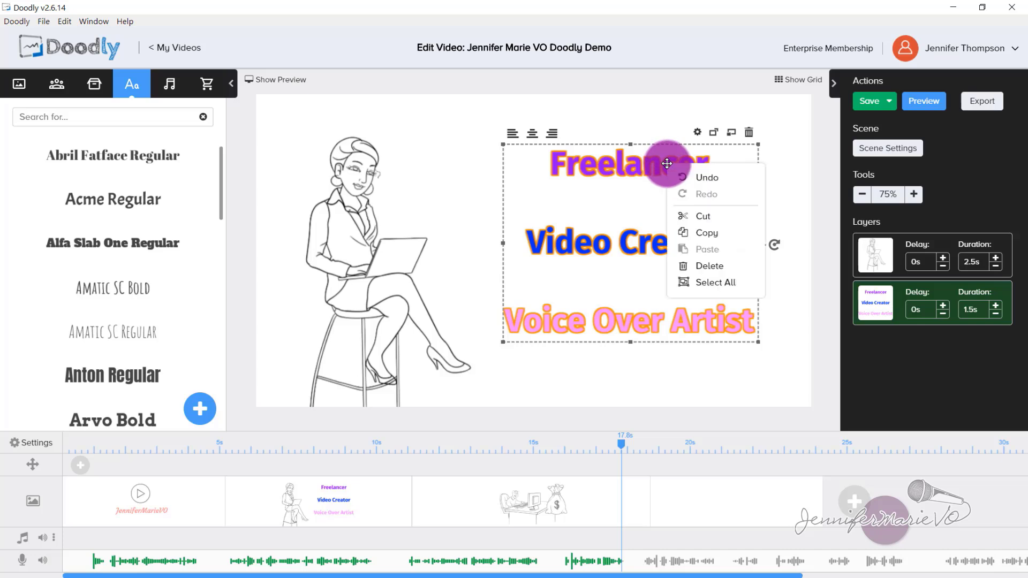
left_click(712, 234)
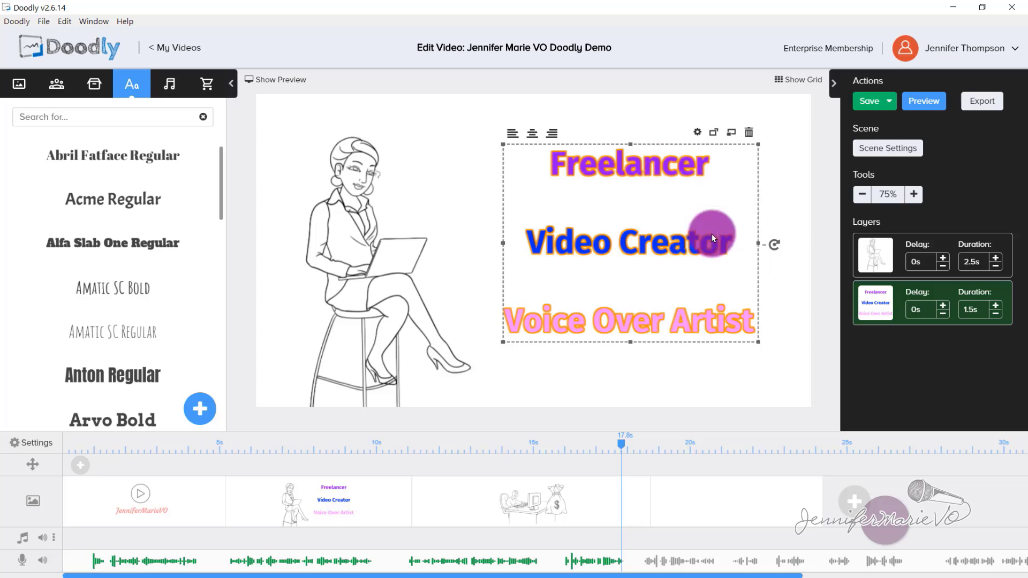
left_click(726, 508)
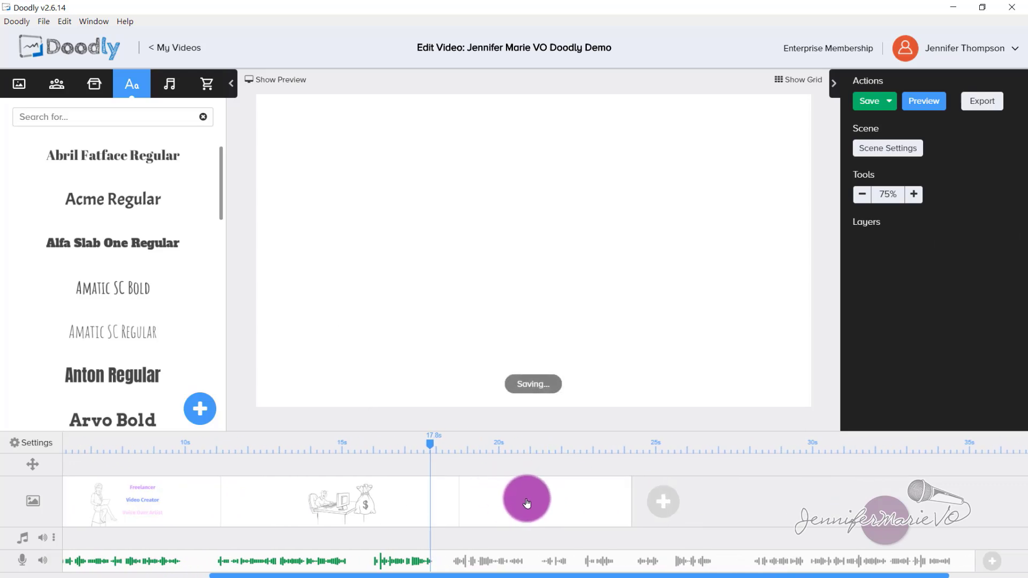
right_click(529, 227)
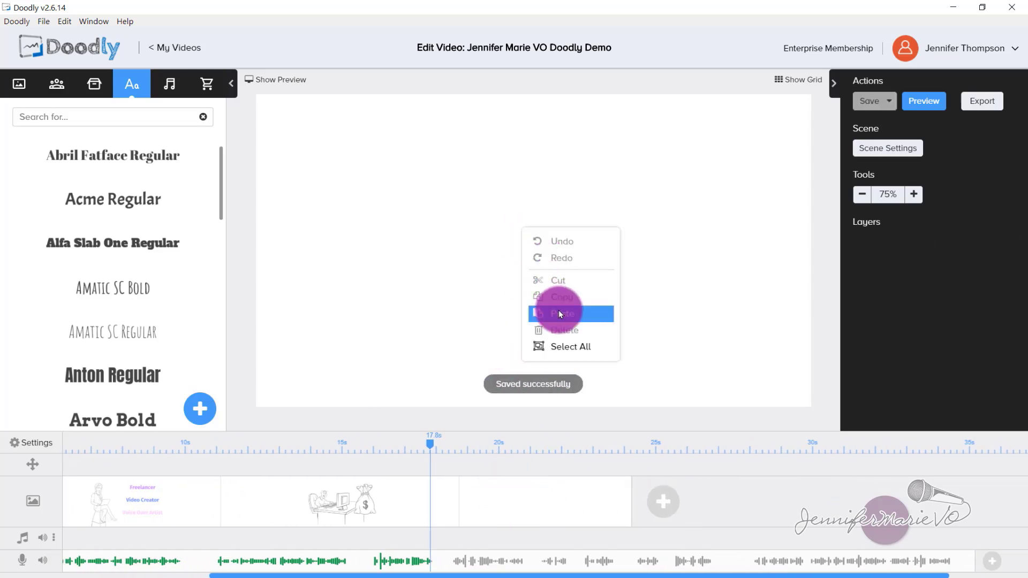
left_click(558, 312)
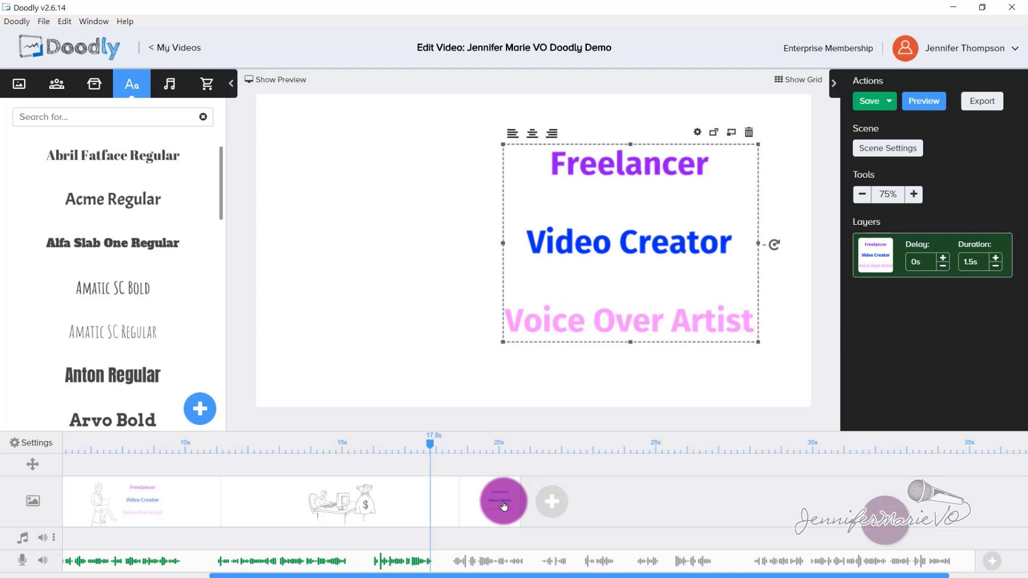
- Move the pasted text toward the upper middle of the fourth scene and make it smaller
left_click_drag(432, 446, 478, 445)
left_click_drag(626, 225, 512, 206)
left_click_drag(632, 315, 590, 280)
- Replace the text with the lines Transcriptionist, Video Editor, Graphic Designer, YouTuber and "and much more!"
double_click(485, 199)
left_click_drag(426, 235, 269, 222)
type("Transcriptionist")
left_click_drag(443, 272, 371, 271)
type("ideo Editor Graphic Designer")
key("Return")
type("YouTuber")
key("Return")
type("And much more!")
left_click_drag(365, 380, 367, 384)
type("a")
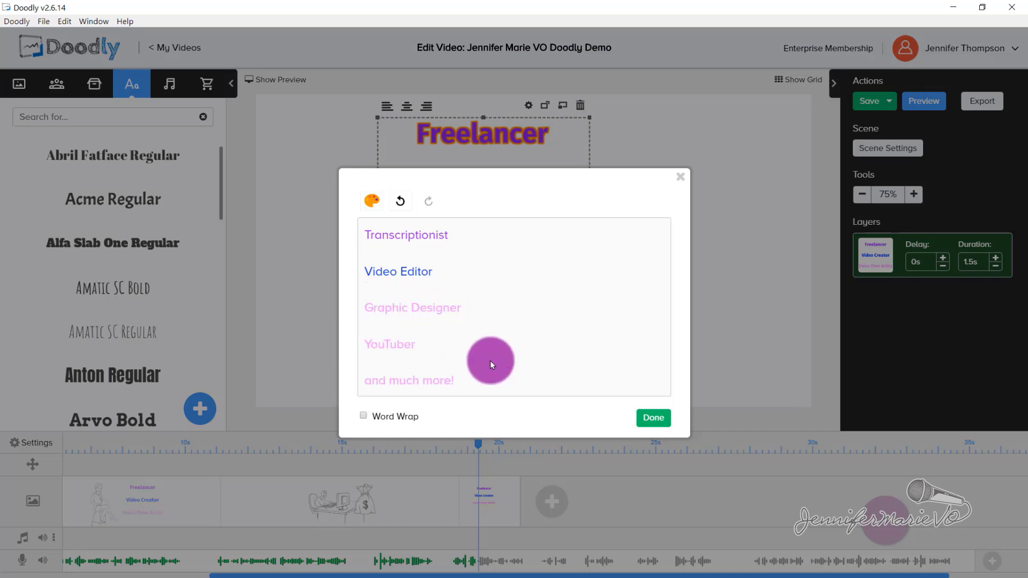
- Colour the YouTuber line red and "and much more!" green, and reposition the text block in the scene
left_click(379, 197)
left_click(645, 413)
left_click_drag(602, 253, 605, 230)
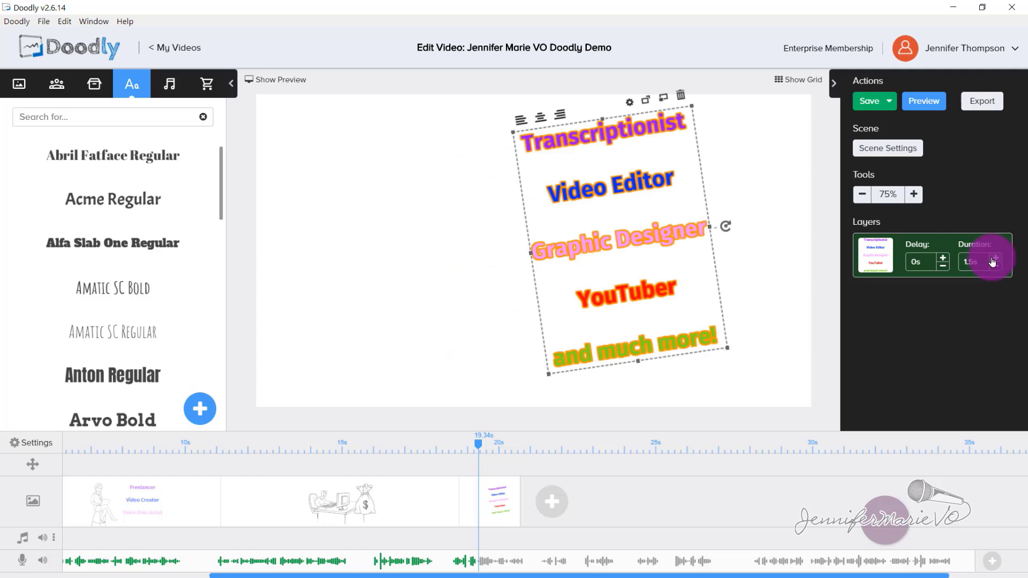
- Lengthen the fourth scene along the voiceover so that the text's duration is 8.1 s
left_click(993, 259)
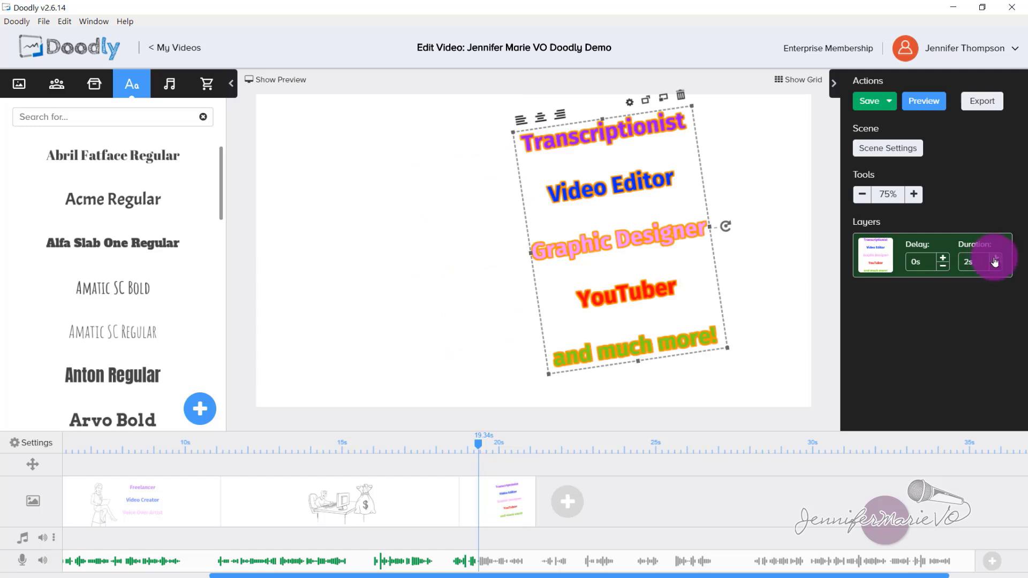
left_click(993, 259)
left_click(997, 259)
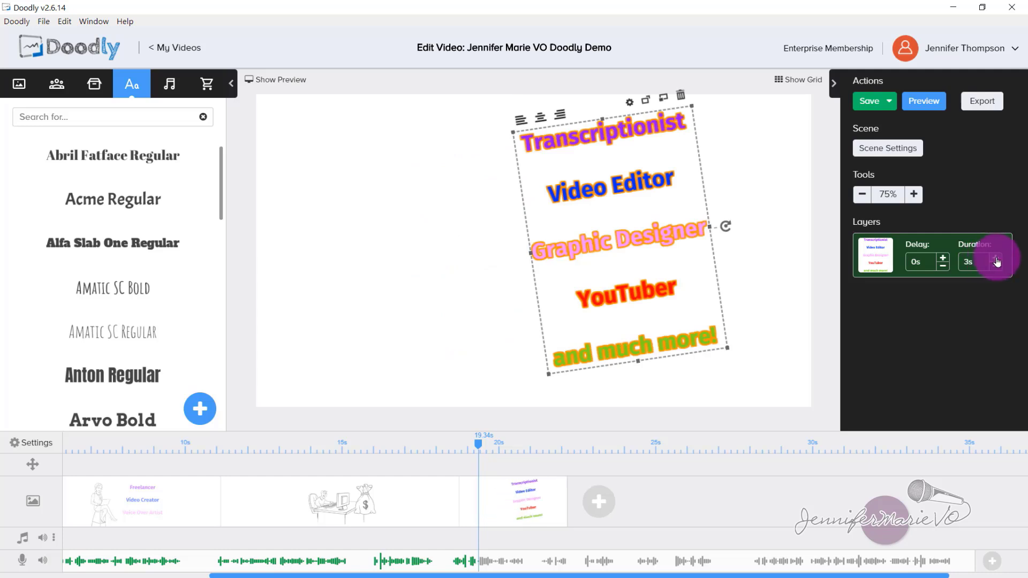
left_click(996, 259)
left_click(996, 259)
left_click_drag(598, 500, 729, 493)
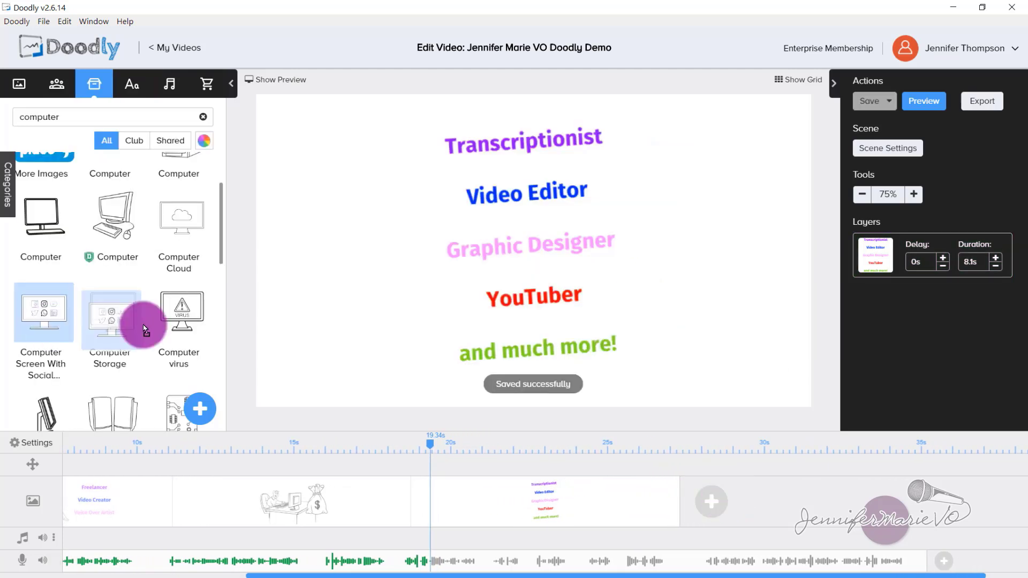
- Add the computer screen prop with social media icons beside the text, and straighten and enlarge the text block
left_click_drag(143, 328, 542, 253)
left_click(637, 247)
left_click_drag(741, 241, 742, 248)
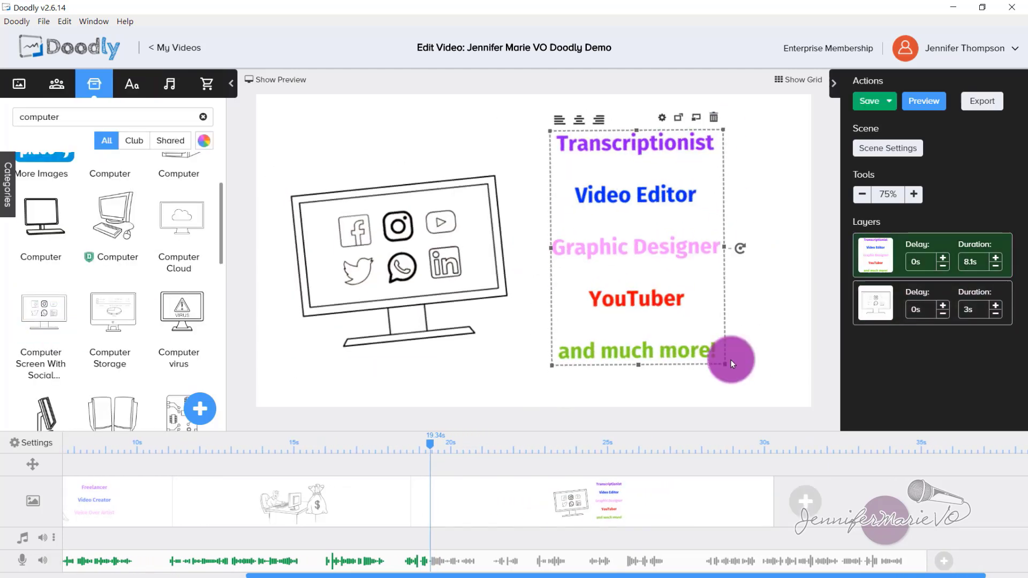
left_click_drag(725, 364, 745, 383)
left_click_drag(645, 258, 645, 250)
- Nudge the computer screen up slightly and order its layer ahead of the text
left_click(464, 149)
left_click_drag(428, 240, 429, 233)
left_click_drag(873, 310, 885, 261)
- Set the computer screen's duration to 2 s and the text's duration to 6.1 s
left_click(373, 211)
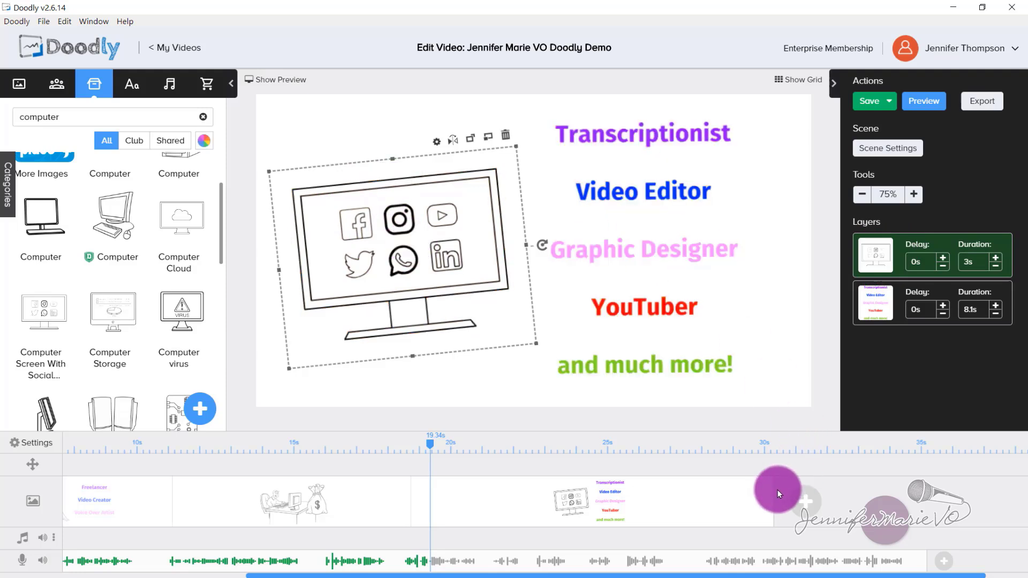
left_click(932, 267)
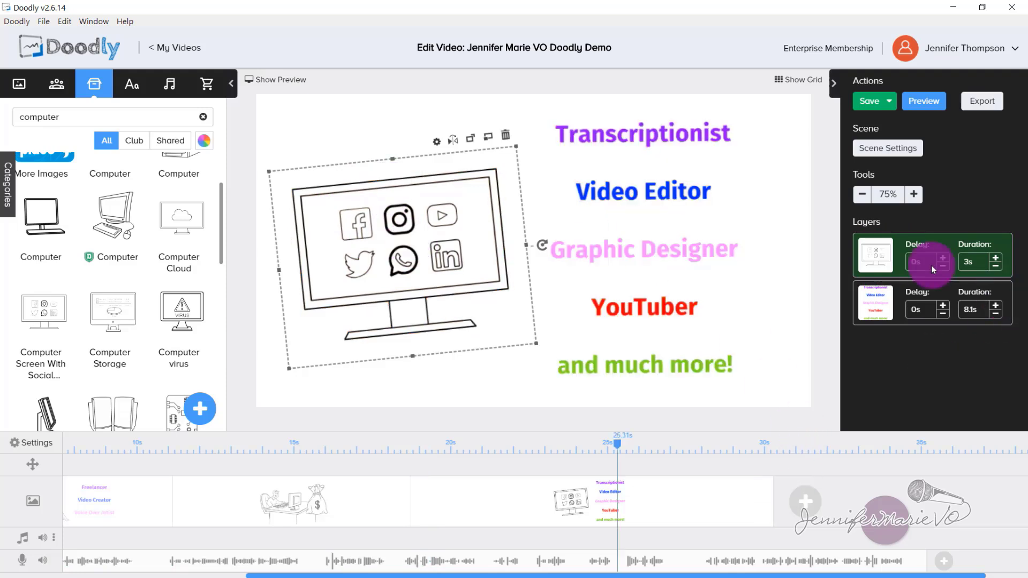
left_click(996, 266)
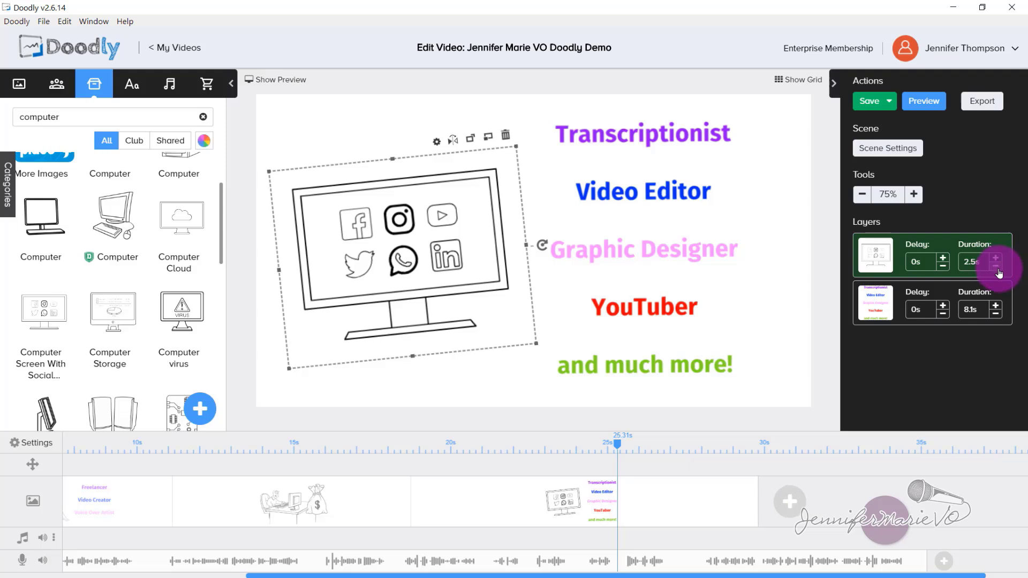
left_click(996, 266)
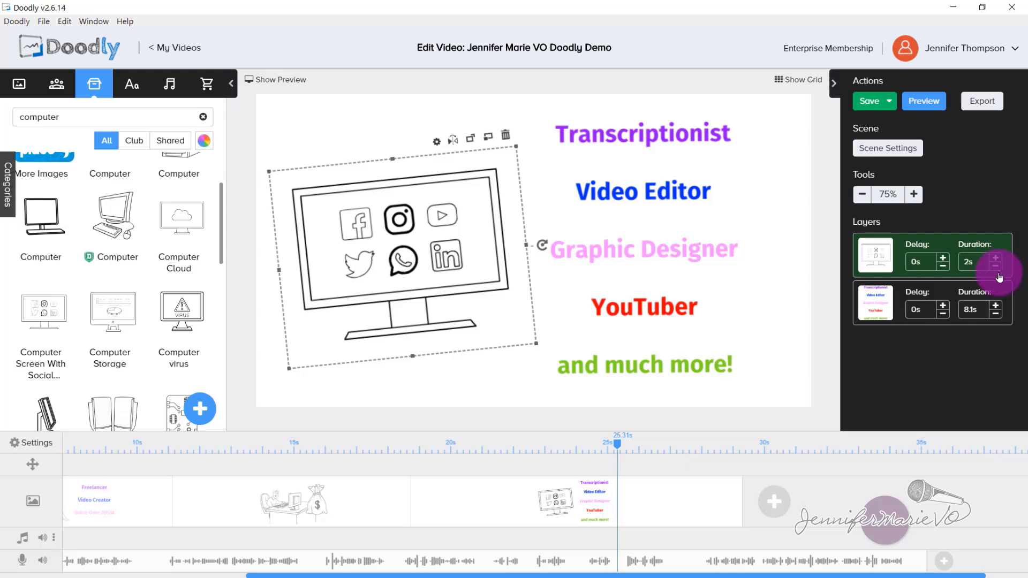
left_click(994, 316)
left_click(995, 316)
left_click(996, 316)
left_click(998, 317)
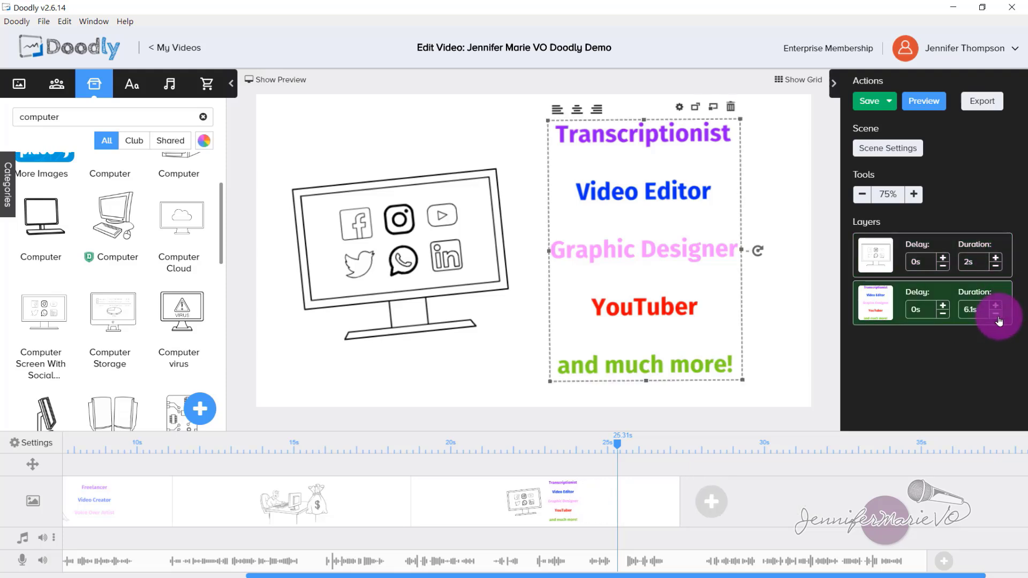
- Set the text's duration to 5.6 s and add a new blank scene after the computer screen scene
left_click(996, 316)
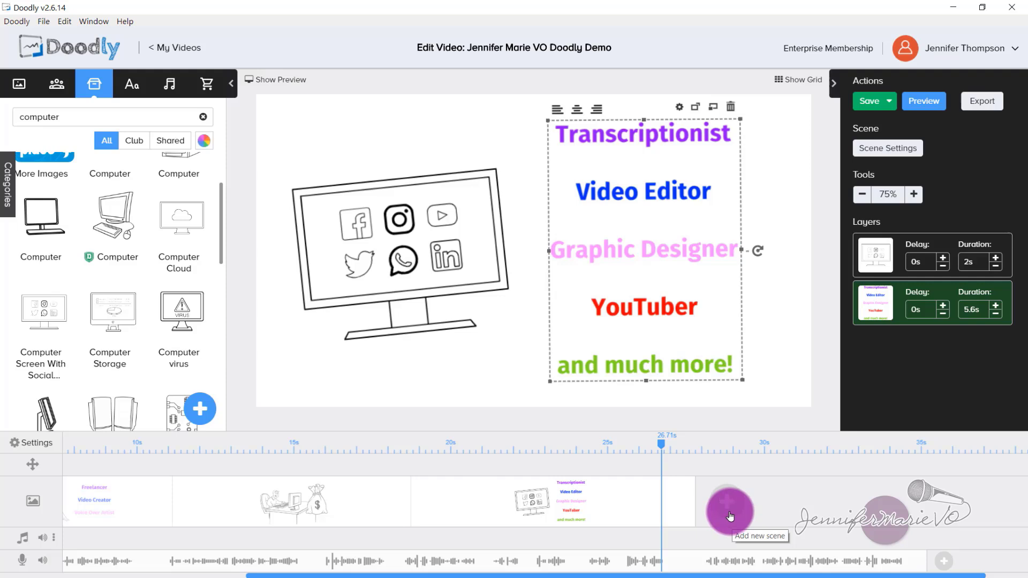
left_click(730, 517)
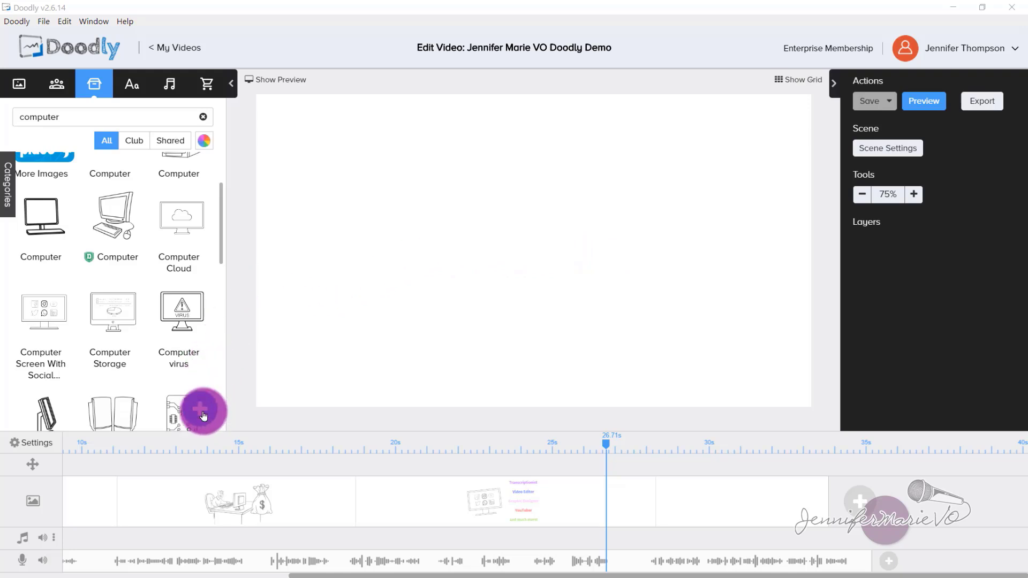
- Import the desktop image Blank 2000 x 2000 (13).png as a new prop, titled with the channel's brand name followed by "Logo"
left_click(89, 88)
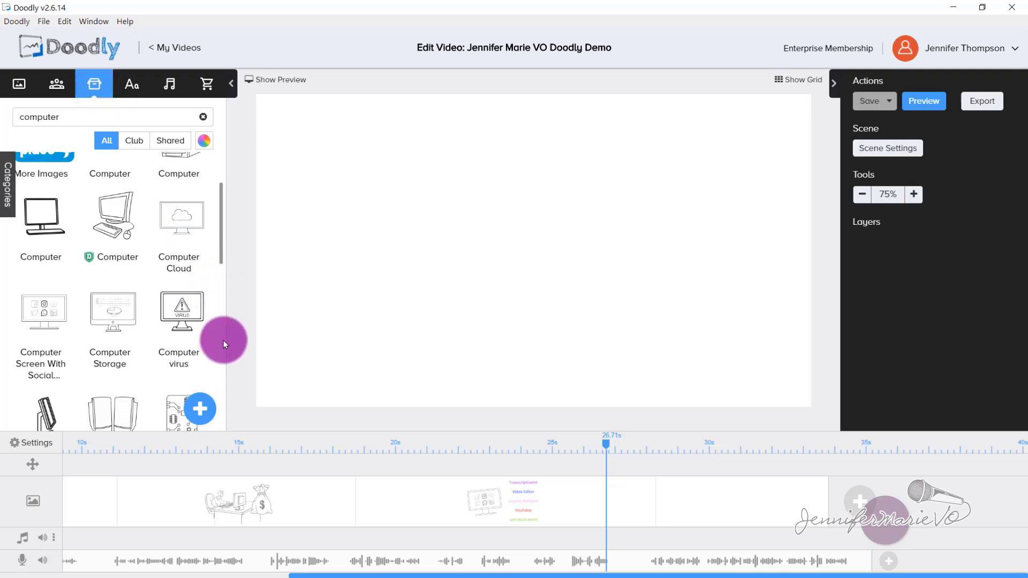
left_click(201, 409)
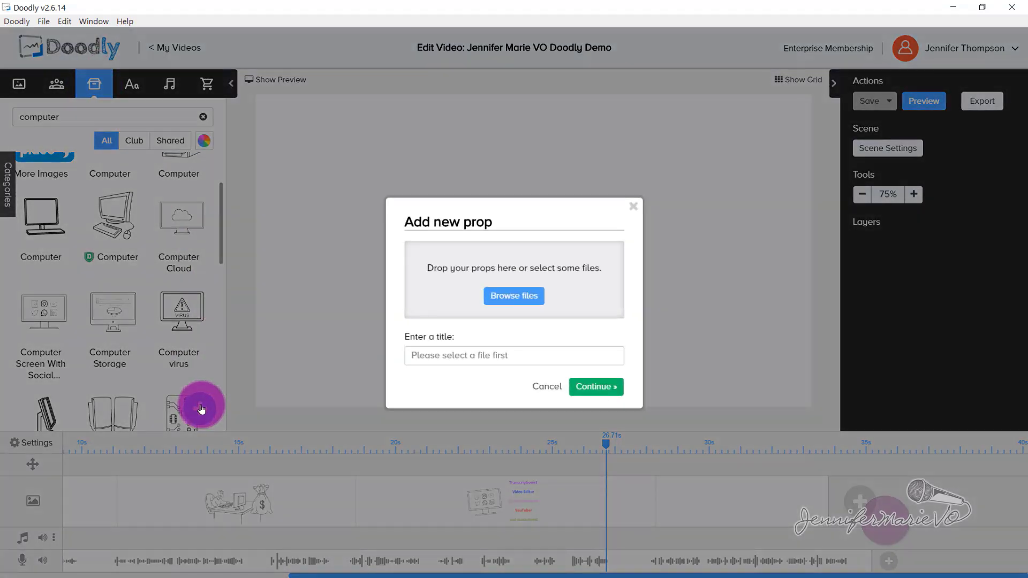
left_click(504, 304)
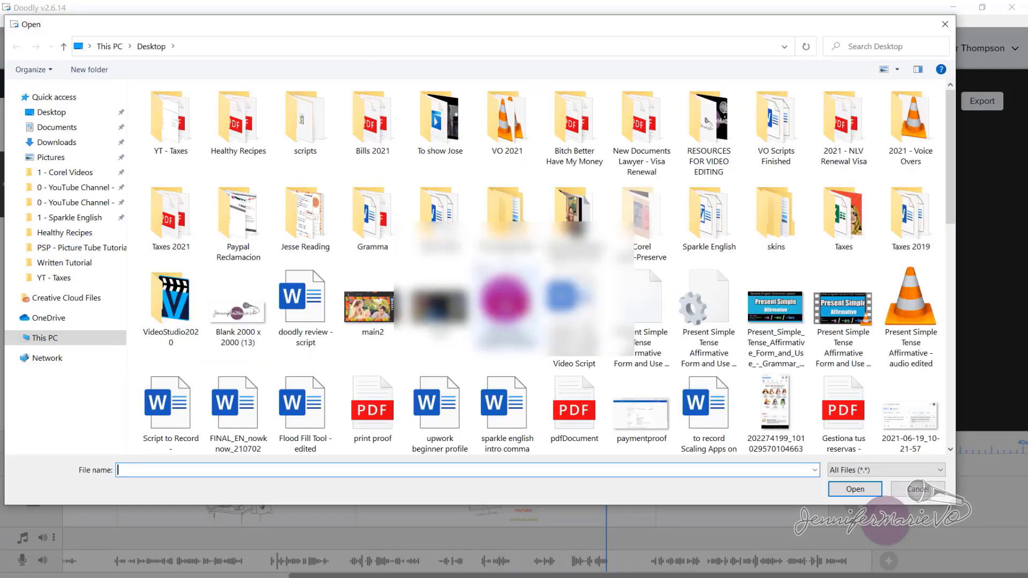
scroll(728, 298, "down", 10)
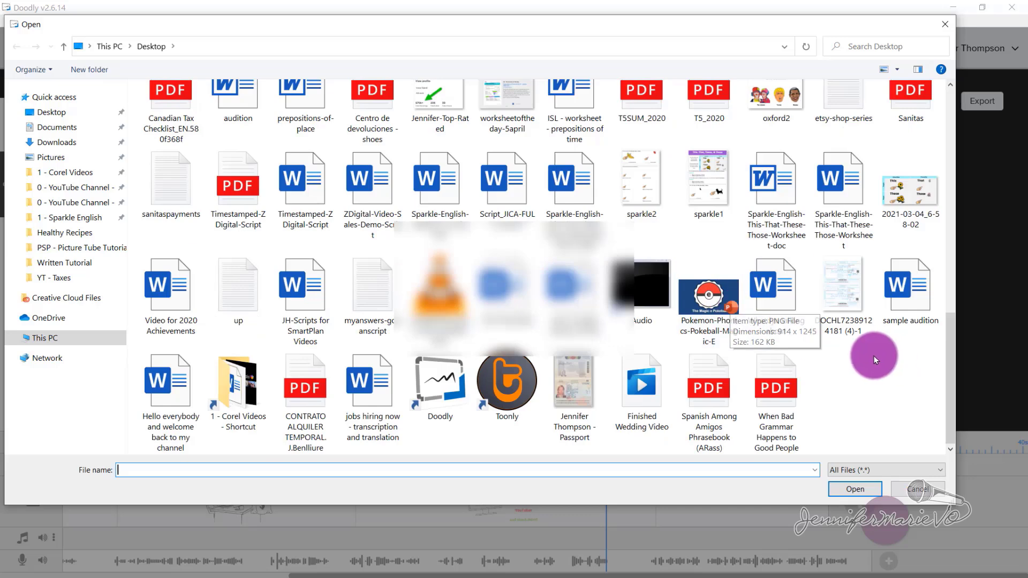
scroll(672, 288, "up", 4)
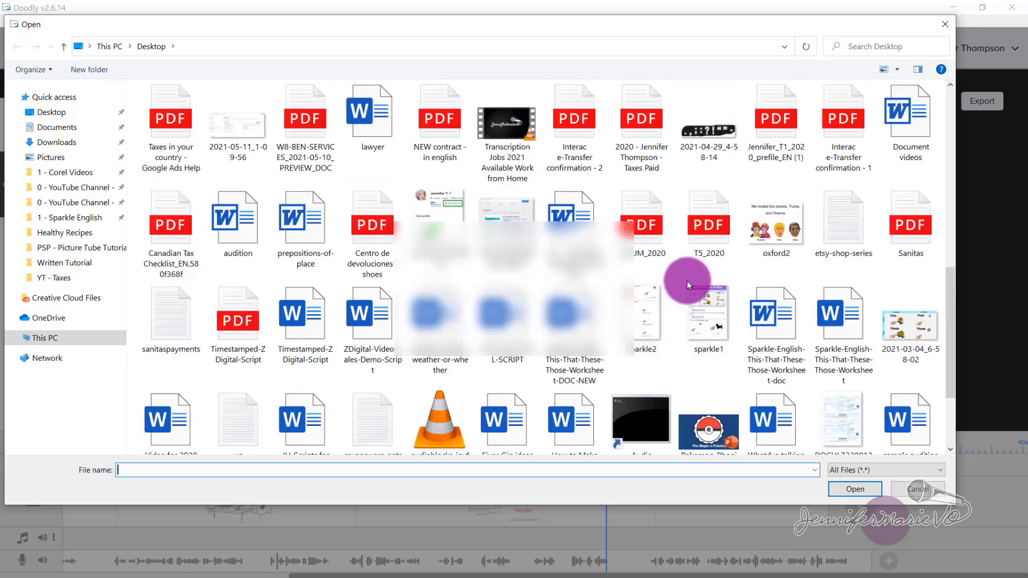
scroll(686, 281, "up", 3)
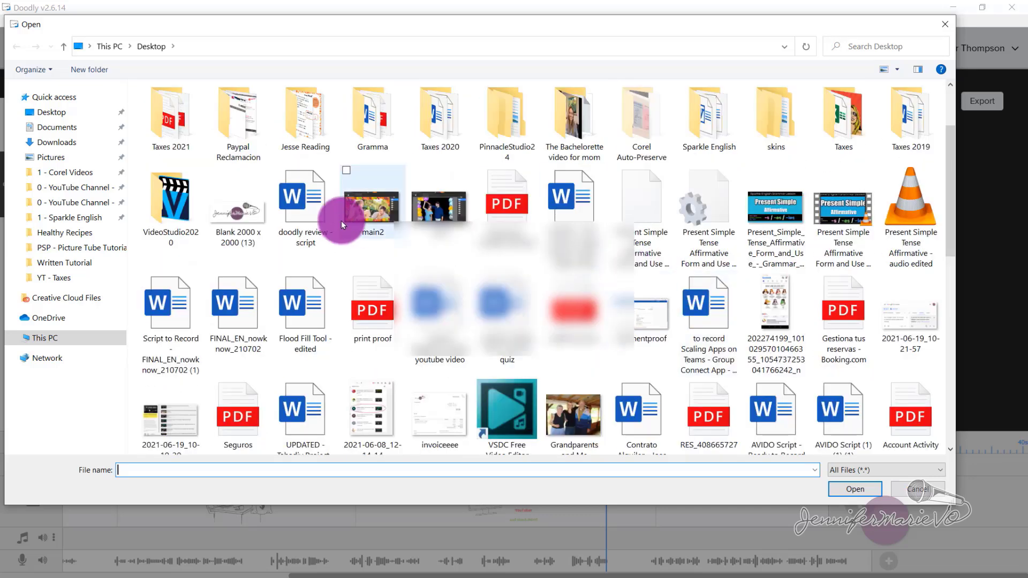
double_click(249, 214)
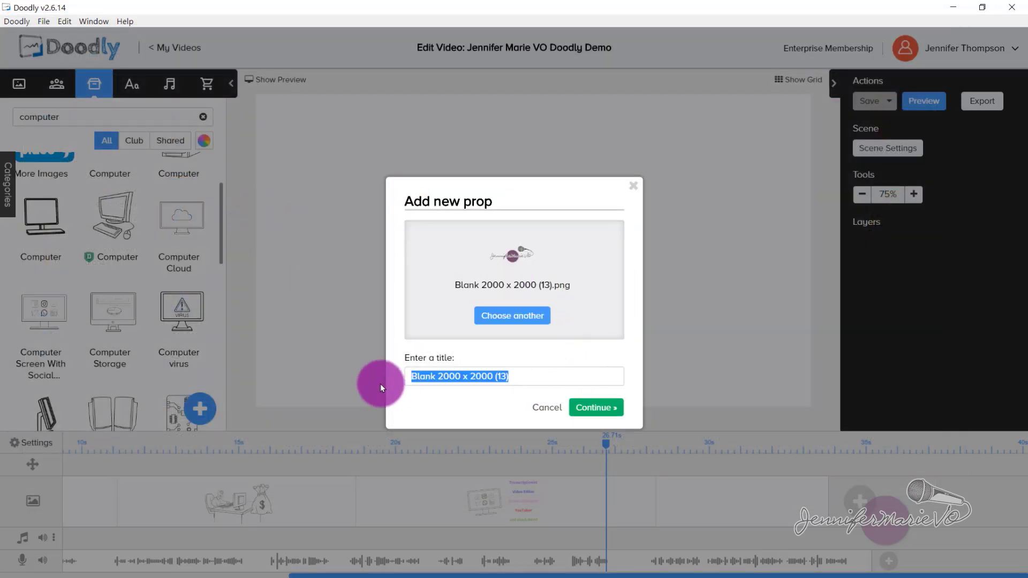
type("JenniferMarieVO Logo")
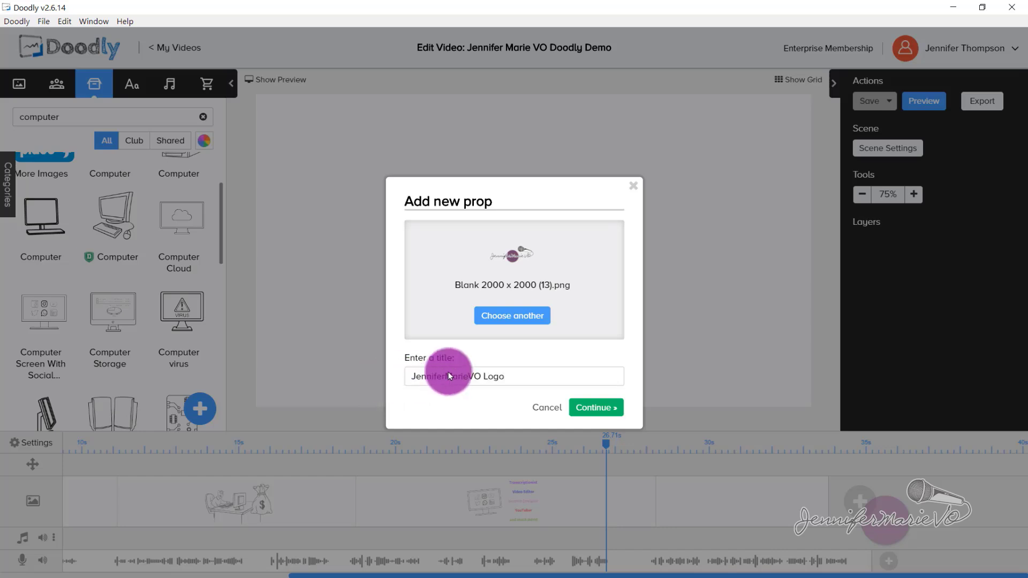
left_click(609, 409)
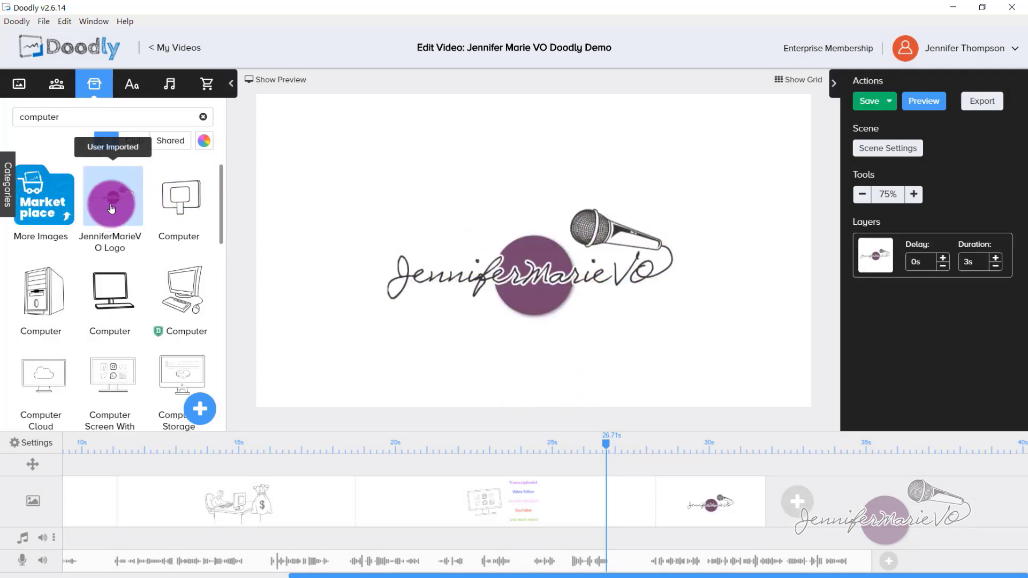
- Place the imported logo in the new scene and move it into the upper half of the canvas
left_click(551, 280)
left_click_drag(552, 280, 567, 221)
left_click(672, 339)
left_click(572, 328)
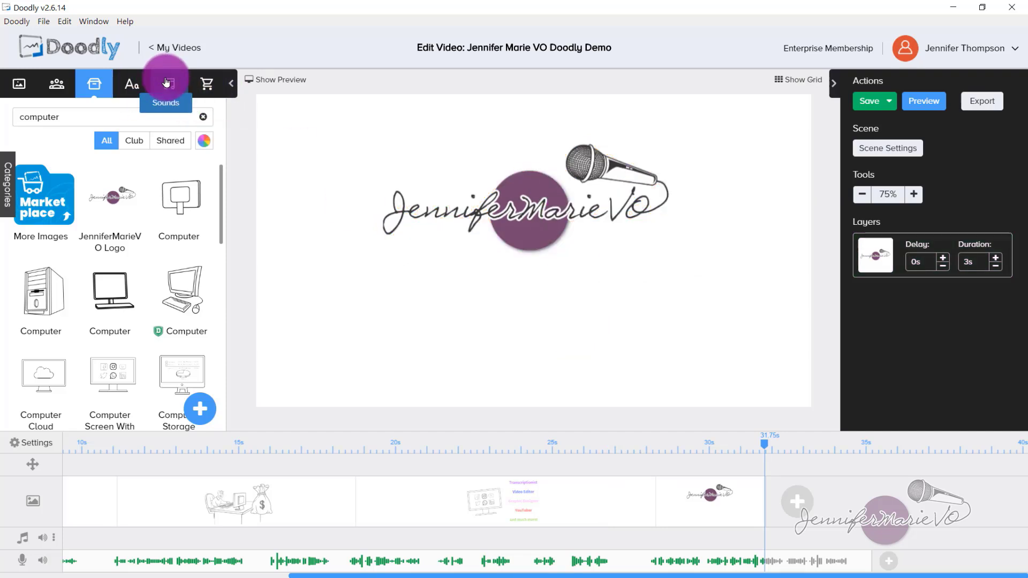
- Add a Fira Sans Bold text reading "Subscribe to my YouTube Channel!" centred beneath the logo
left_click(144, 87)
left_click_drag(112, 157, 533, 329)
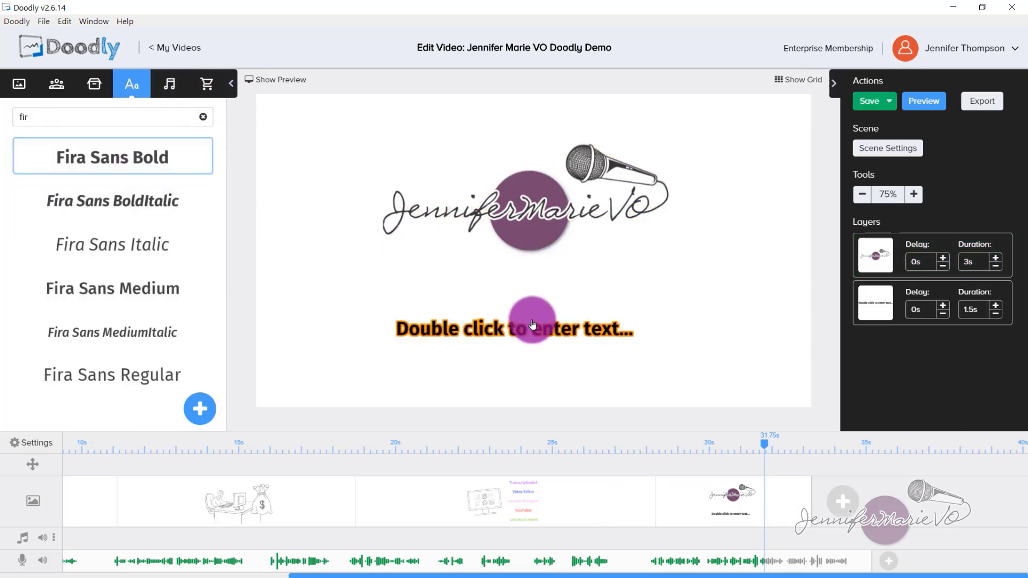
double_click(532, 325)
type("Subscribe to my YouTube Channel!")
left_click(654, 417)
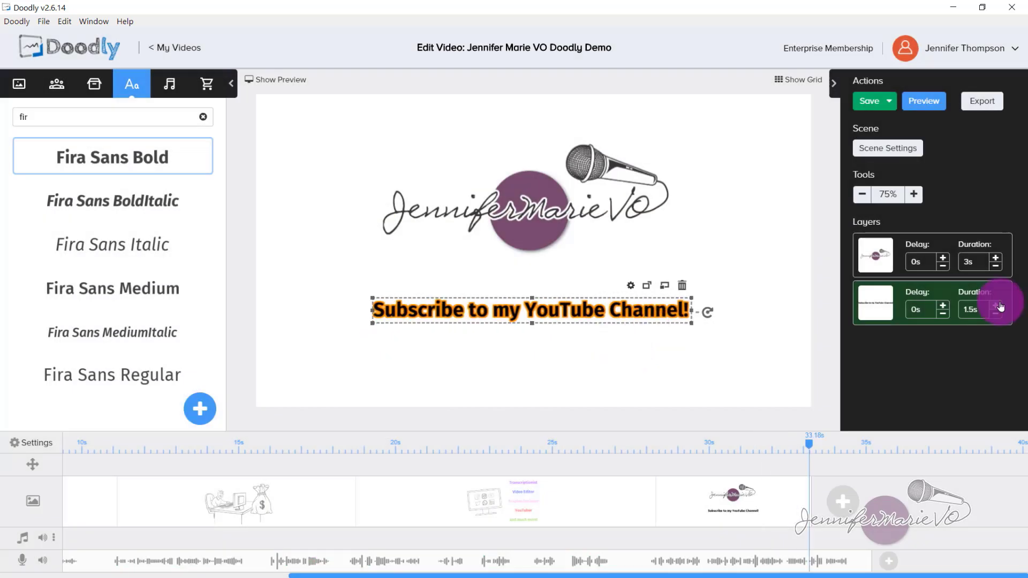
- Set the logo layer's duration to 3.5 s
left_click(995, 259)
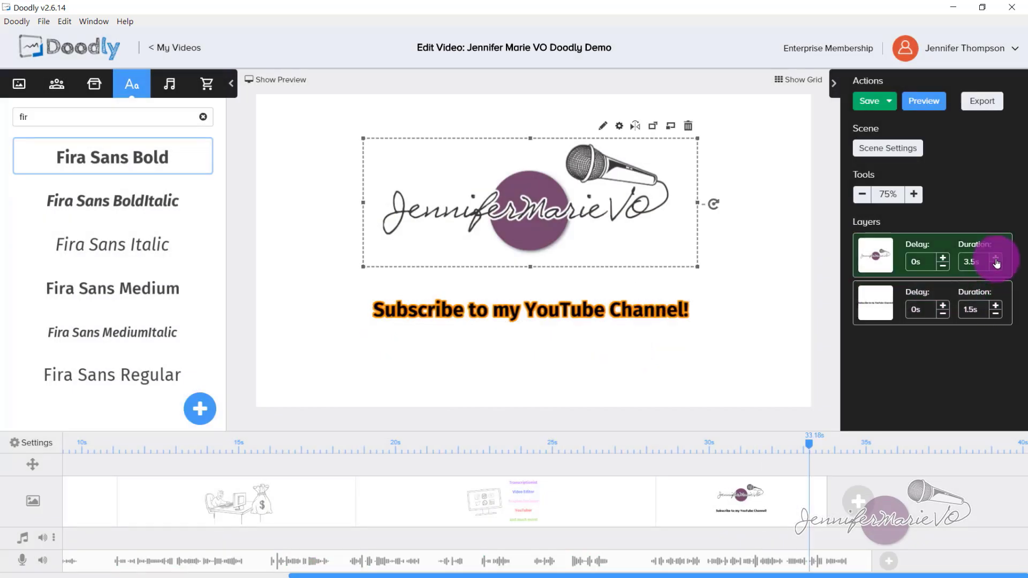
left_click(882, 263)
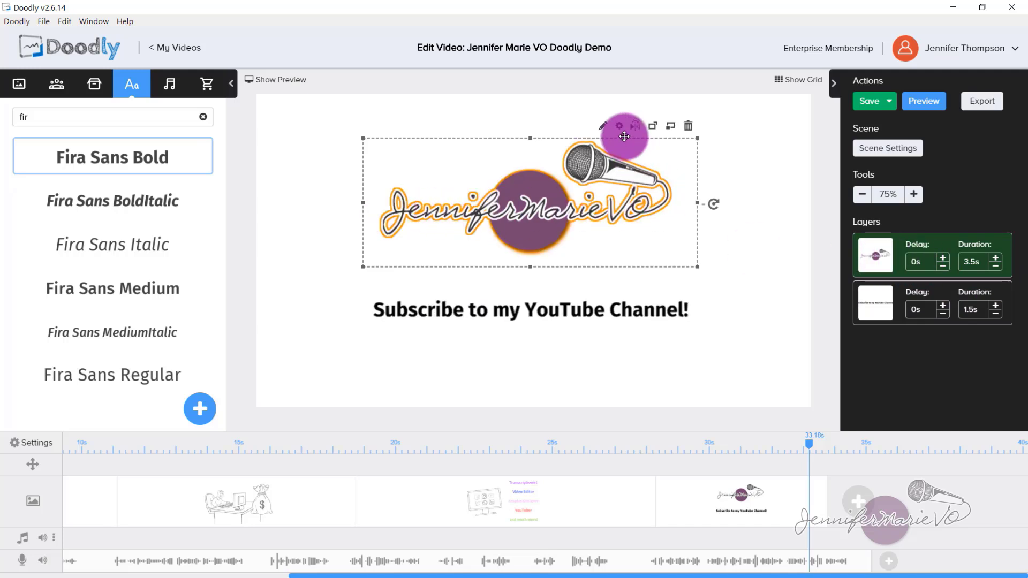
left_click(423, 310)
left_click(832, 466)
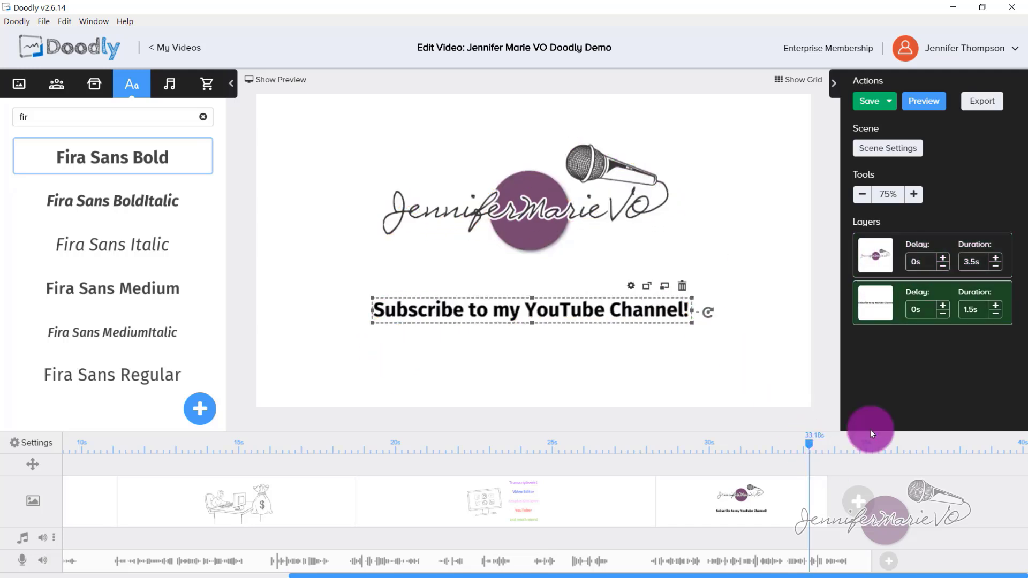
- Set the logo scene's extra time at the end to 2 s in its scene settings
left_click(903, 151)
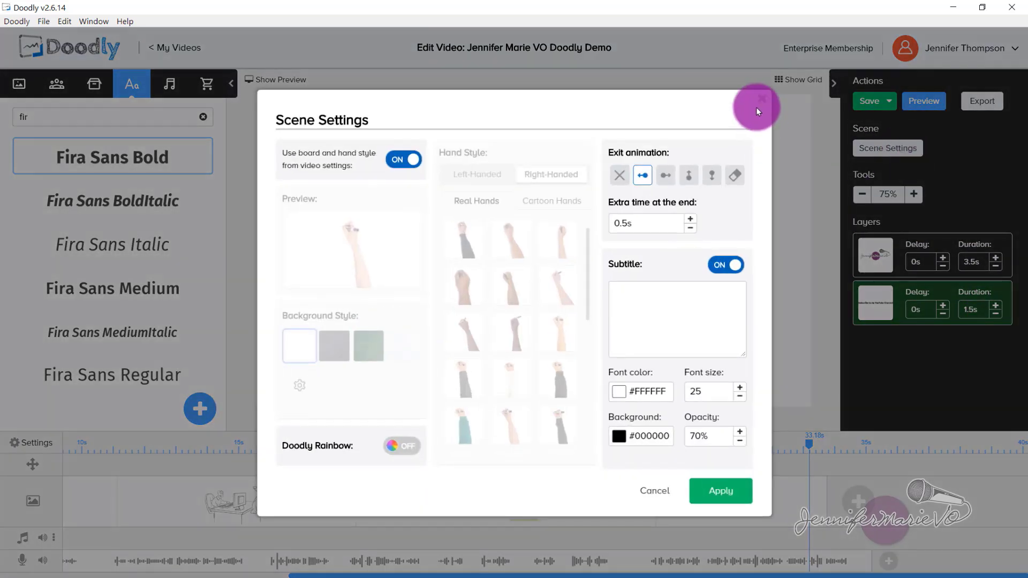
left_click(690, 223)
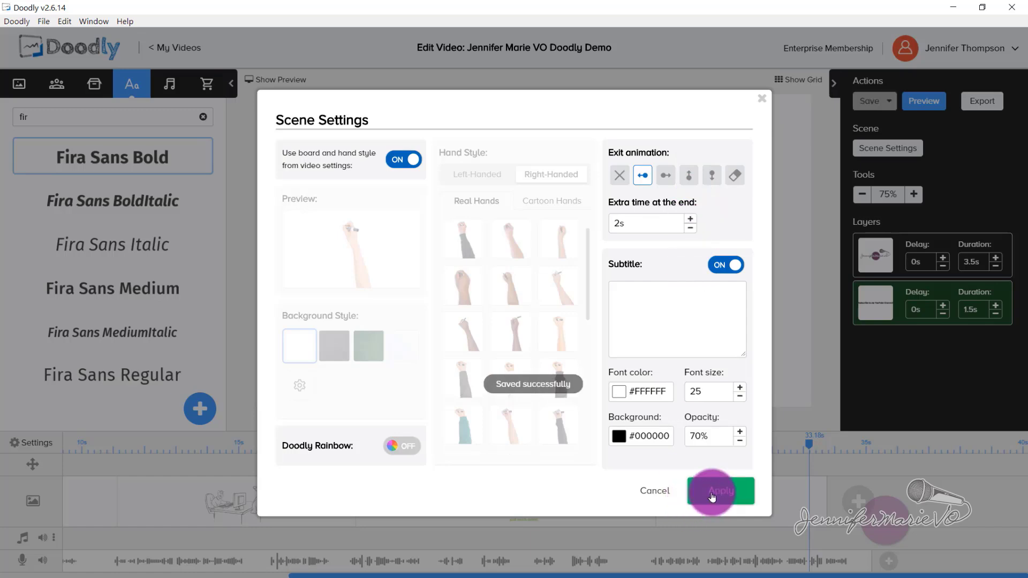
left_click(717, 489)
- Preview the logo scene with the voiceover to check its timing, and close the preview
left_click(698, 445)
left_click(663, 444)
right_click(693, 512)
left_click(722, 436)
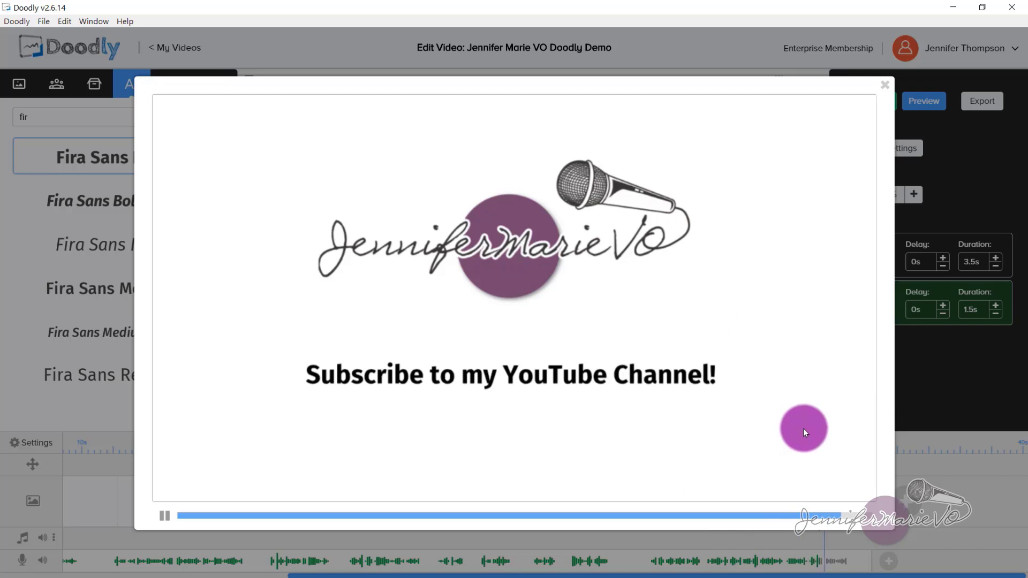
left_click(885, 85)
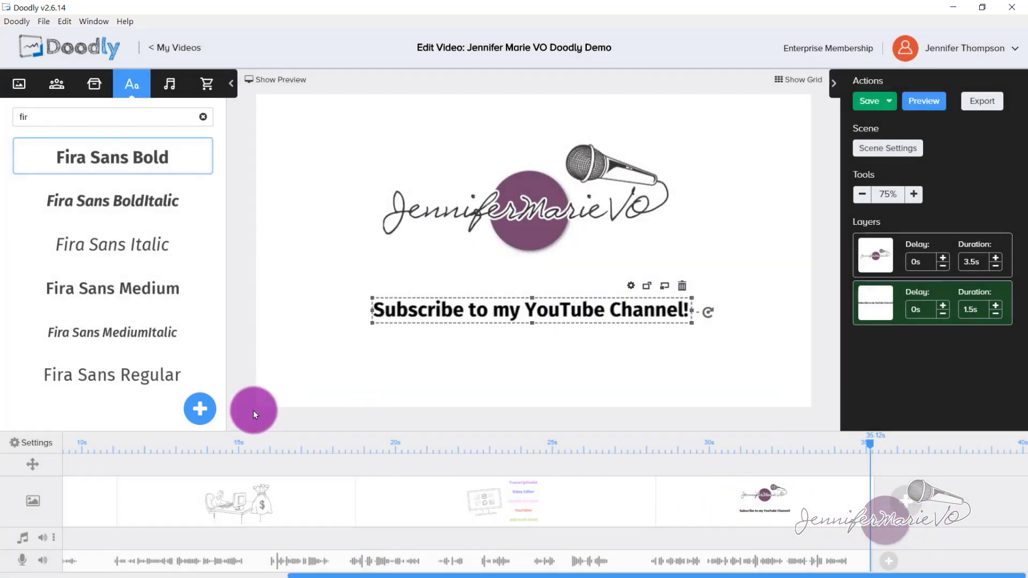
- Find the Finding Millions track in the sound library and add it to the timeline's music track
left_click(174, 89)
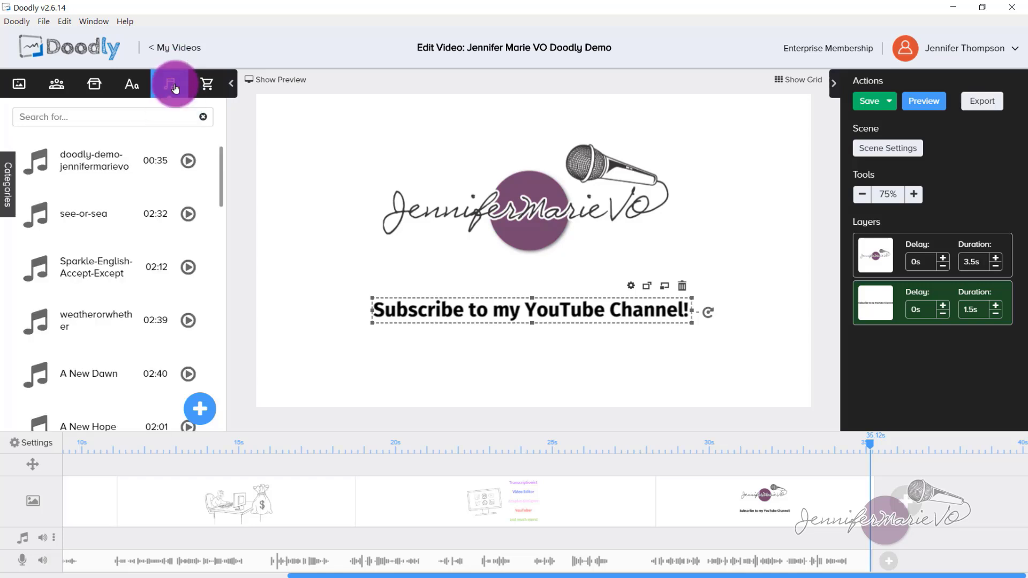
scroll(123, 238, "down", 8)
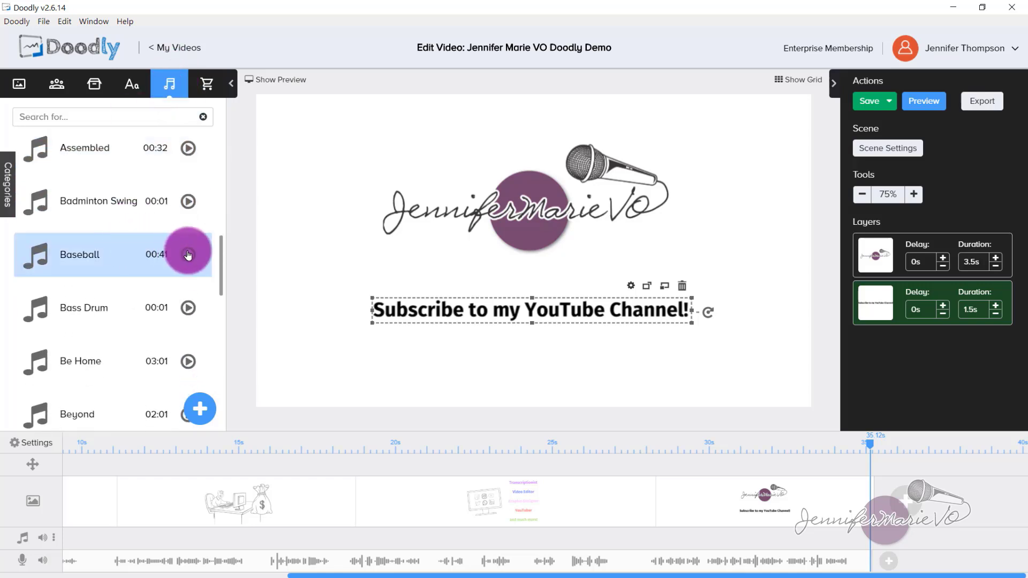
scroll(179, 252, "down", 10)
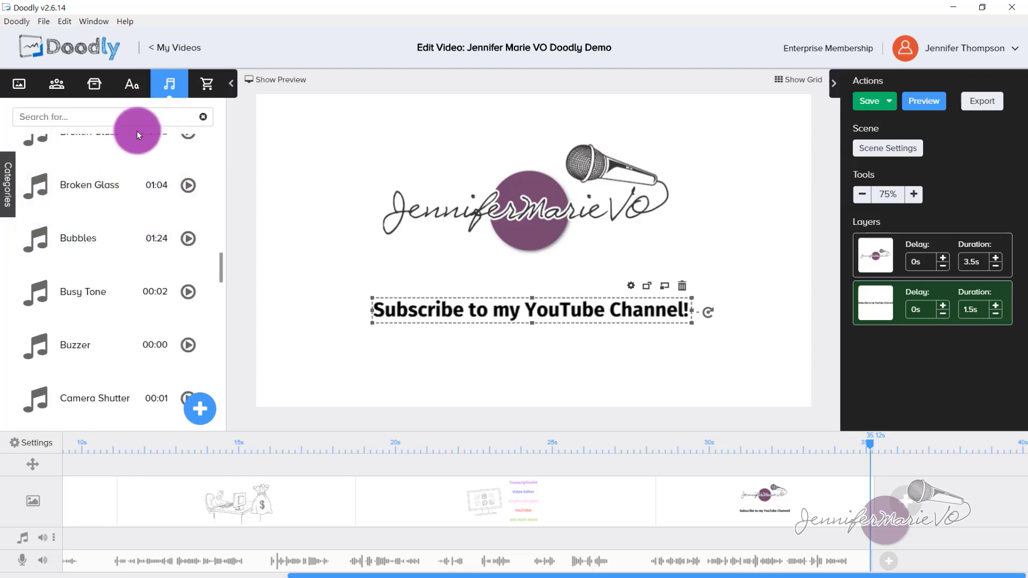
scroll(195, 248, "down", 10)
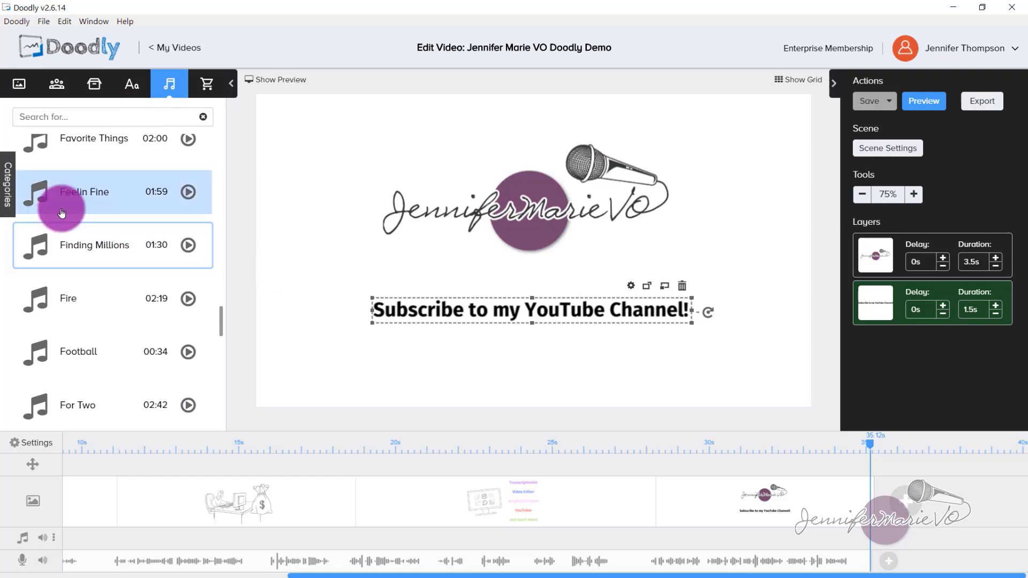
left_click_drag(168, 259, 304, 576)
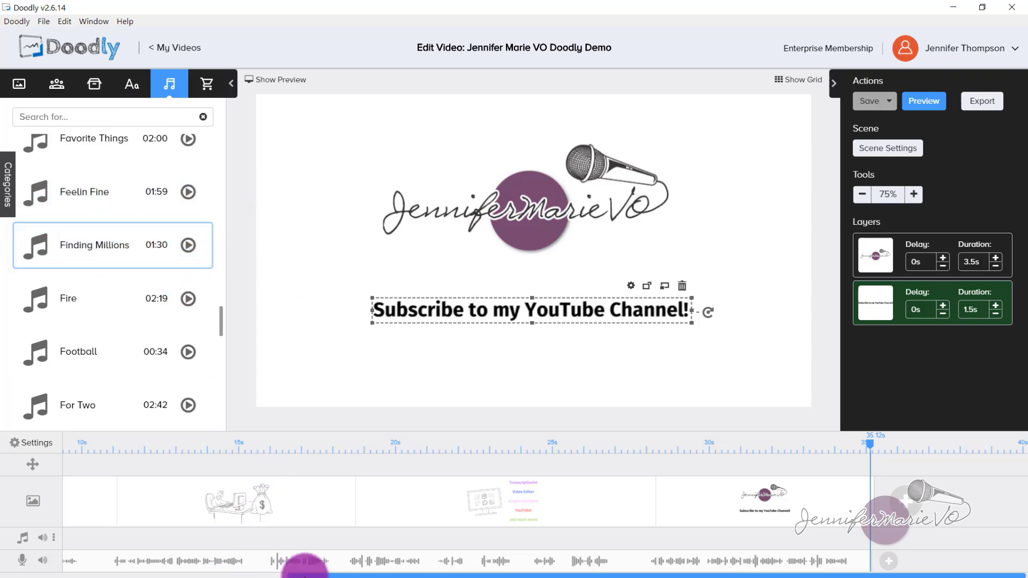
left_click_drag(115, 247, 195, 535)
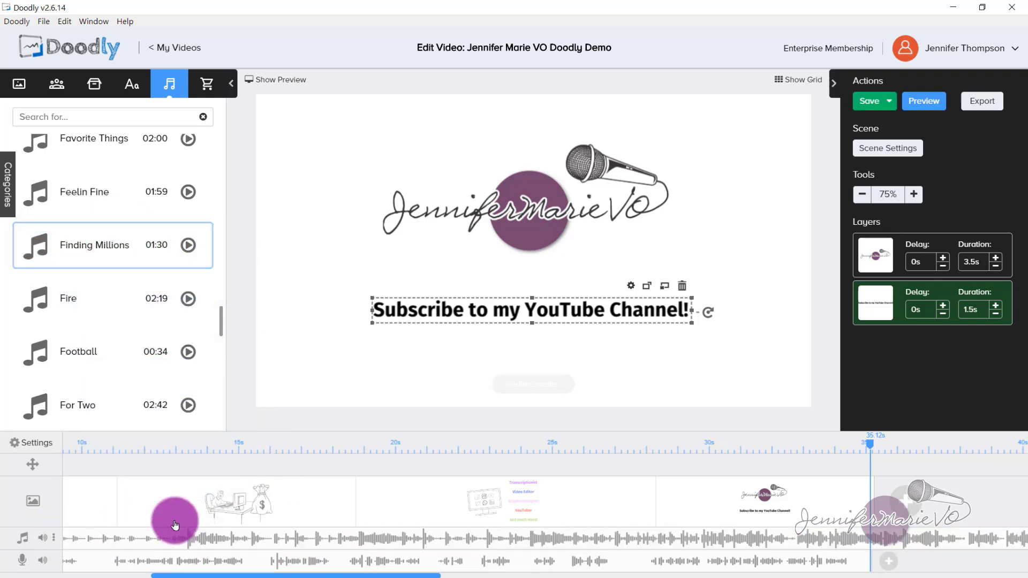
- Move the Finding Millions music clip to the very start of the timeline
left_click_drag(182, 576, 43, 576)
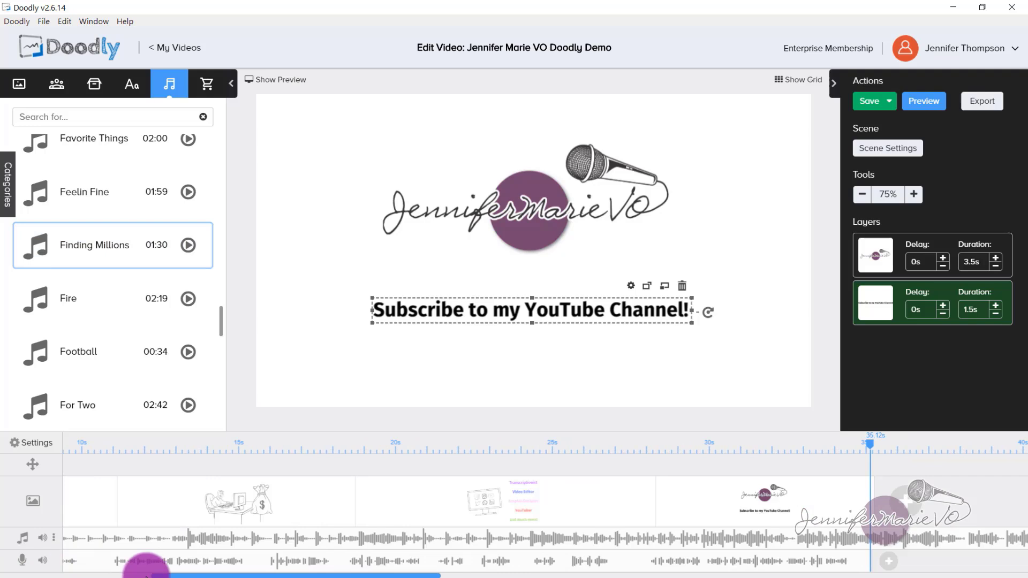
left_click_drag(165, 575, 64, 575)
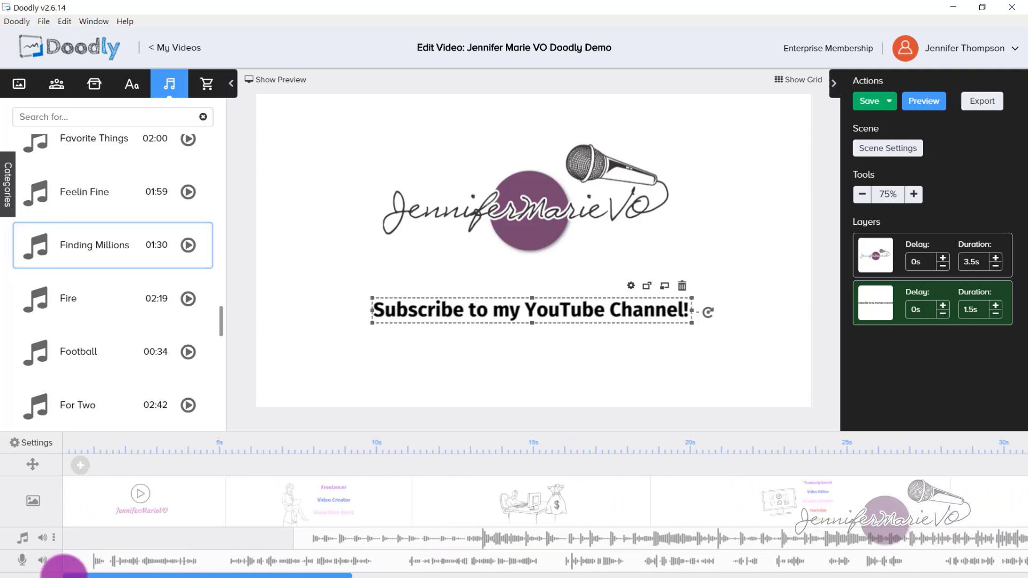
left_click_drag(289, 545, 38, 542)
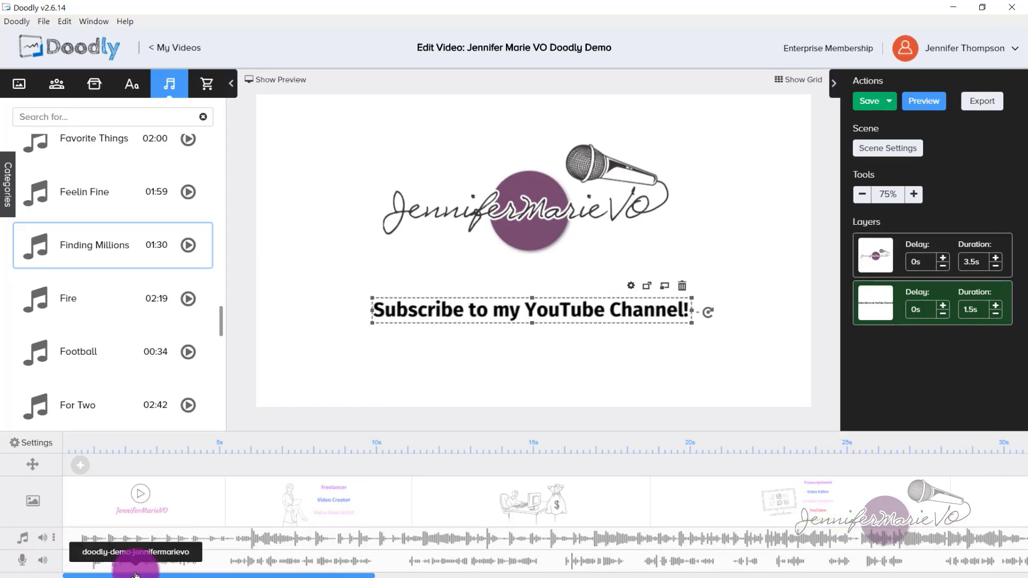
- Trim the end of the Finding Millions clip back to the end of the last scene and play back the ending
left_click_drag(134, 575, 868, 534)
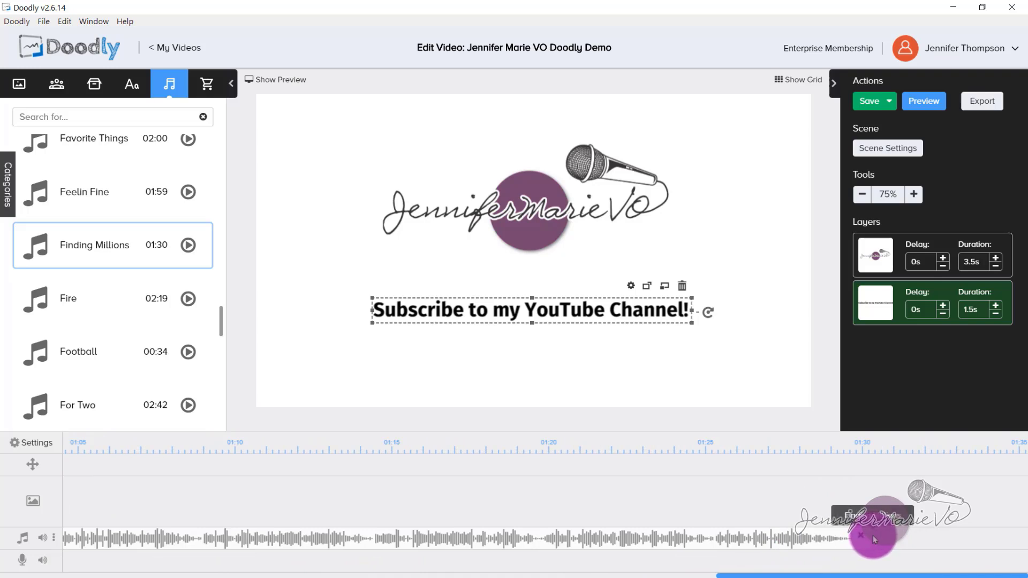
left_click_drag(872, 535, 132, 541)
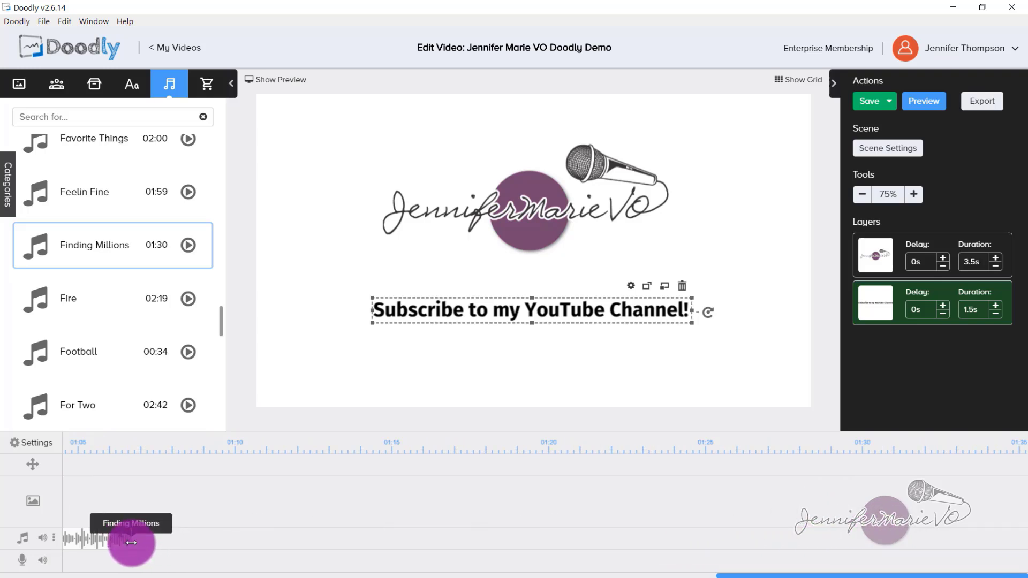
scroll(776, 548, "left", 5)
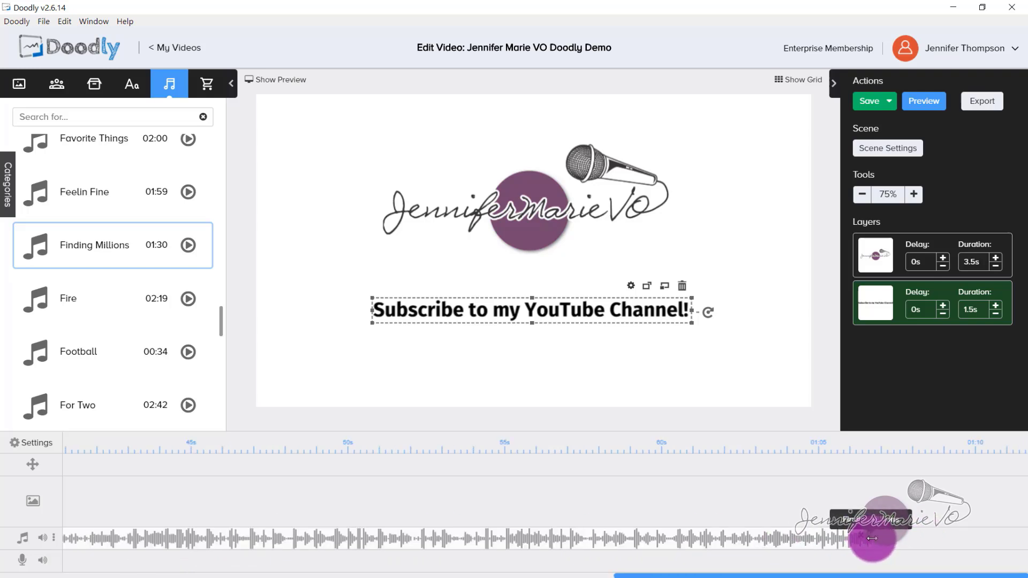
left_click_drag(872, 539, 406, 538)
left_click_drag(406, 538, 302, 537)
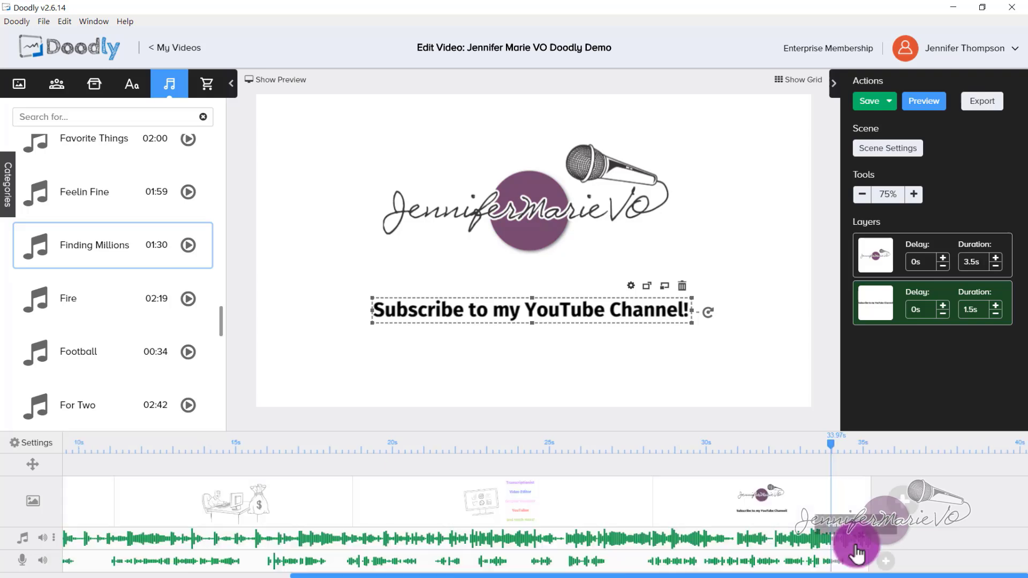
left_click_drag(830, 443, 824, 444)
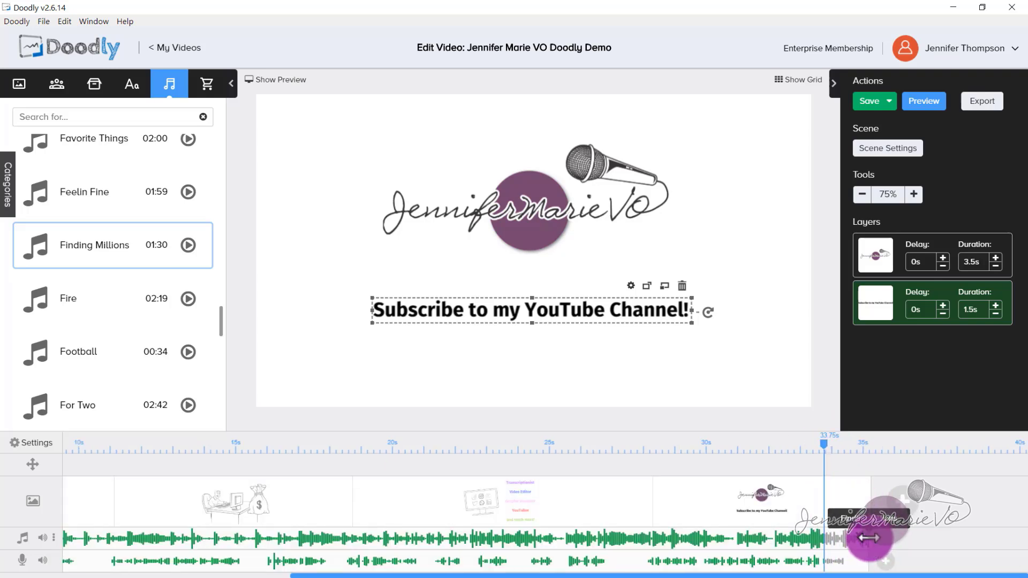
- Add a fade-out to the end of the Finding Millions clip and adjust its start to near the 33.75 s mark
left_click_drag(868, 539, 1027, 534)
left_click_drag(872, 541, 846, 538)
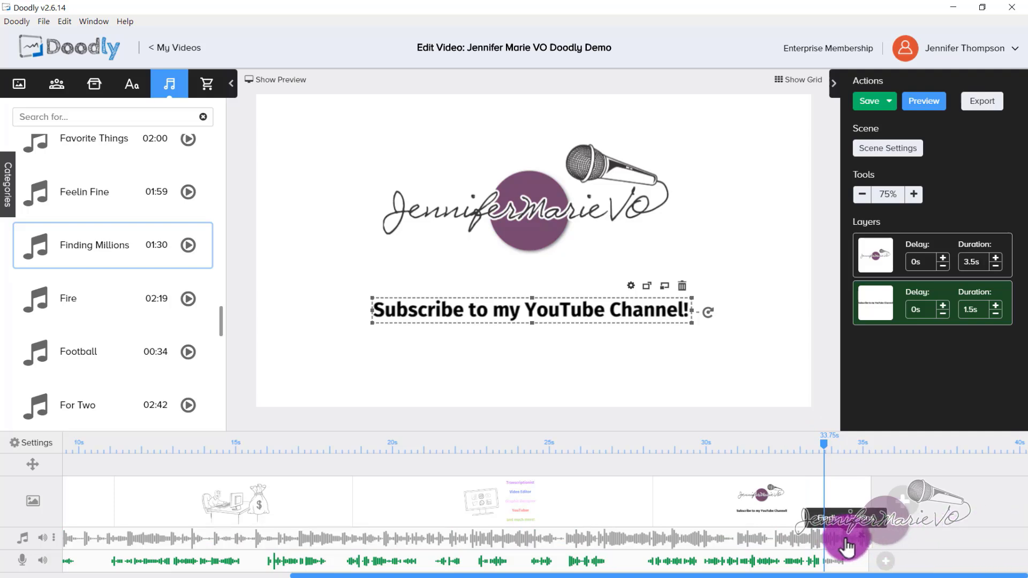
right_click(847, 546)
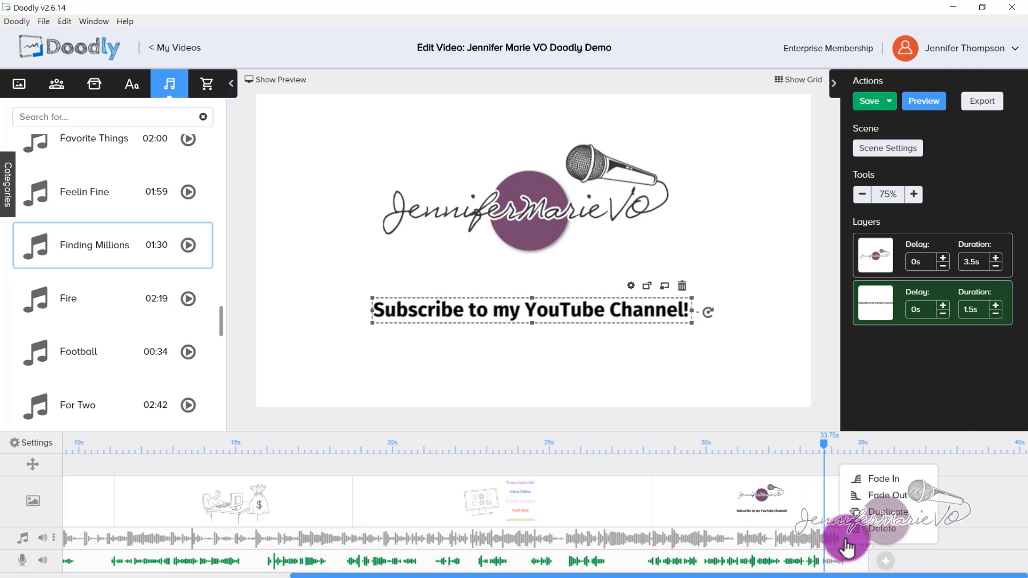
left_click(860, 498)
left_click(974, 547)
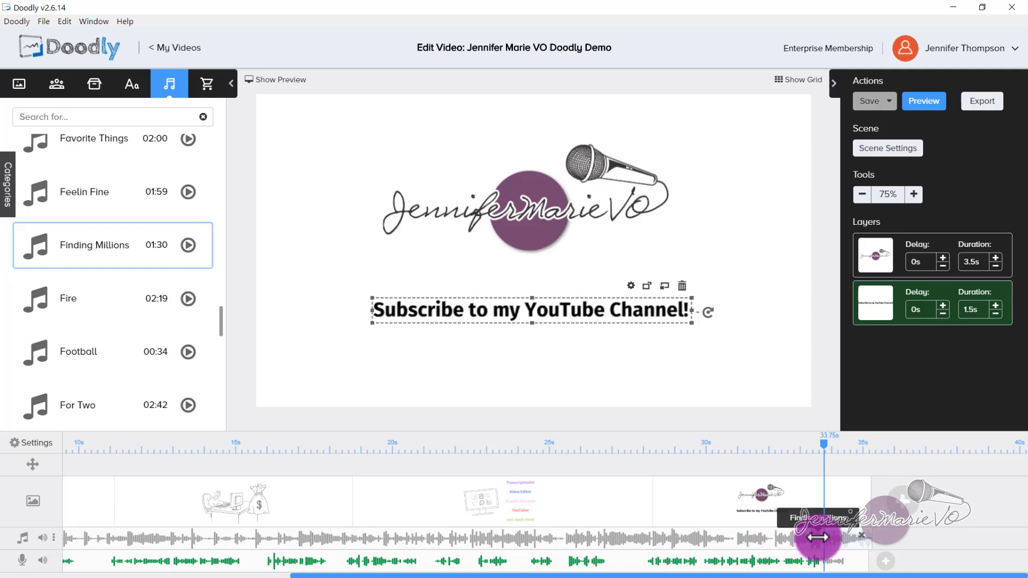
left_click_drag(818, 529, 820, 529)
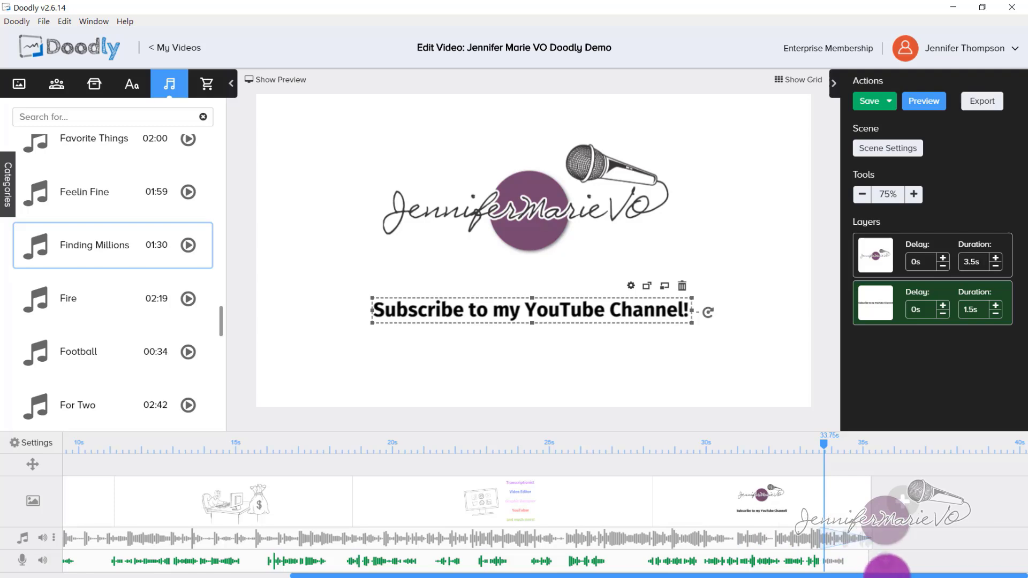
- Shift the Finding Millions clip slightly earlier at the timeline's start and preview the opening scenes with the music
left_click_drag(869, 576, 615, 573)
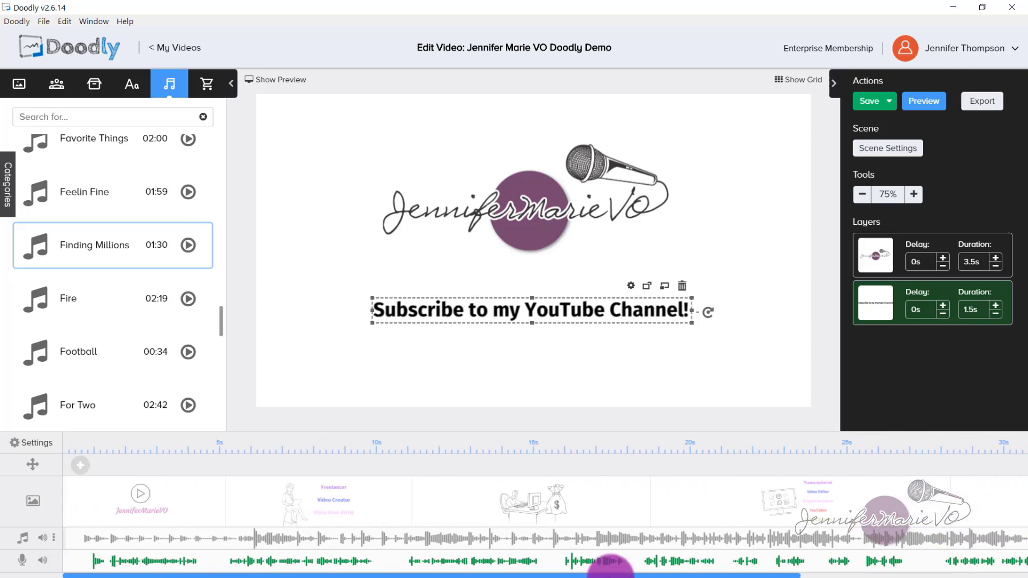
mouse_move(69, 548)
left_mouse_down()
mouse_move(104, 553)
mouse_move(70, 551)
mouse_move(60, 516)
mouse_move(74, 550)
mouse_move(67, 540)
left_mouse_up()
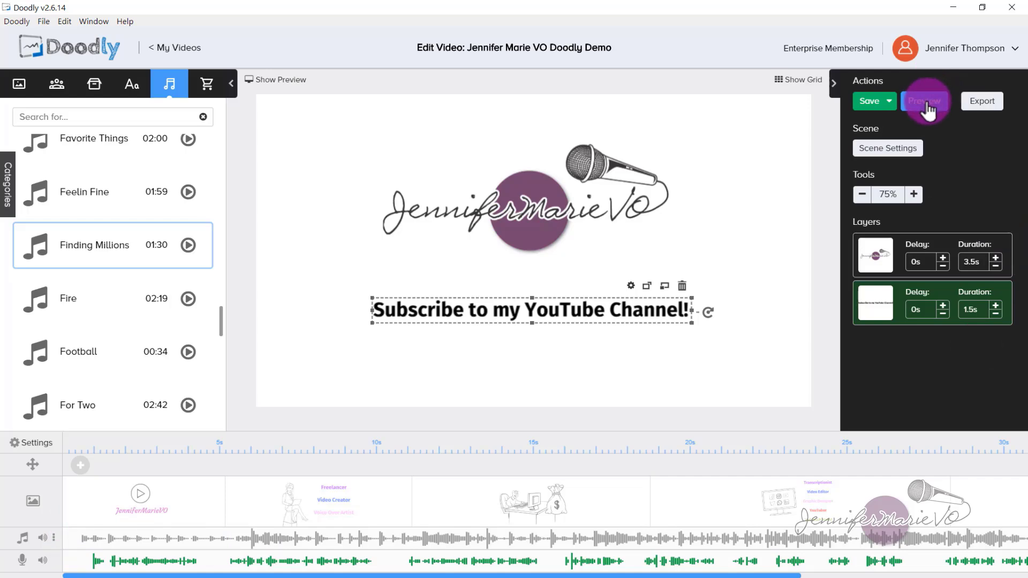
left_click(926, 102)
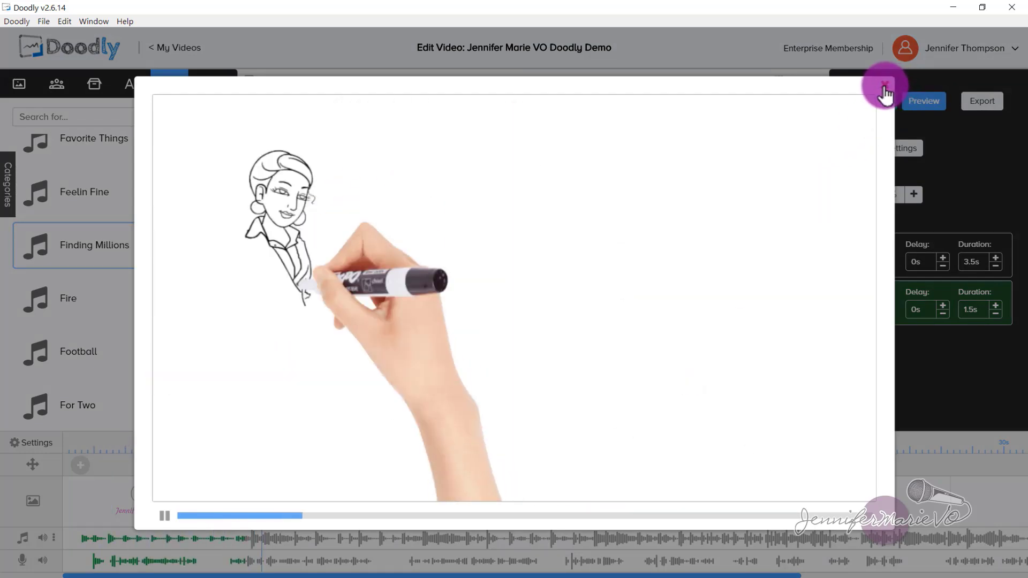
left_click(883, 89)
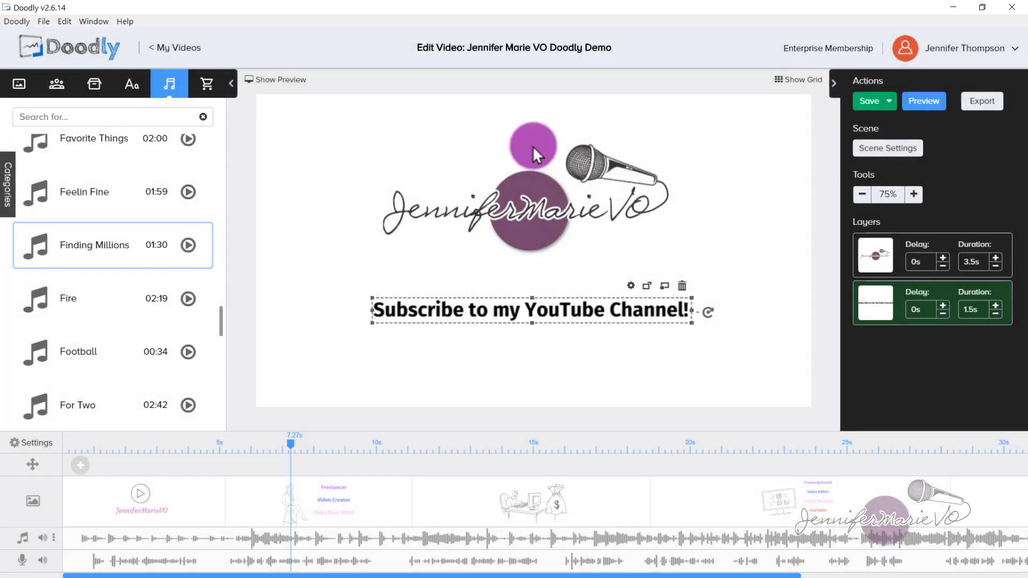
- Lower the background music track's volume to 9% and preview the video to check its balance with the voiceover
left_click(53, 539)
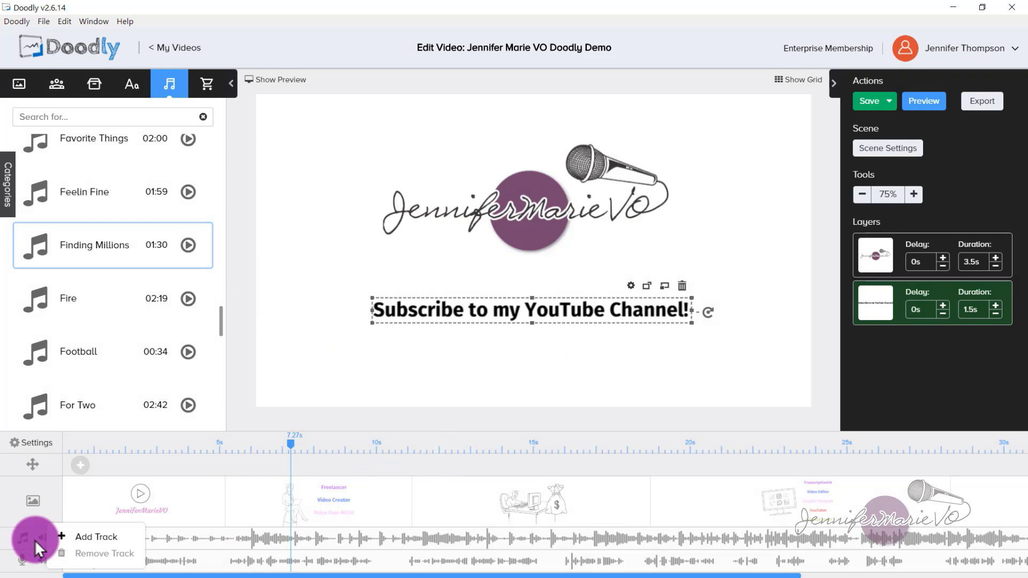
left_click(43, 538)
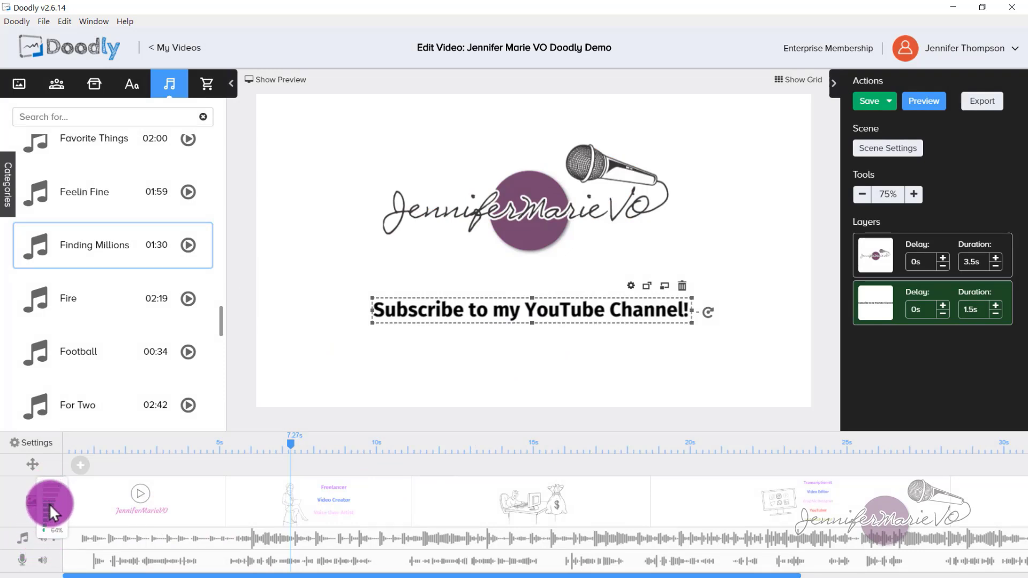
left_click_drag(50, 507, 51, 509)
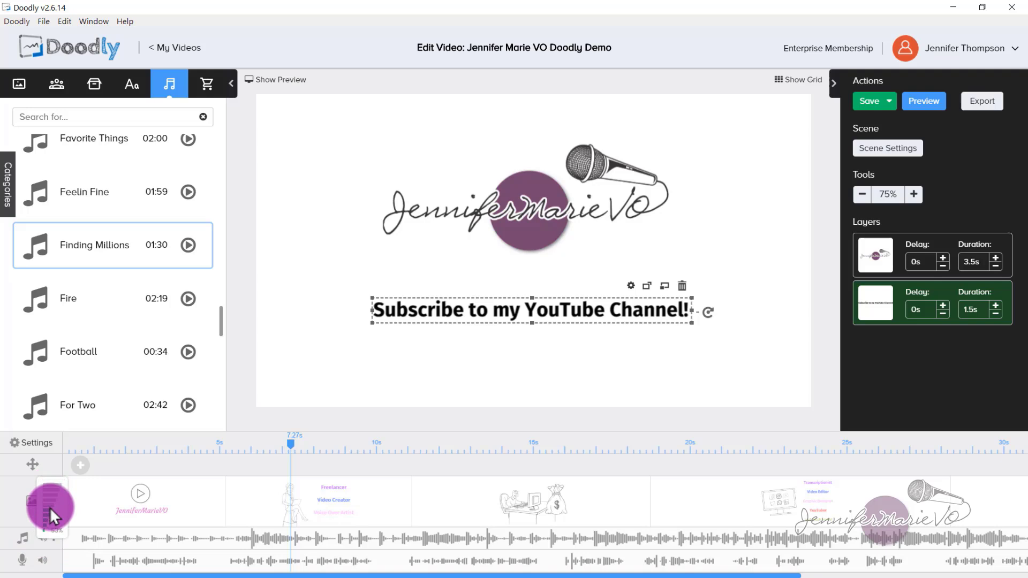
left_click(309, 374)
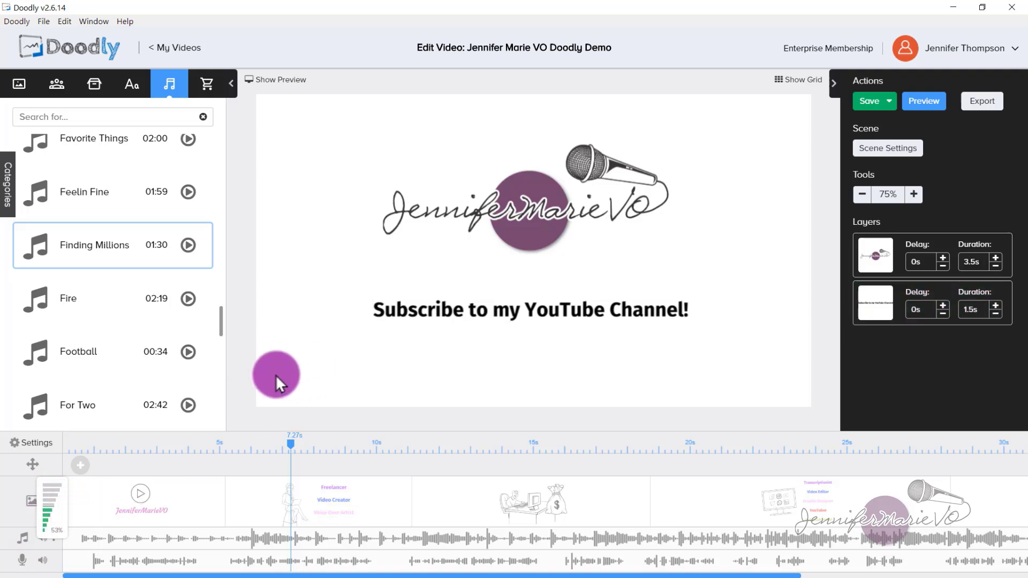
left_click(42, 561)
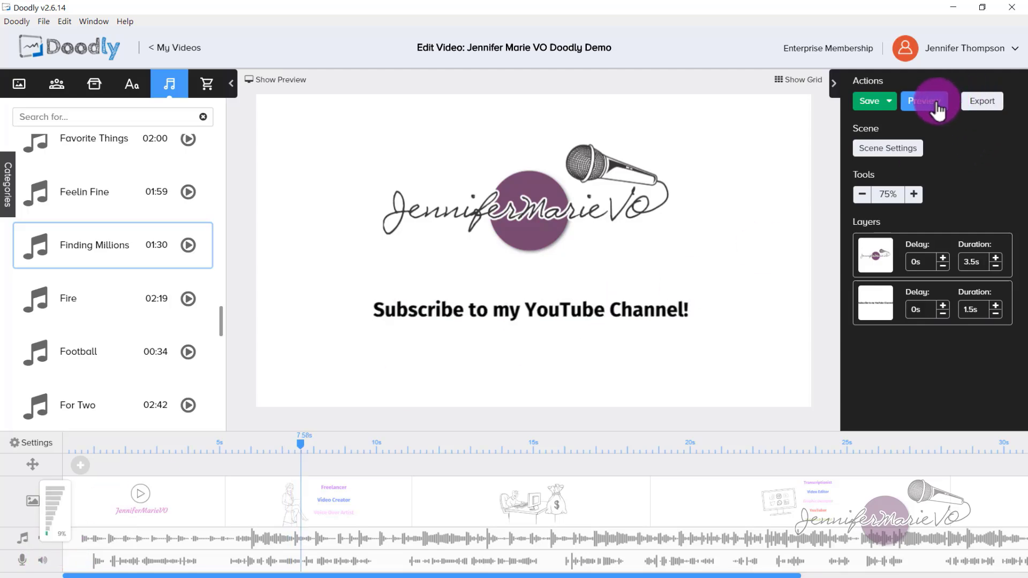
left_click(937, 105)
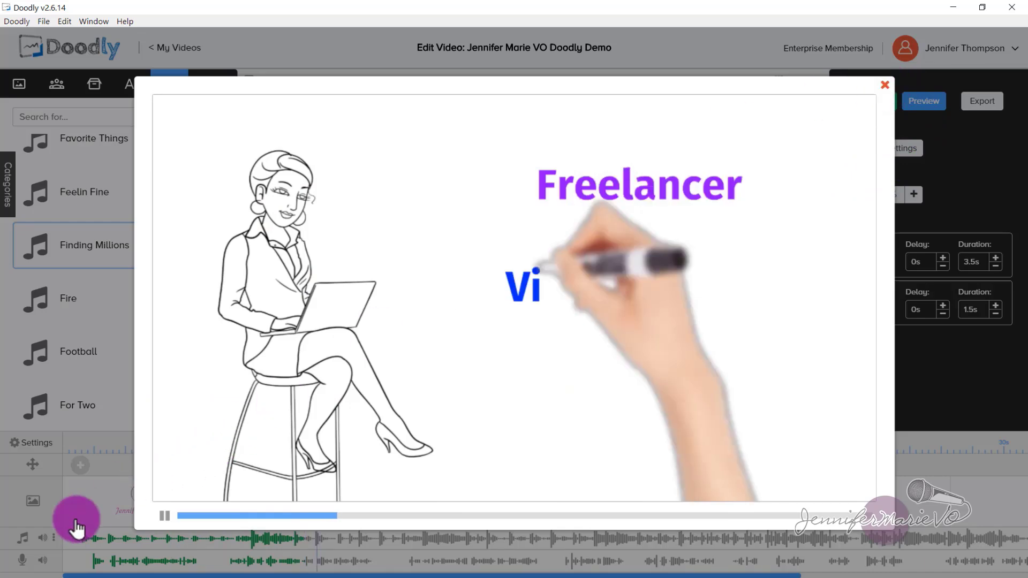
left_click(46, 537)
left_click(44, 538)
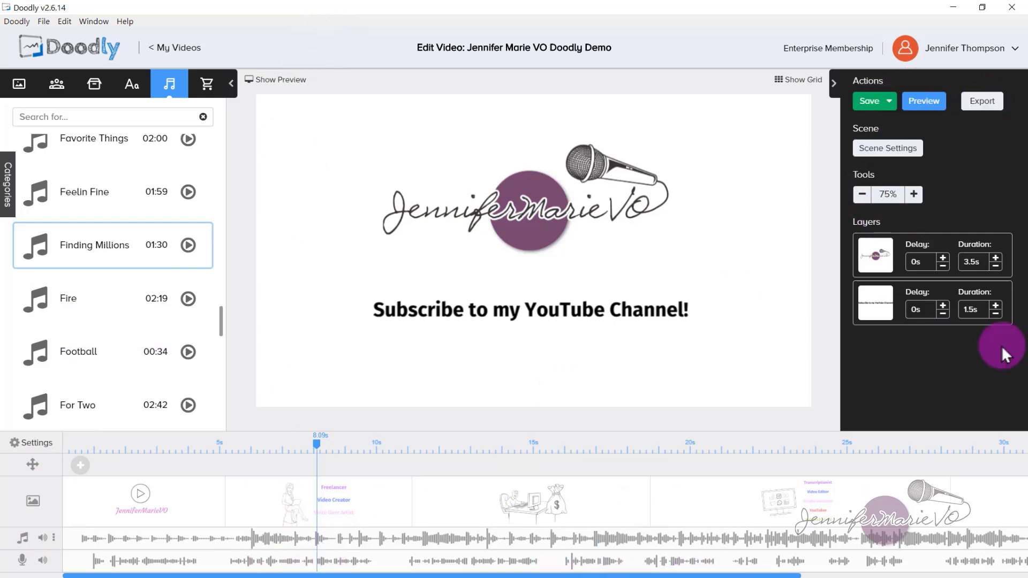
- Export the video at 1080p (1920x1080) and Maximum (100%) quality to the "0 - YouTube Channel" folder in Downloads
left_click(988, 104)
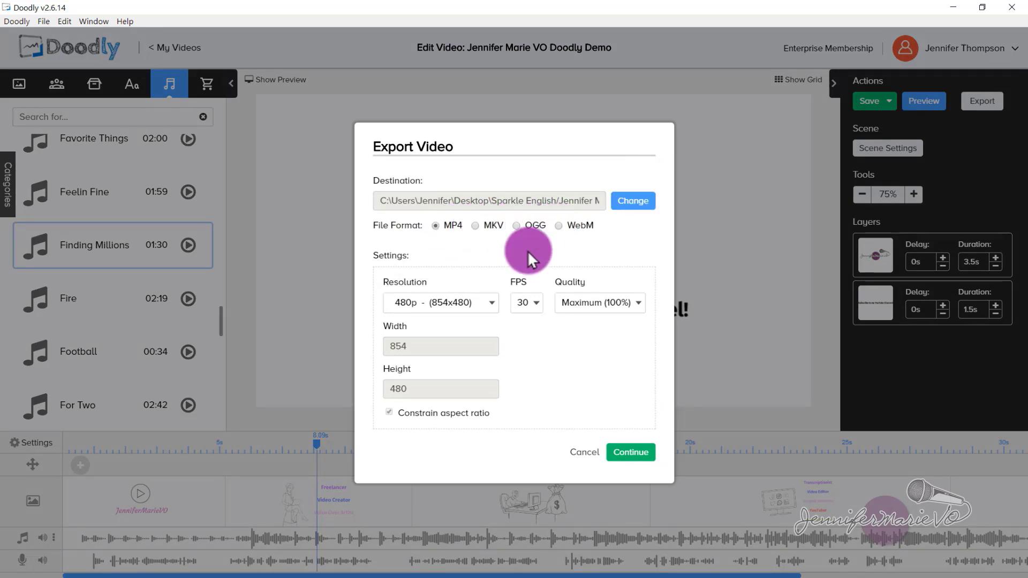
left_click(482, 304)
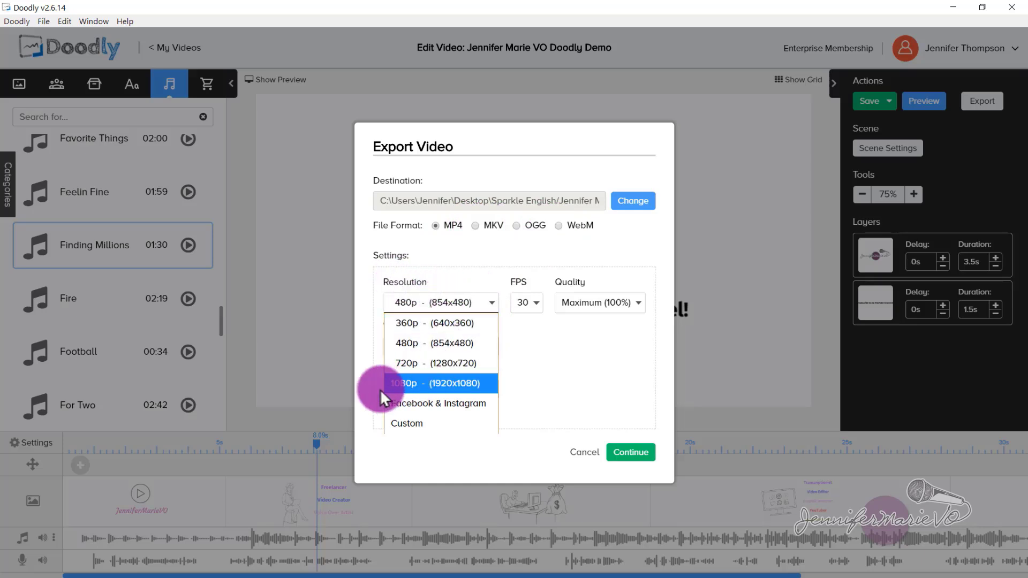
left_click(422, 383)
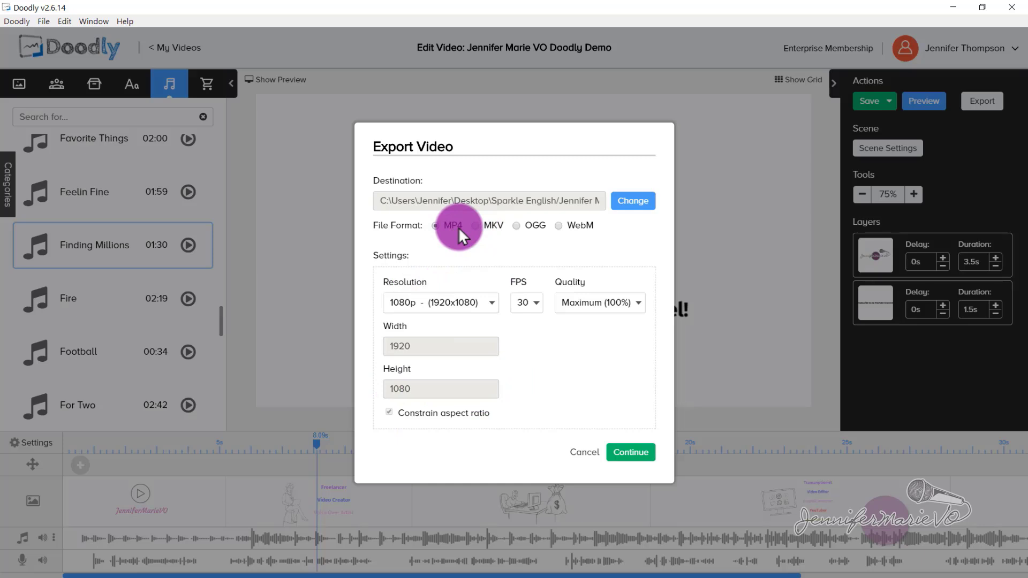
left_click(599, 308)
left_click(607, 310)
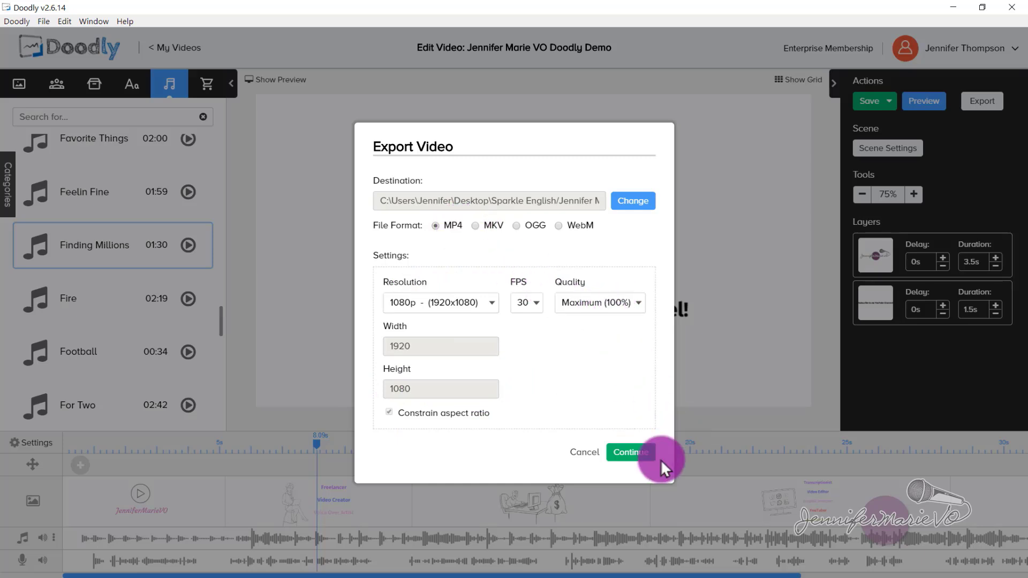
left_click(618, 212)
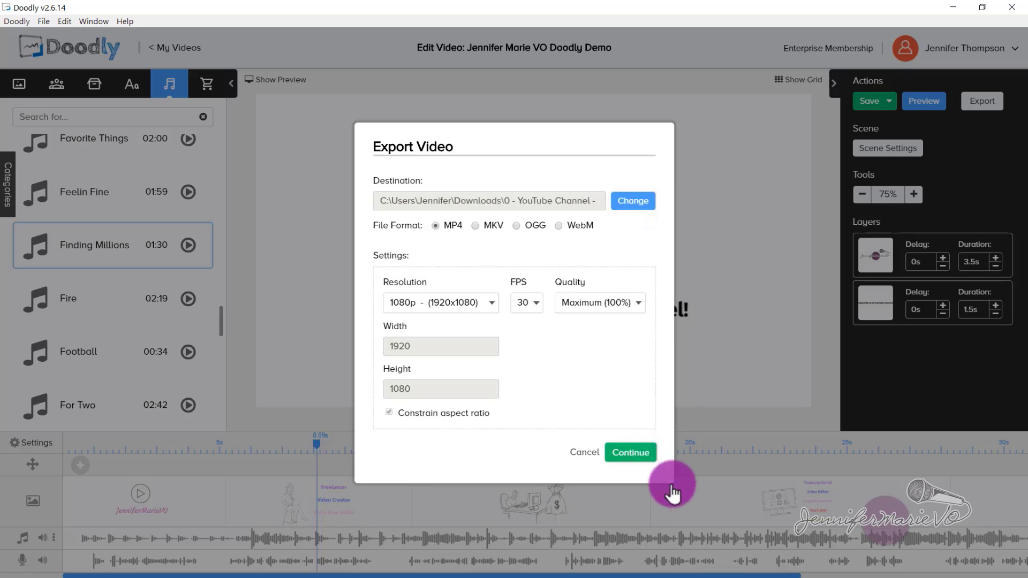
left_click(641, 455)
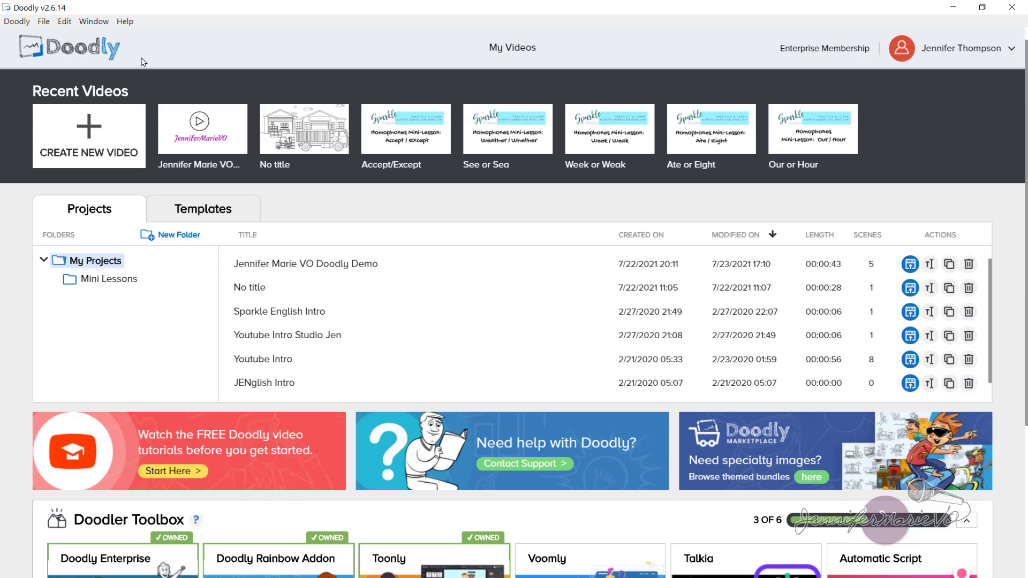
- Browse the free video templates, looking at the Events category and the full list under All Categories
left_click(226, 215)
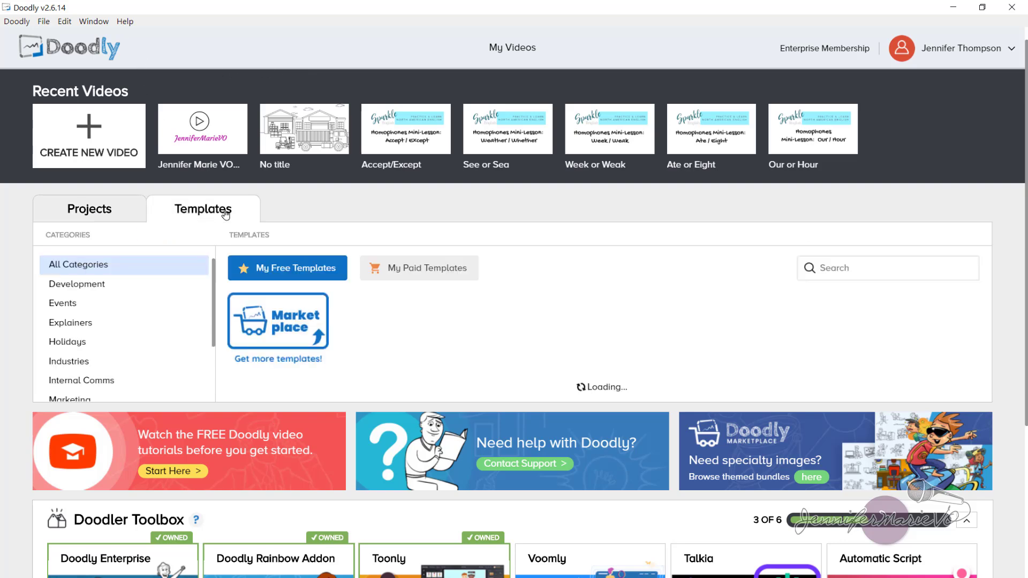
left_click(157, 291)
left_click(153, 308)
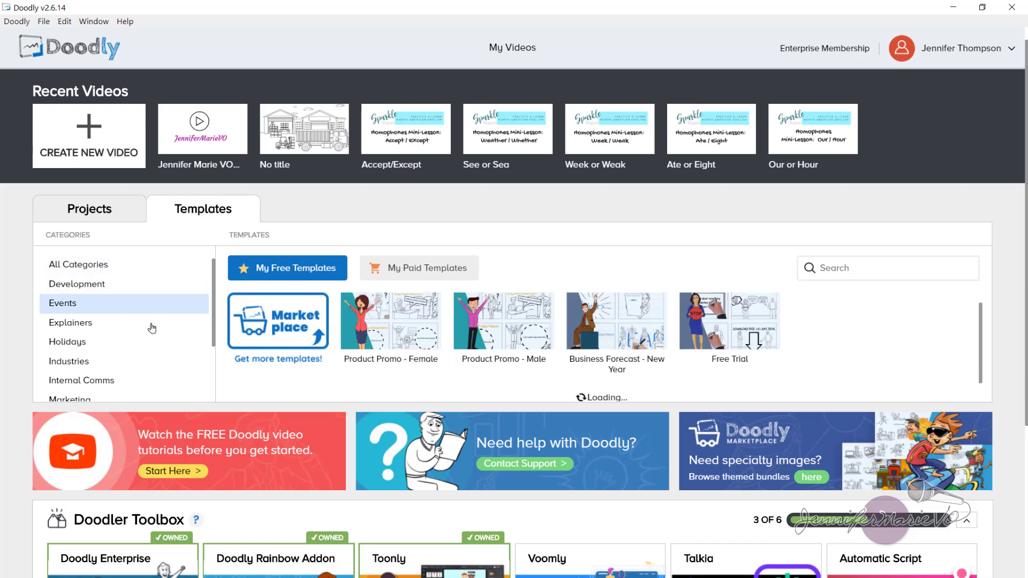
left_click(107, 264)
scroll(585, 358, "down", 3)
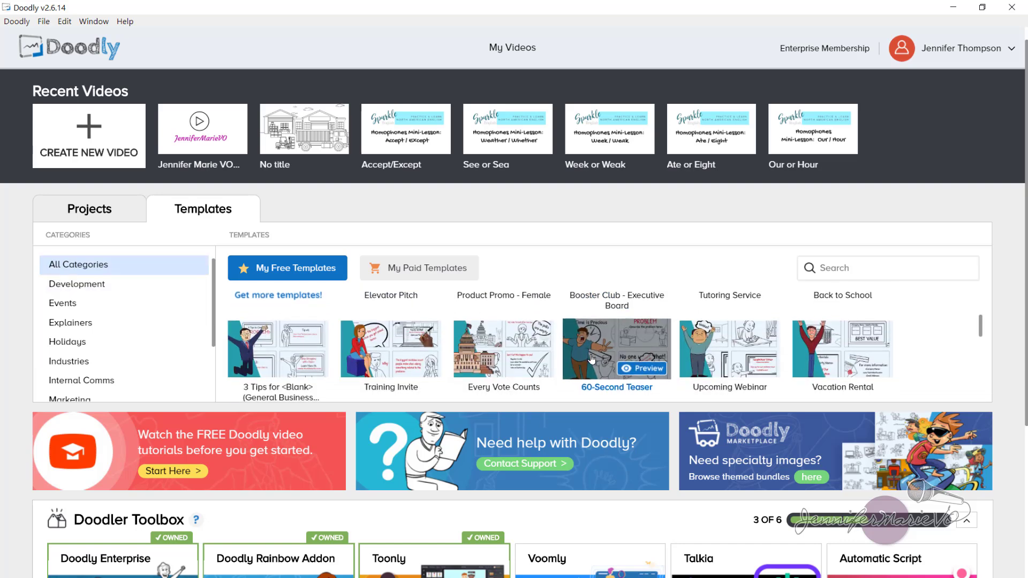
scroll(585, 358, "down", 3)
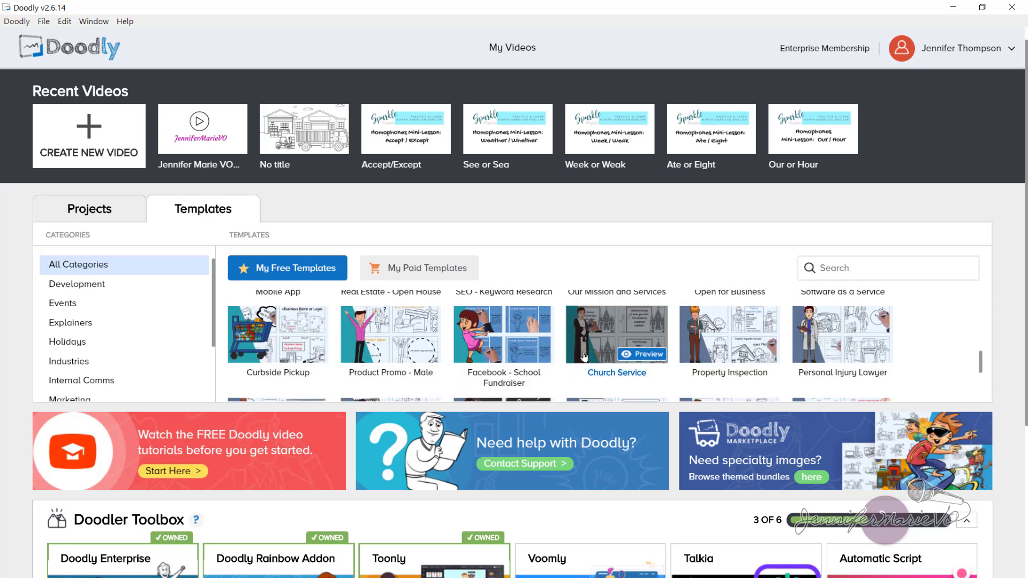